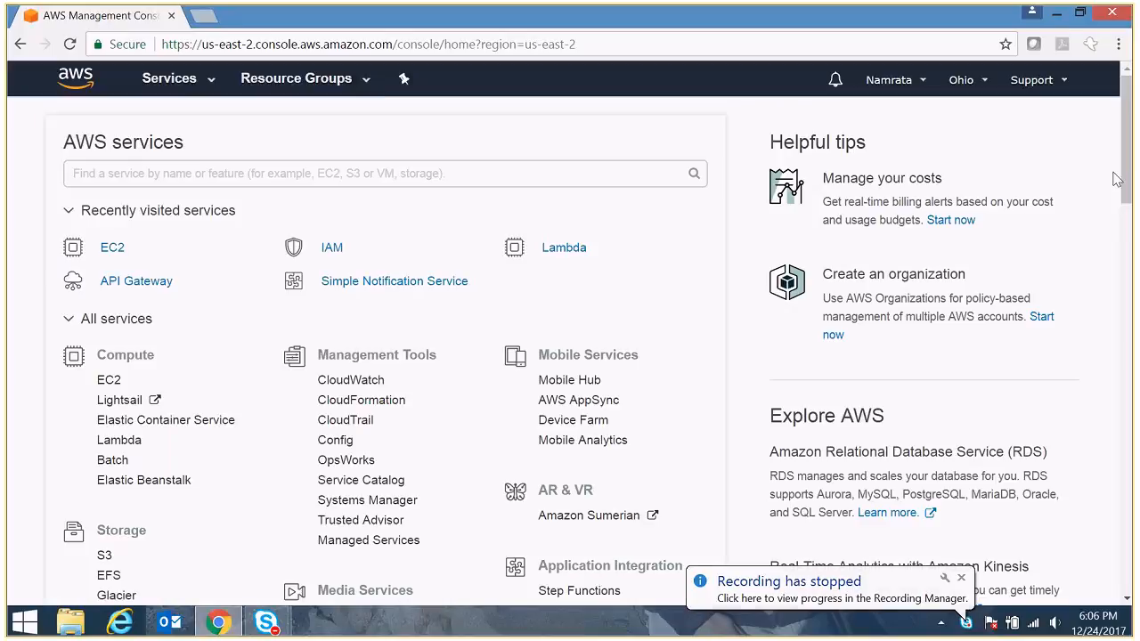
- Look through the AWS services catalogue, from the Compute group down to Internet of Things
left_click_drag(1127, 178, 1131, 189)
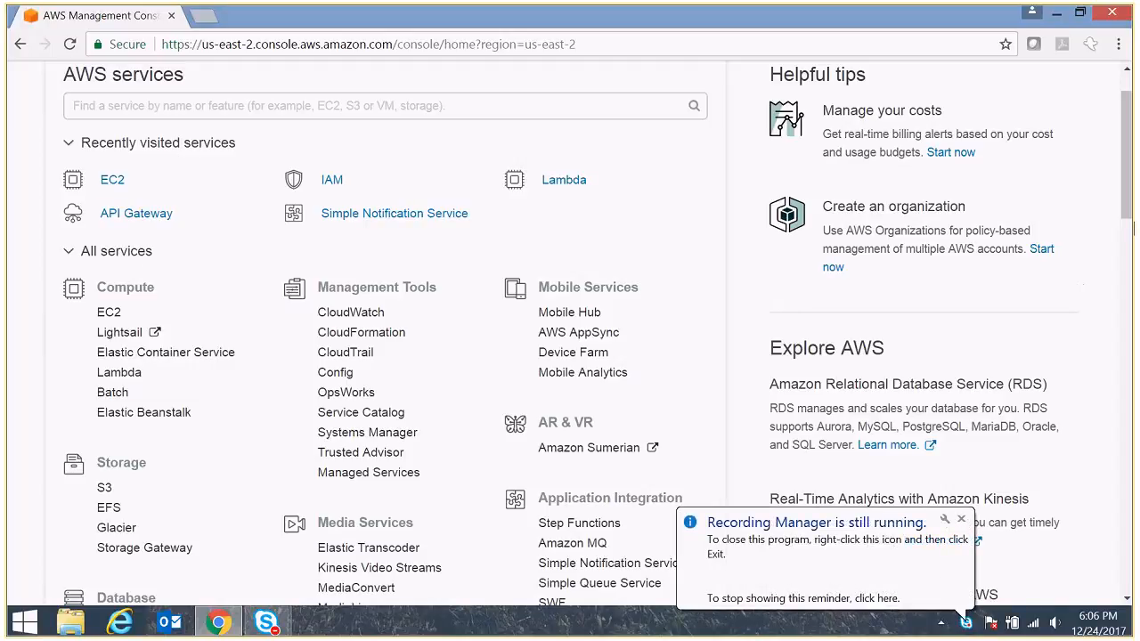
scroll(1126, 220, "down", 2)
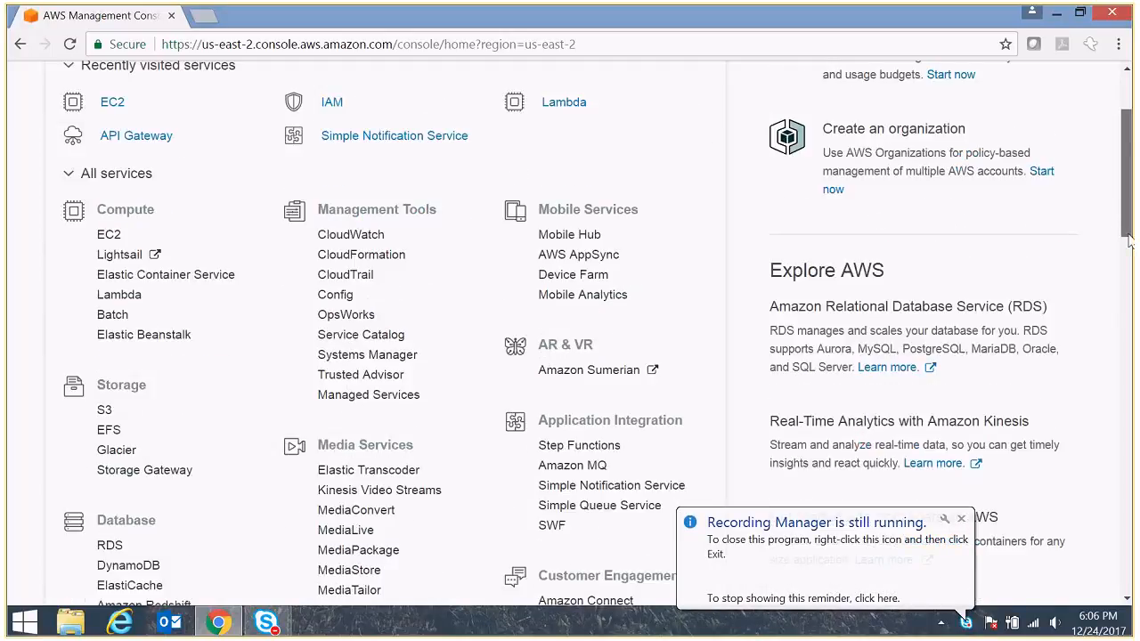
left_click(961, 518)
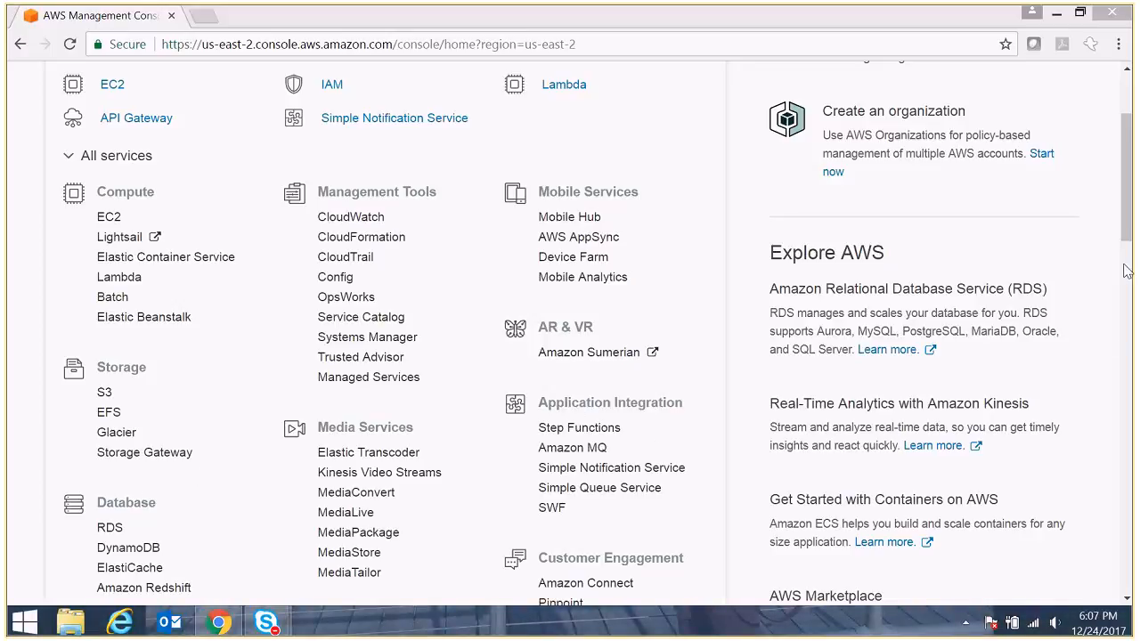
scroll(1127, 274, "down", 2)
left_click_drag(1127, 278, 1129, 344)
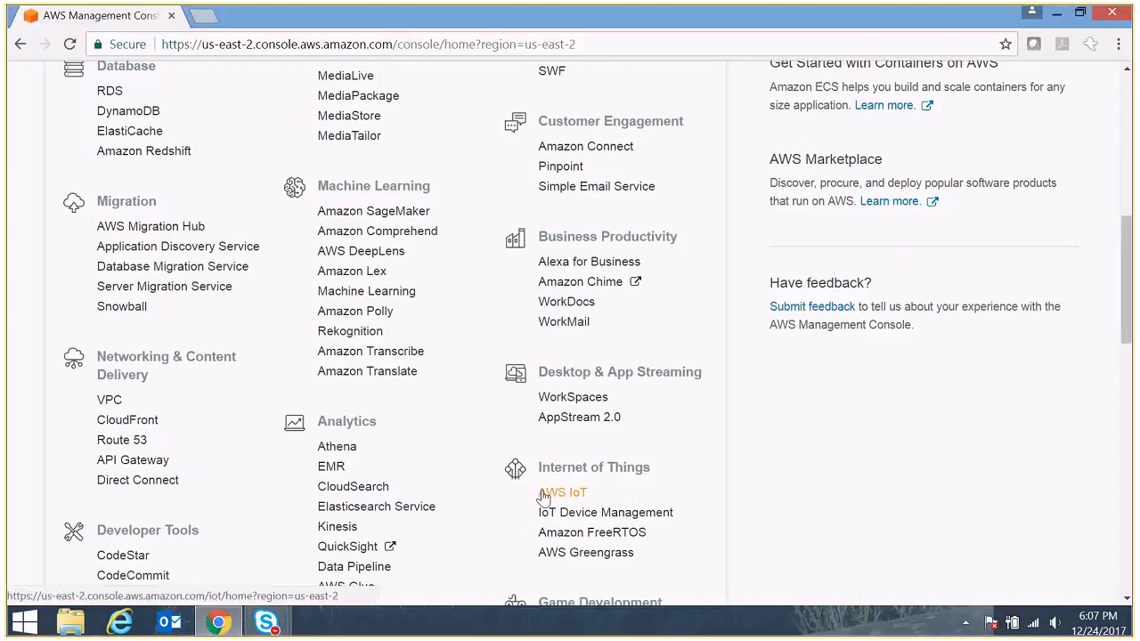
left_click_drag(1128, 336, 1131, 278)
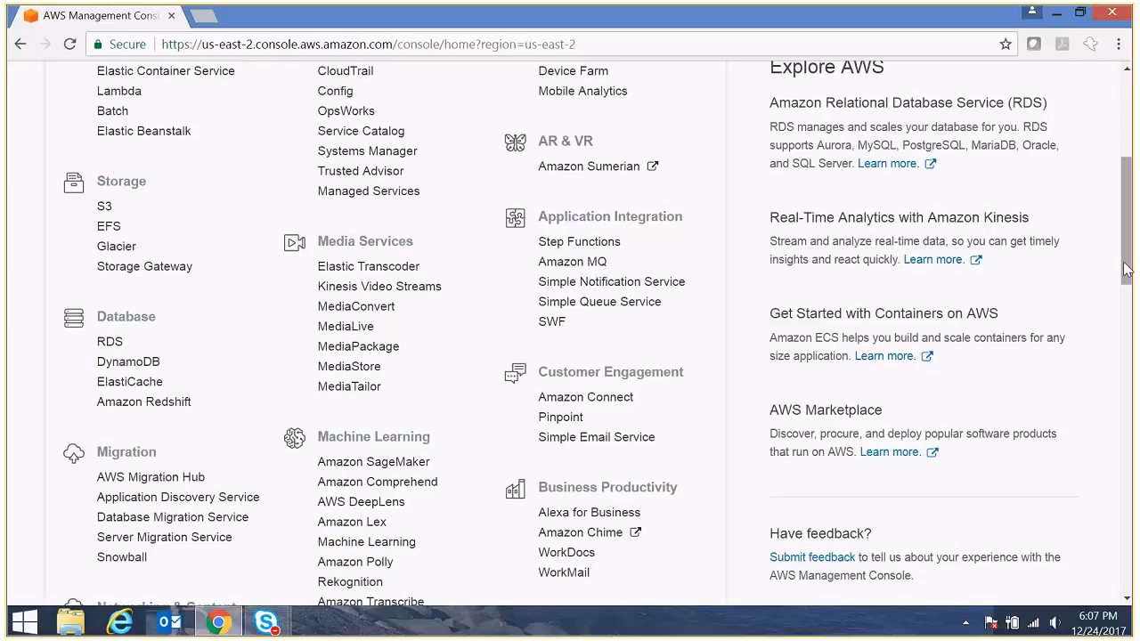
left_click_drag(1125, 269, 1126, 221)
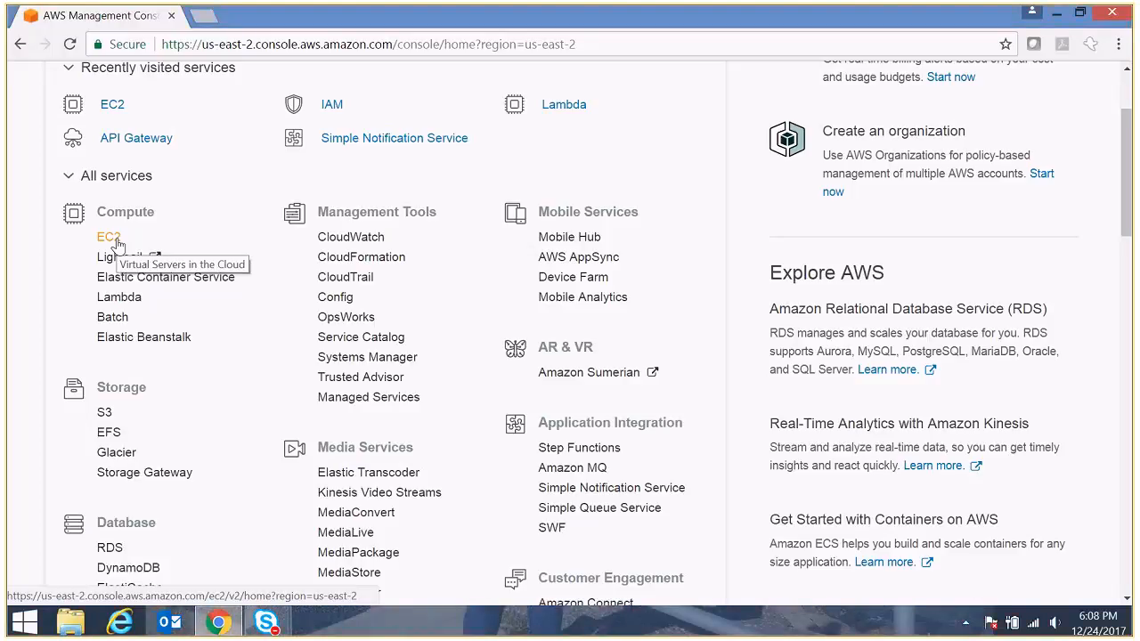
- Open the EC2 service and start launching a new instance
left_click(117, 243)
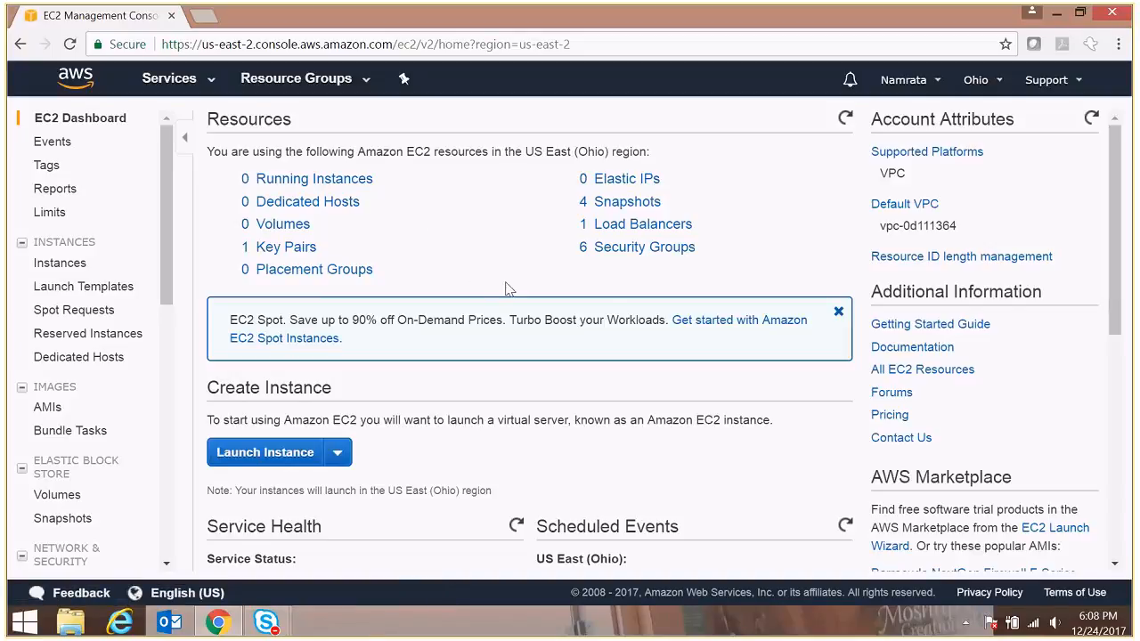
left_click_drag(1117, 212, 1121, 265)
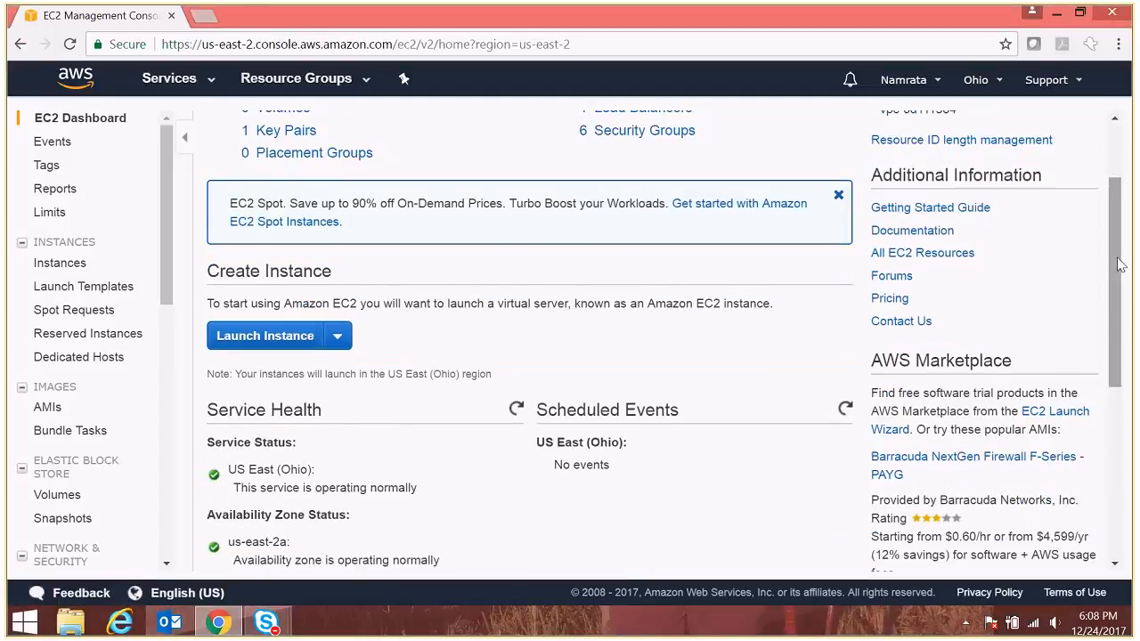
left_click(262, 340)
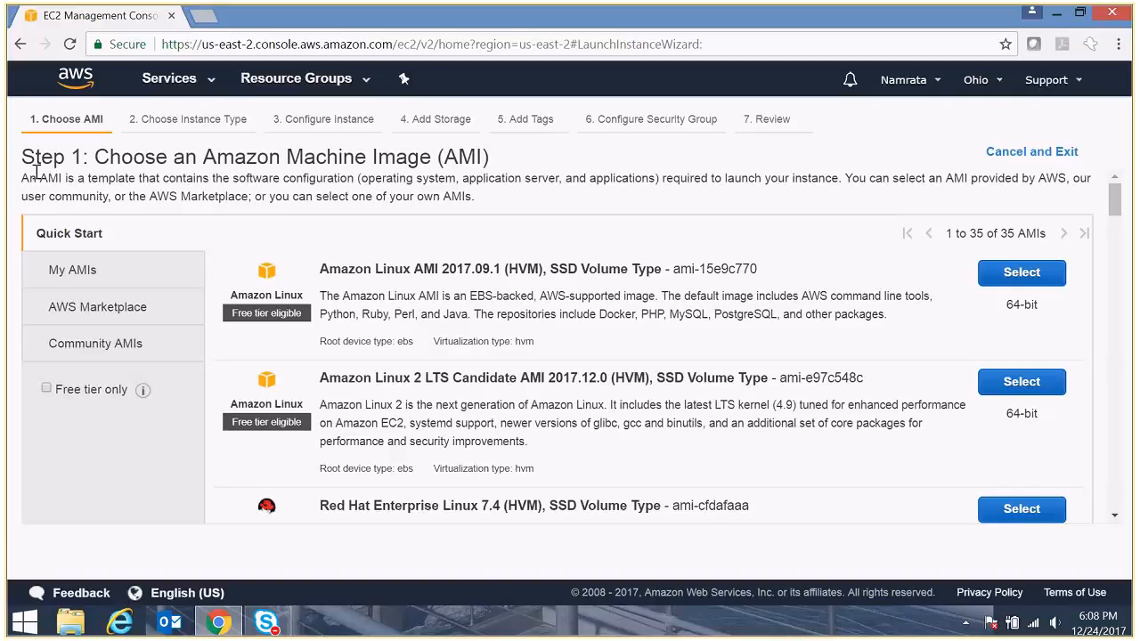
- Examine the Quick Start list of Amazon Machine Images, including the Linux, Windows and Deep Learning images
left_click_drag(22, 158, 501, 167)
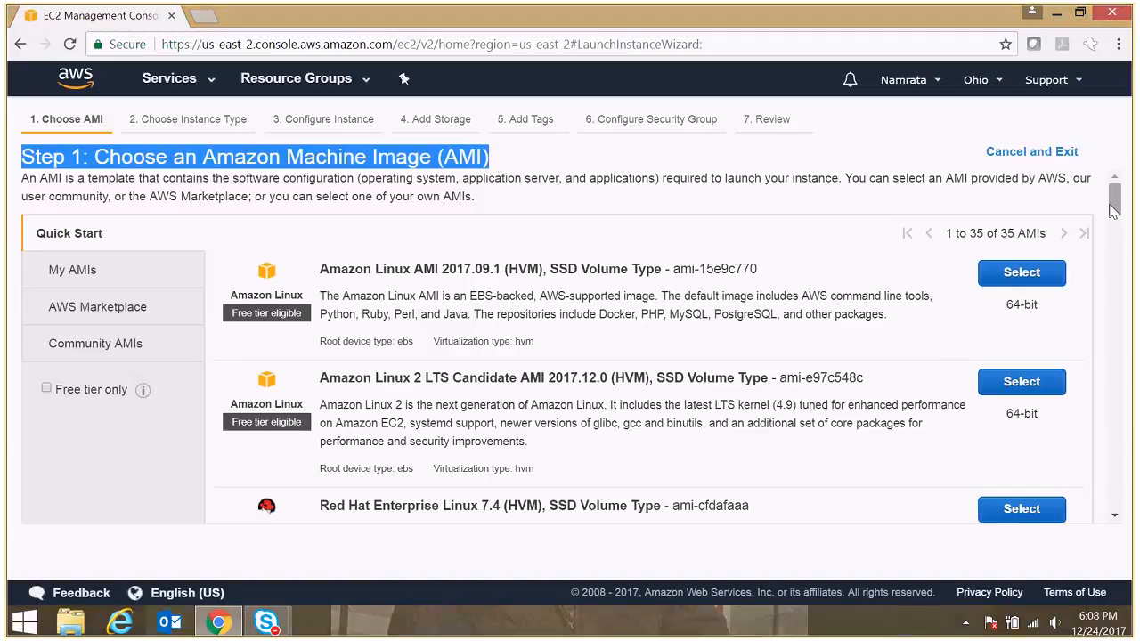
mouse_move(1113, 210)
left_mouse_down()
mouse_move(1113, 233)
mouse_move(1113, 222)
left_mouse_up()
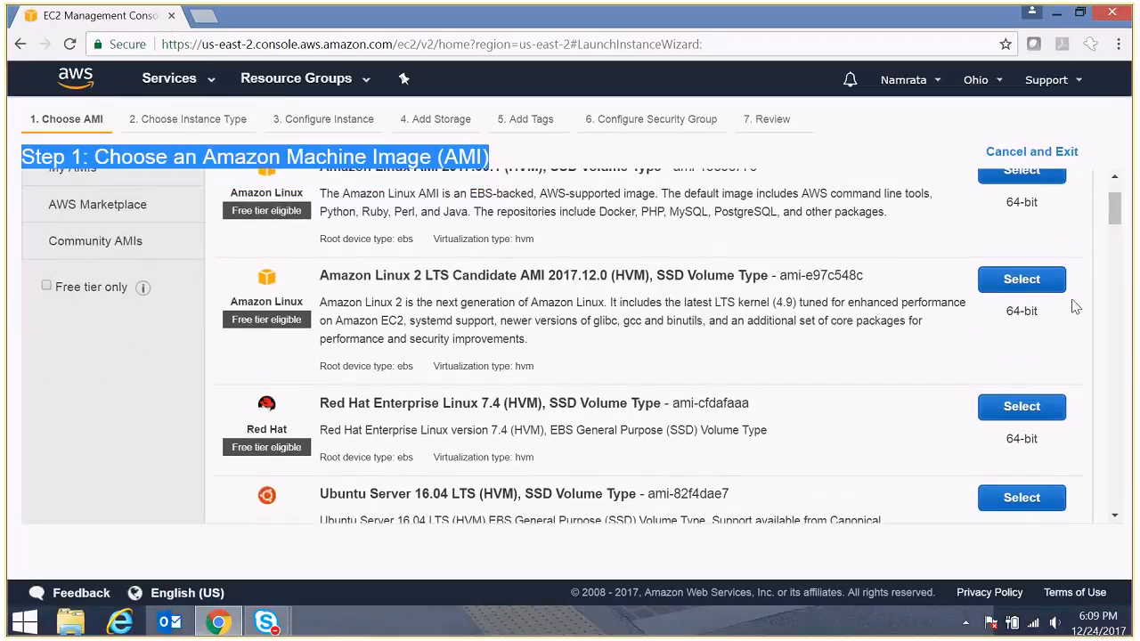
left_click_drag(1116, 224, 1128, 279)
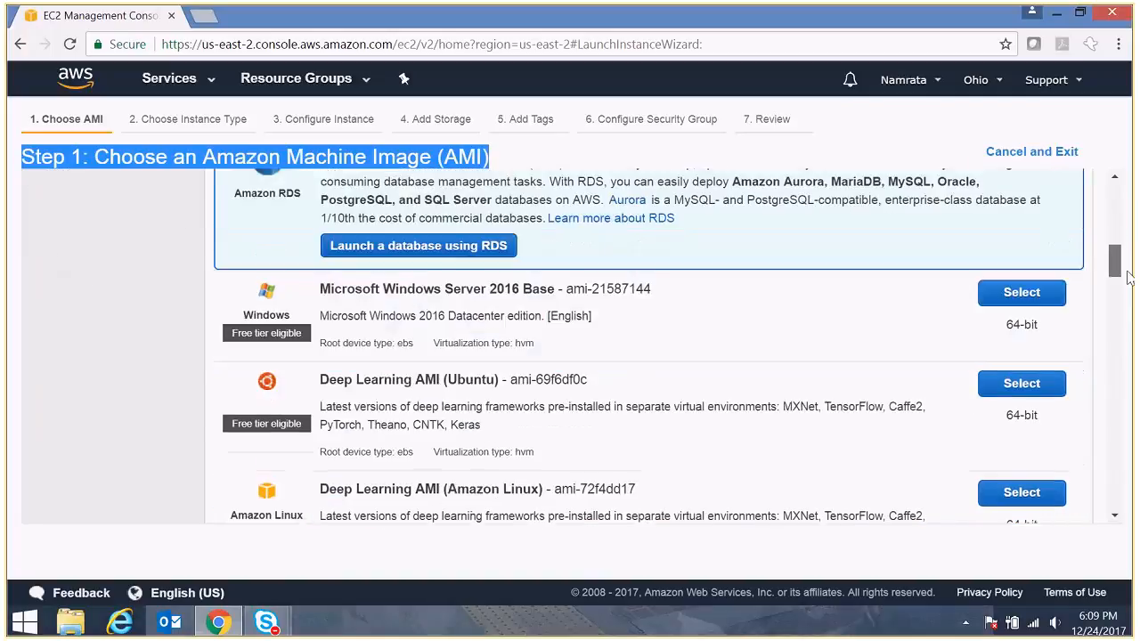
scroll(353, 296, "down", 1)
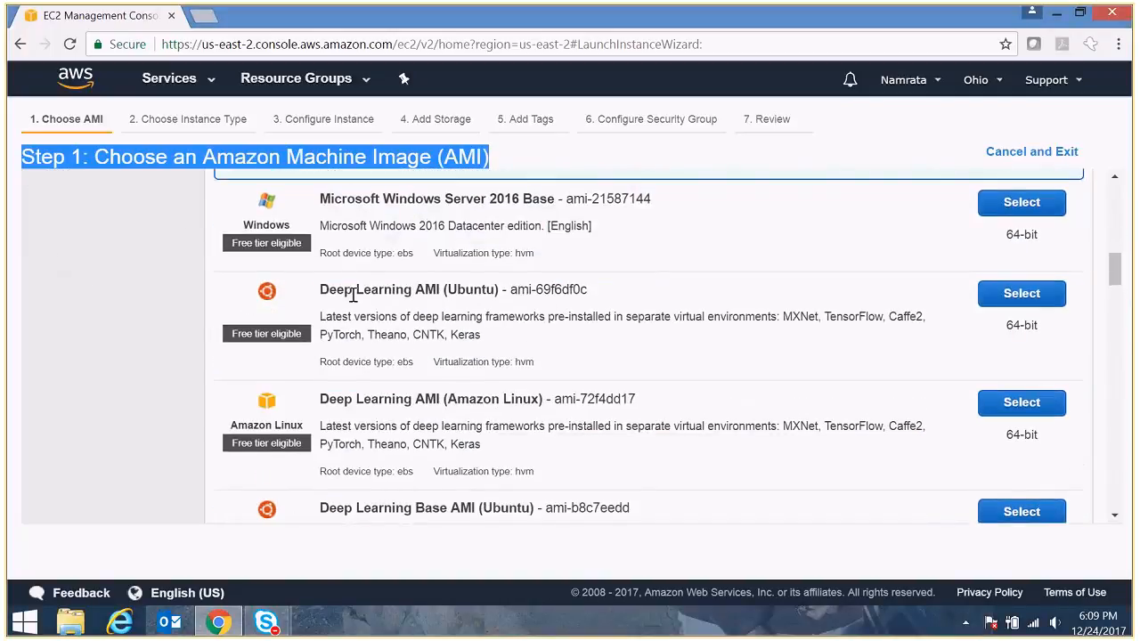
left_click_drag(1119, 275, 1122, 309)
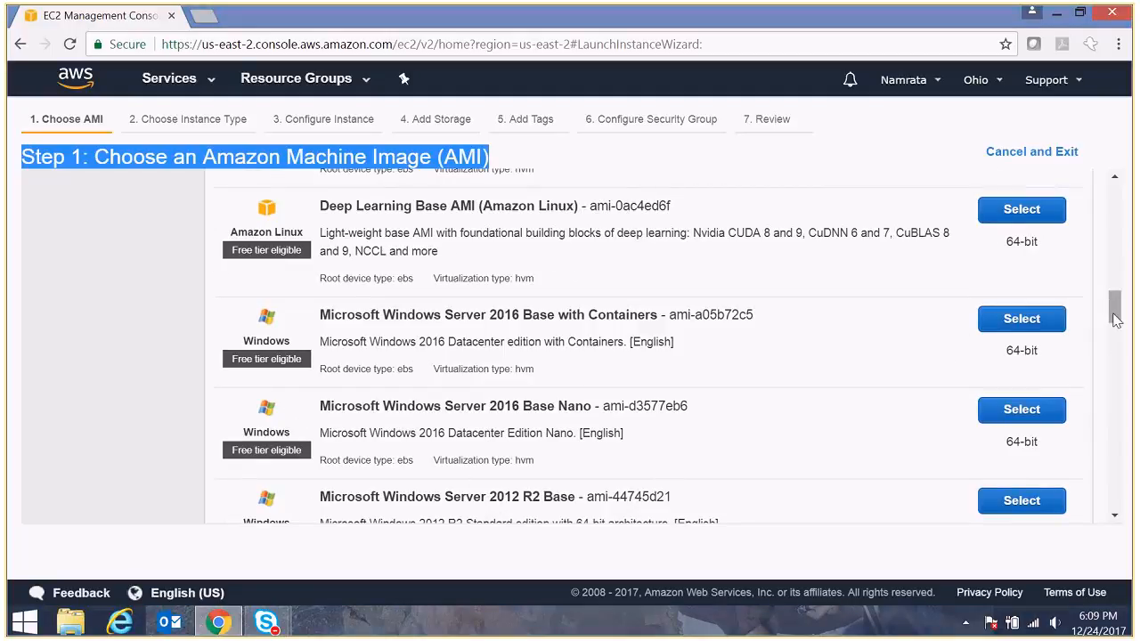
left_click_drag(1116, 320, 1116, 187)
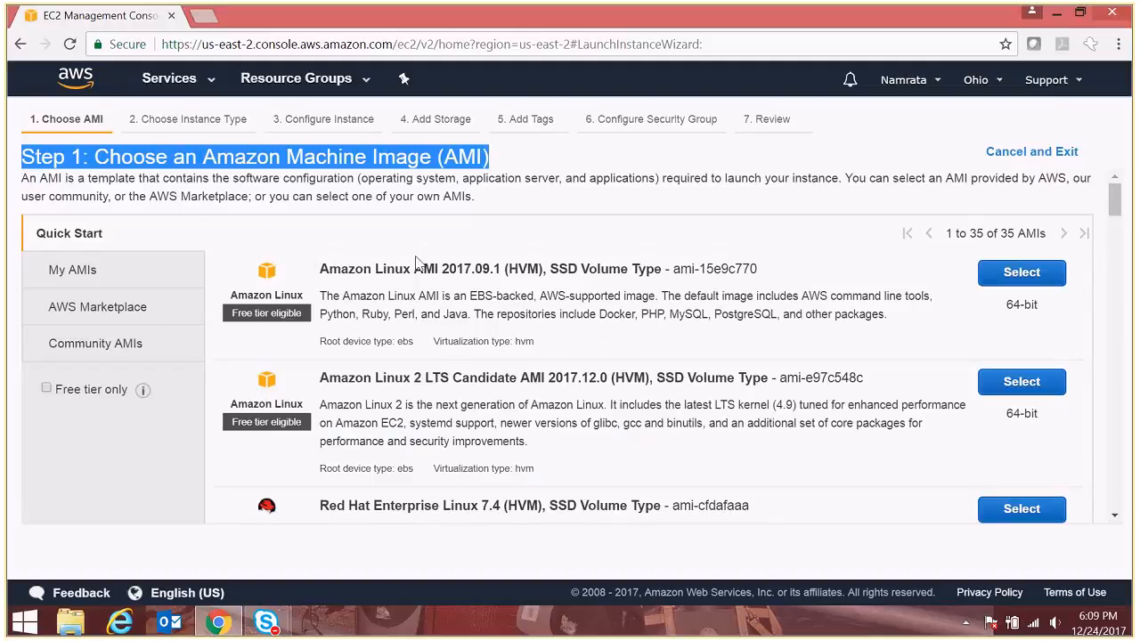
- Limit the image list to free tier only and check it down to Microsoft Windows Server 2016 Base
left_click(46, 391)
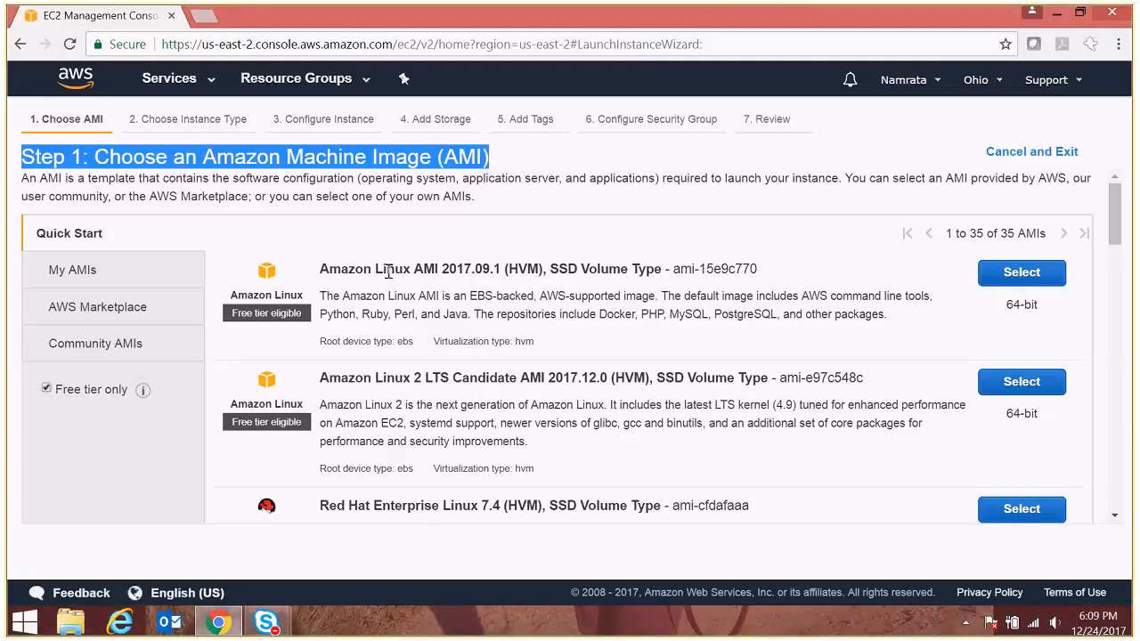
left_click_drag(1116, 211, 1121, 238)
scroll(597, 320, "down", 3)
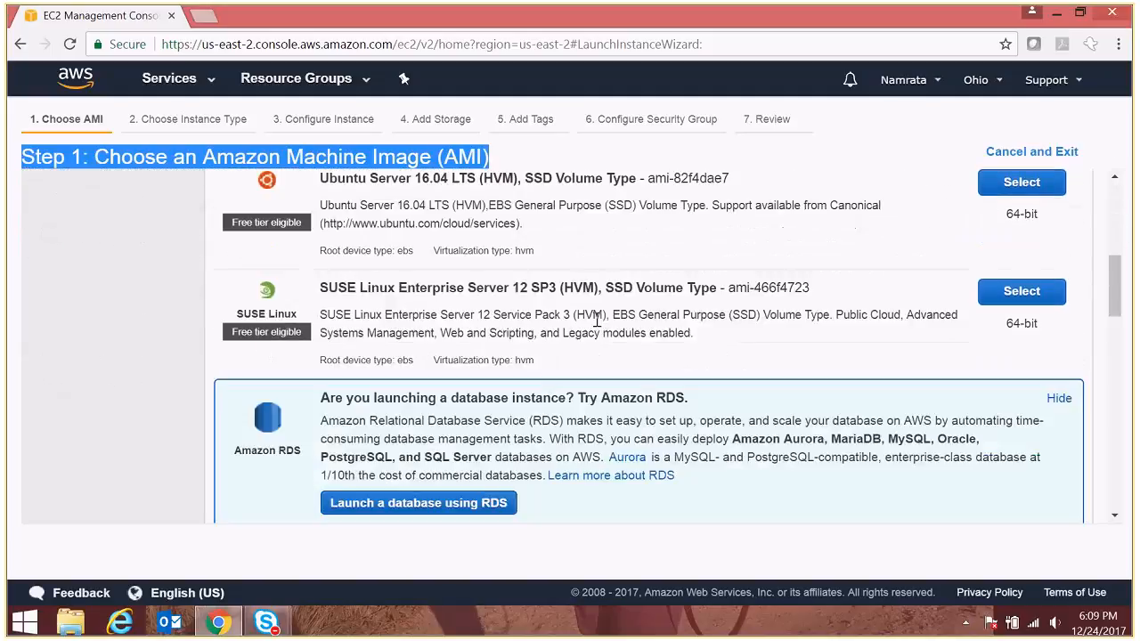
left_click_drag(1124, 308, 1127, 350)
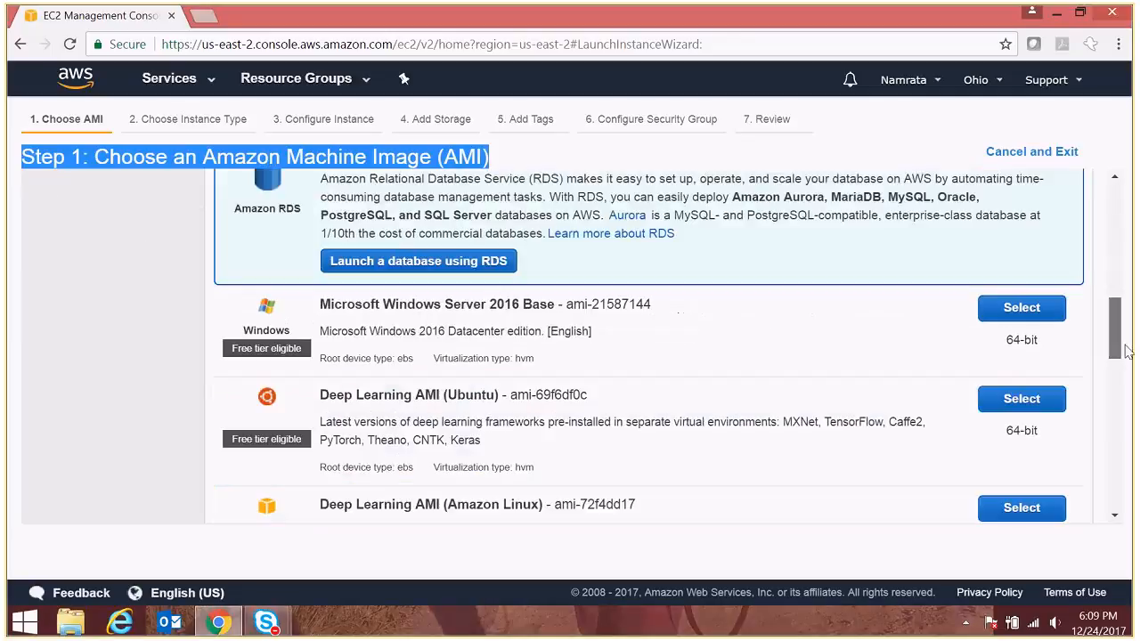
scroll(510, 327, "down", 1)
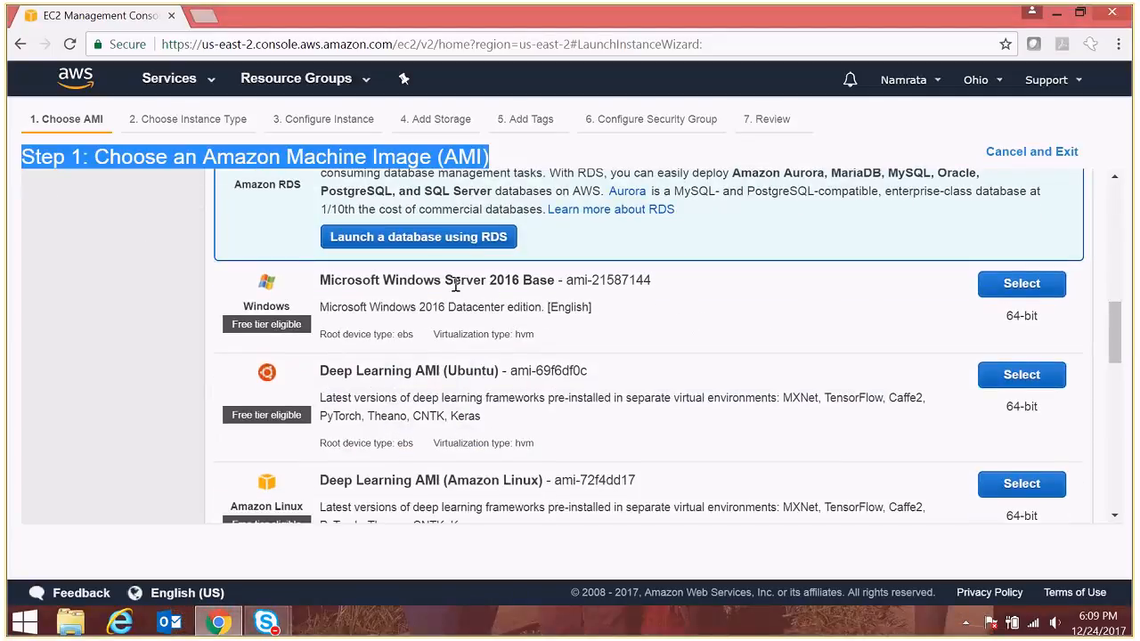
left_click_drag(489, 282, 519, 284)
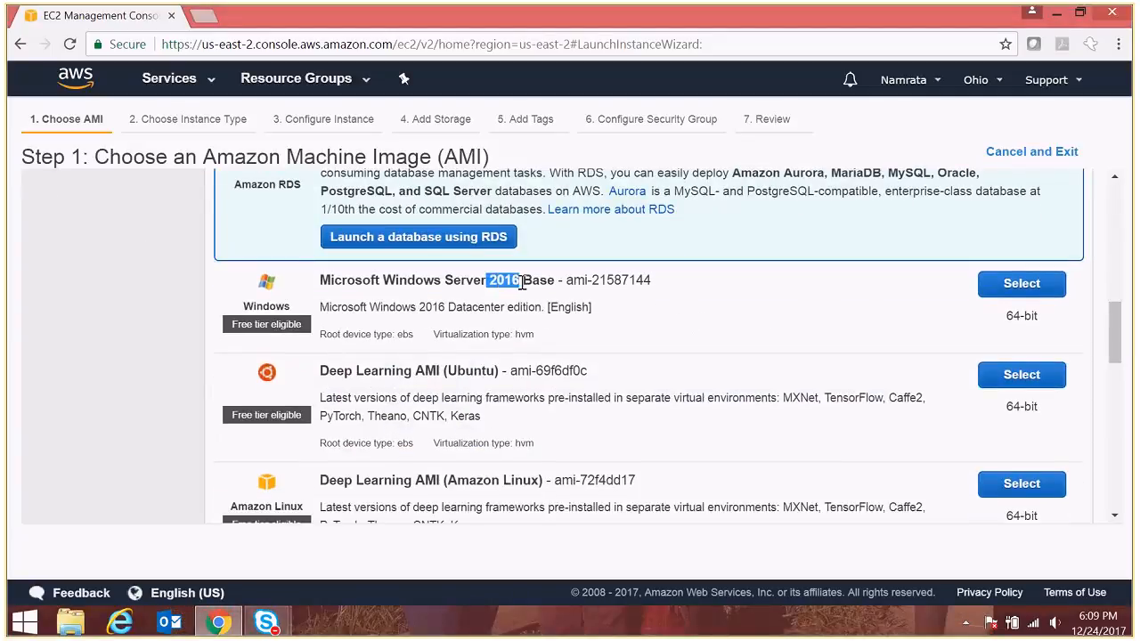
- Select the Amazon Linux AMI 2017.09.1 (HVM), SSD Volume Type image for the instance
left_click_drag(1116, 343, 1121, 207)
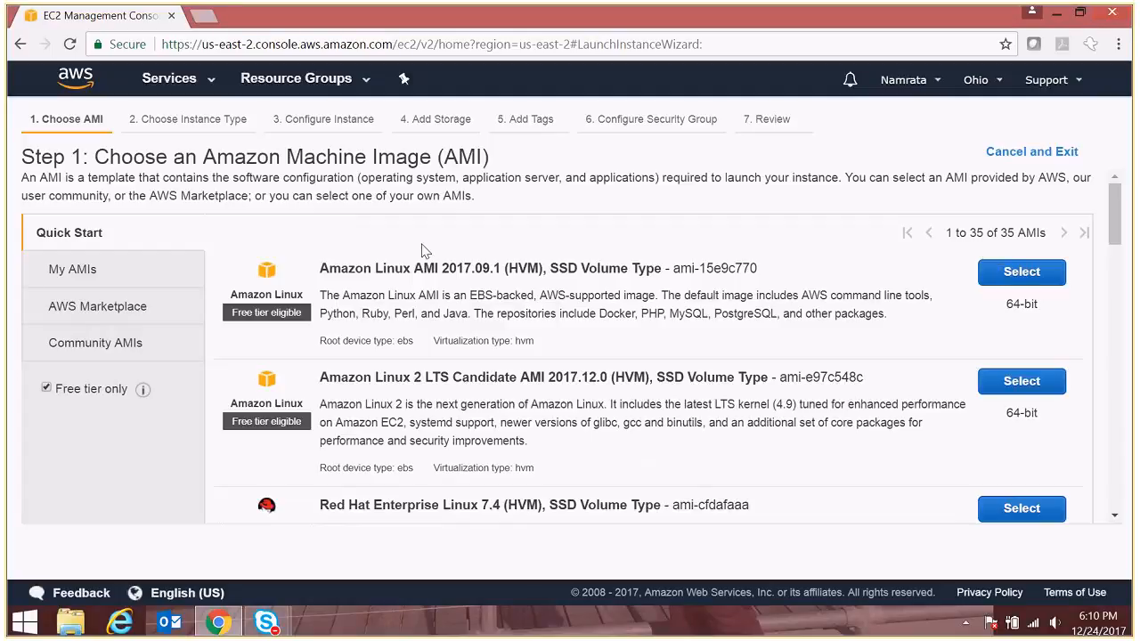
left_click_drag(320, 269, 434, 269)
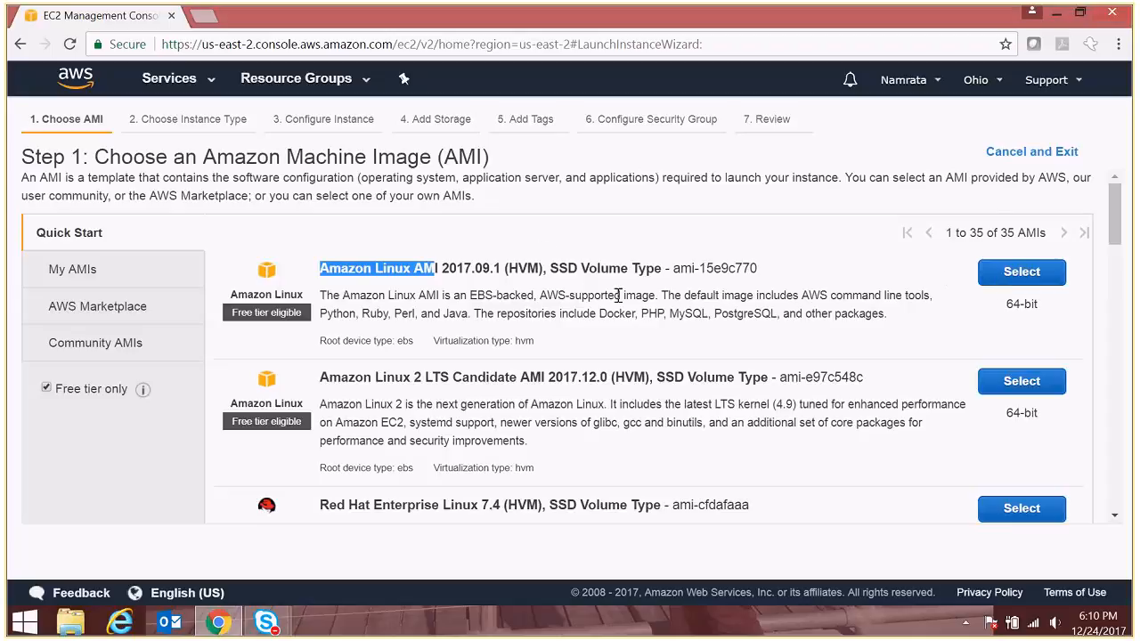
left_click(1015, 276)
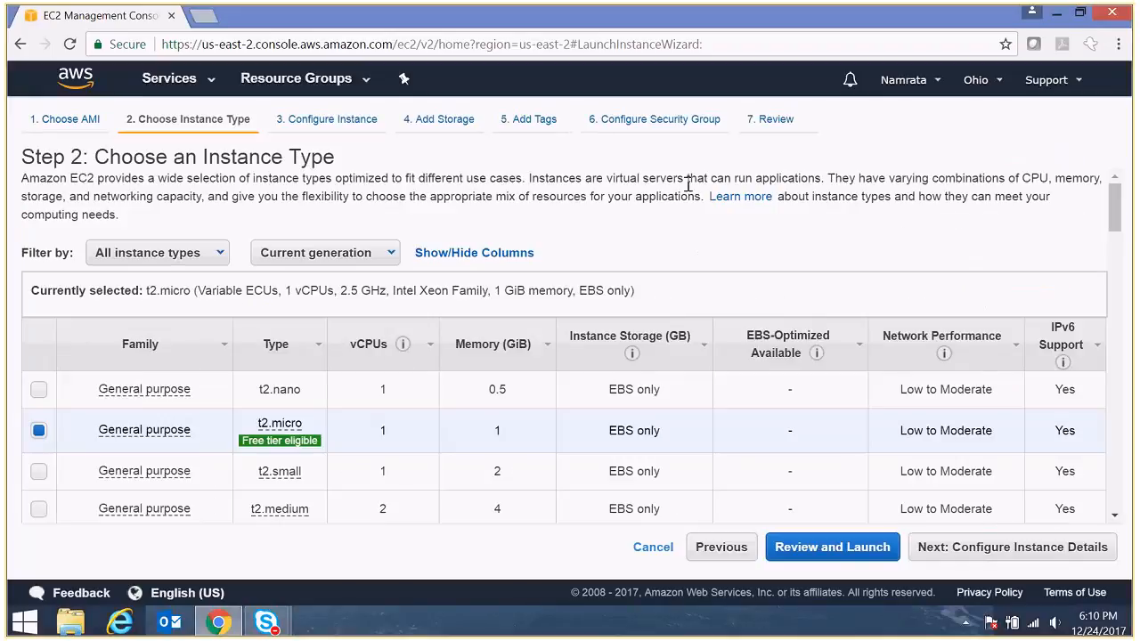
- Examine the available instance types, from the General purpose family down to the Storage optimized family
left_click_drag(23, 158, 342, 162)
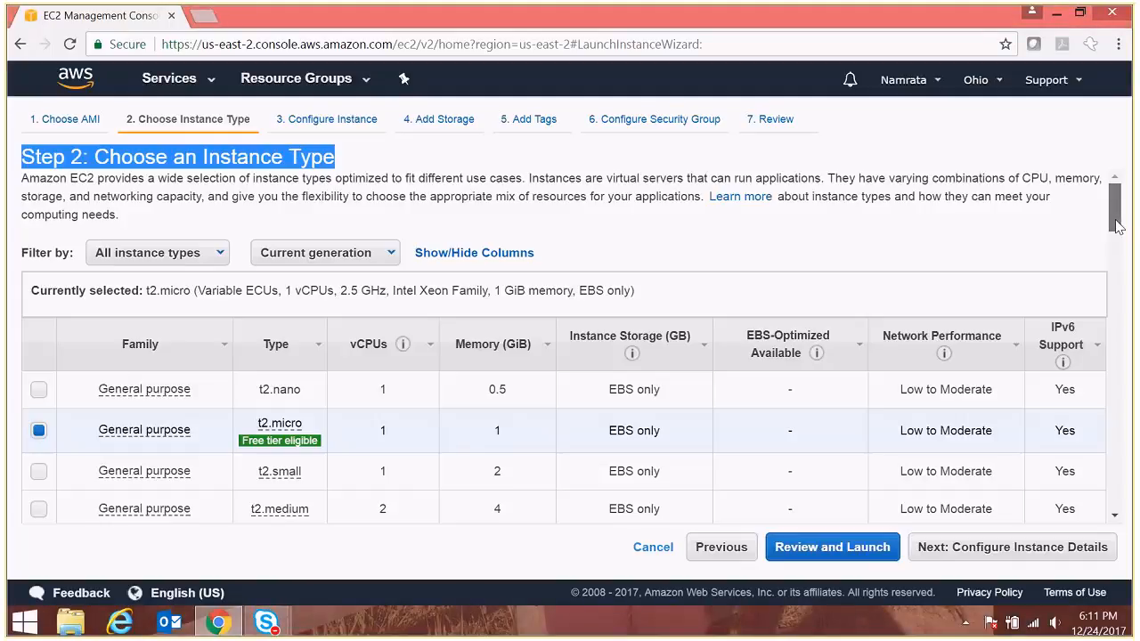
scroll(1118, 226, "down", 2)
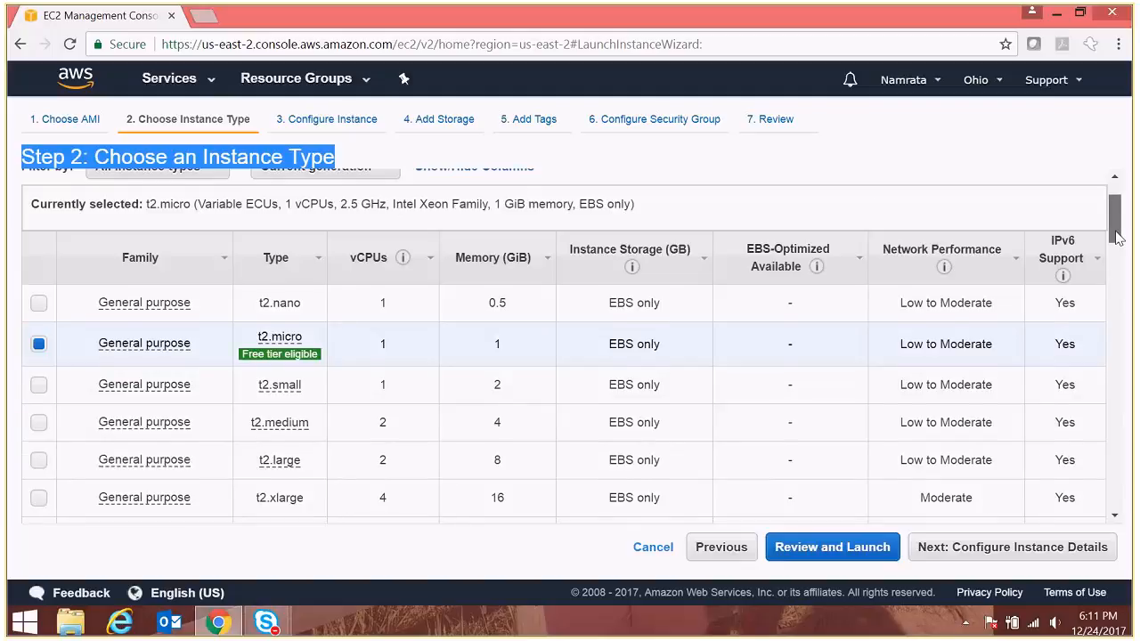
scroll(1115, 229, "down", 2)
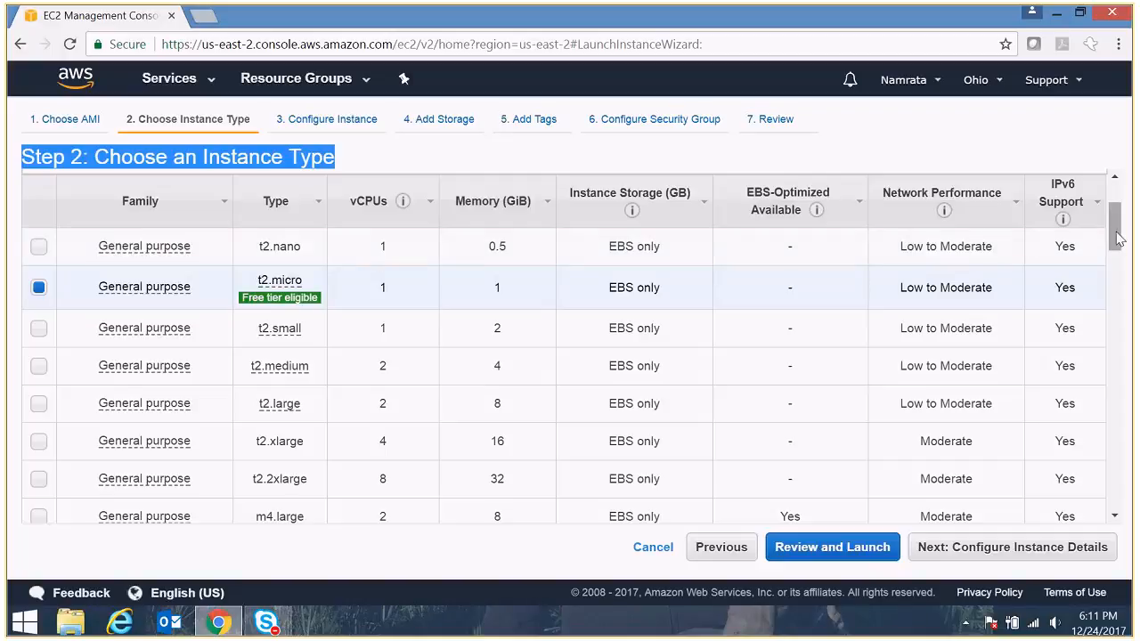
left_click_drag(1119, 238, 1127, 486)
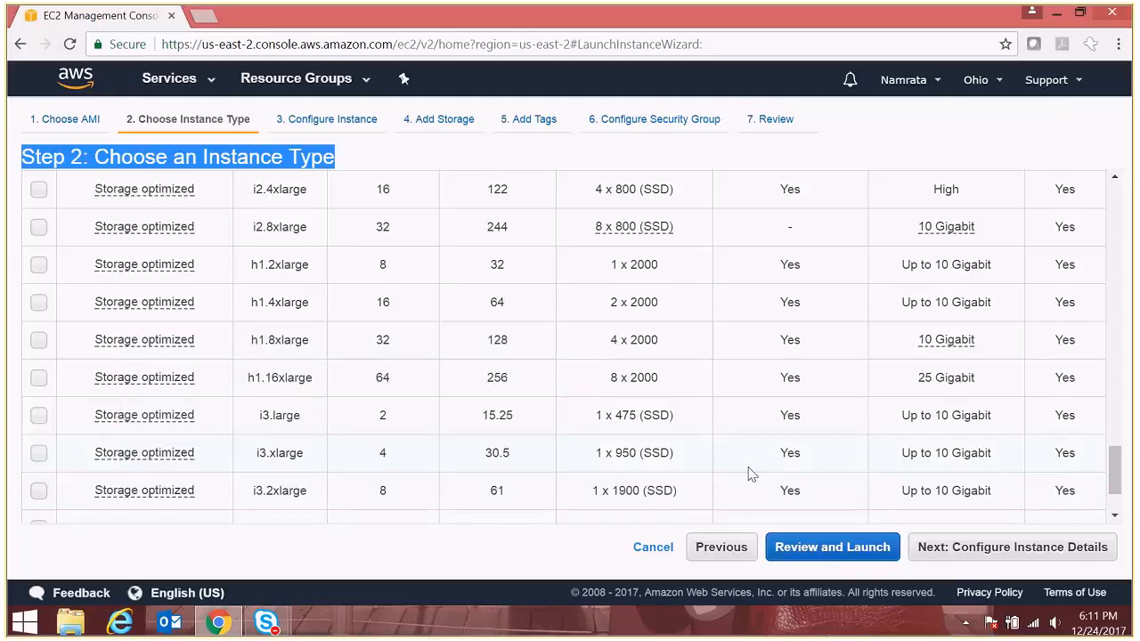
left_click(523, 521)
left_click_drag(1117, 485, 1117, 505)
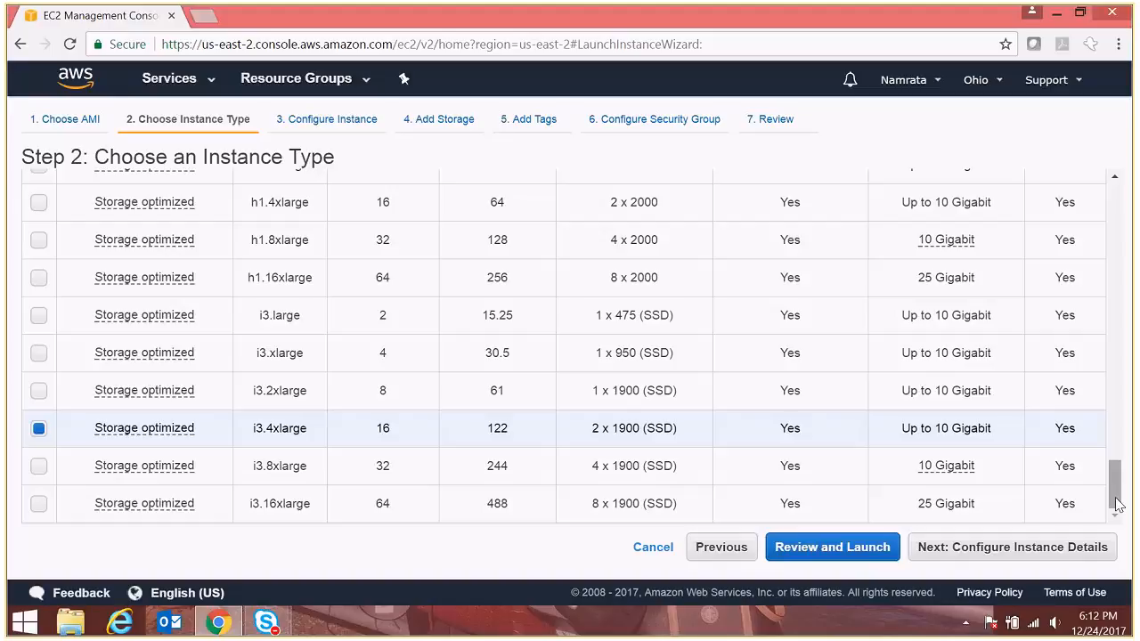
- Choose the free-tier-eligible t2.micro instance type and continue to configuring the instance details
left_click_drag(1117, 504, 1114, 218)
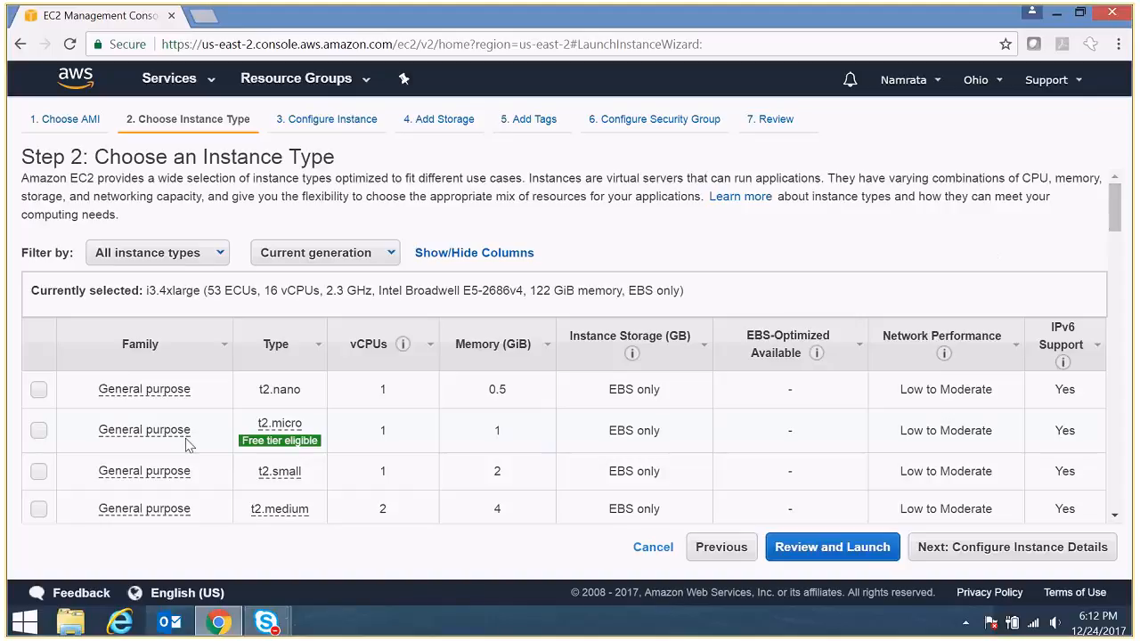
left_click(39, 430)
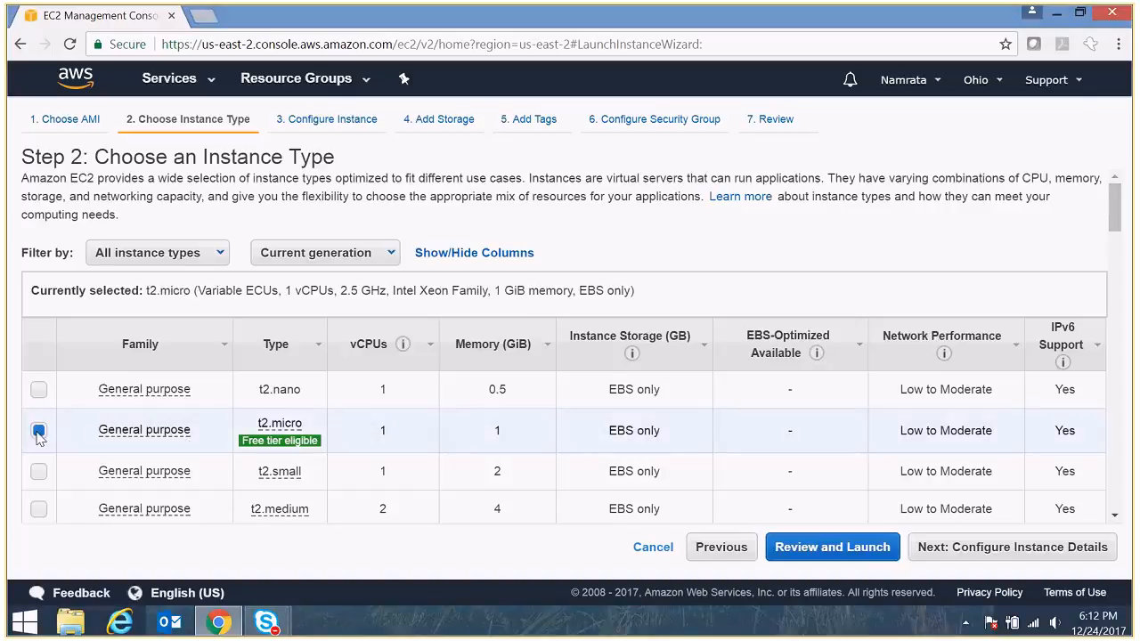
mouse_move(255, 453)
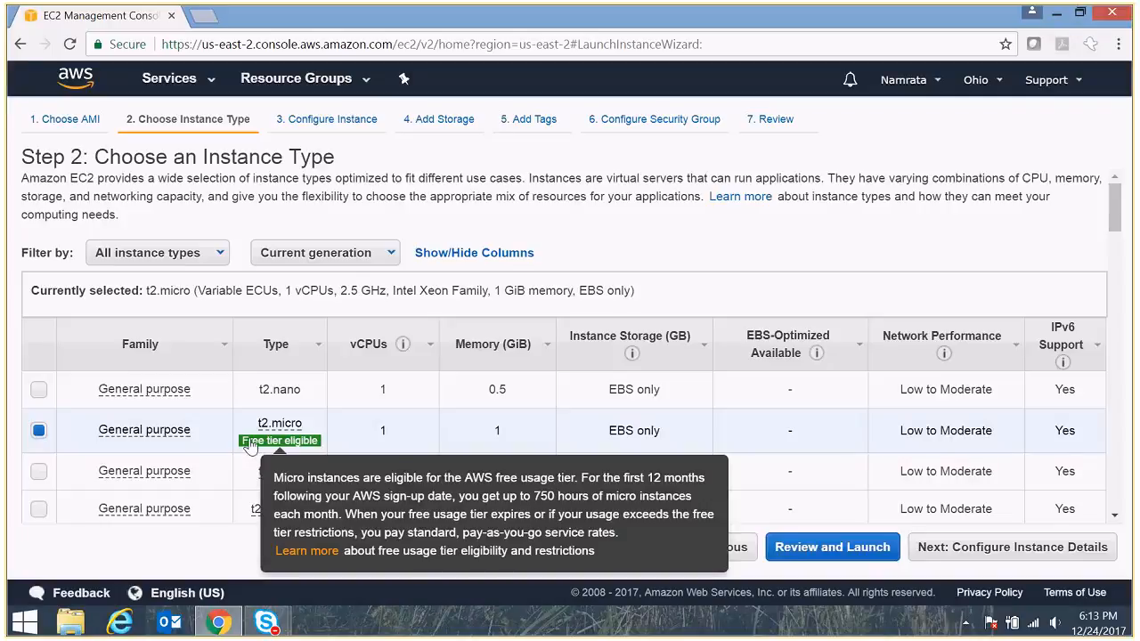
mouse_move(280, 424)
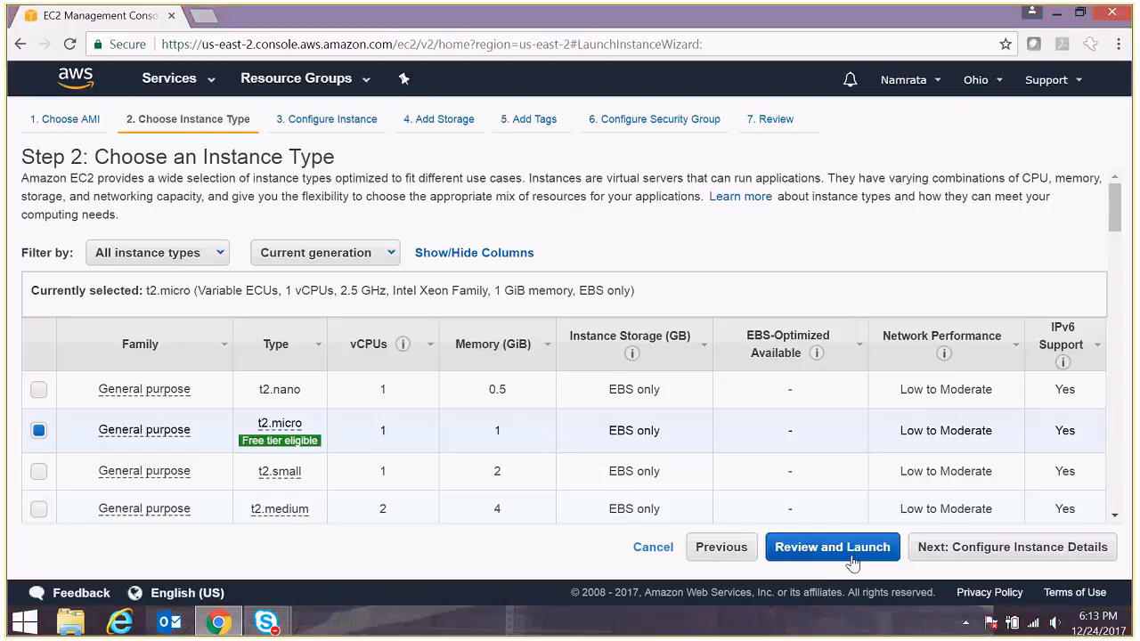
left_click(996, 552)
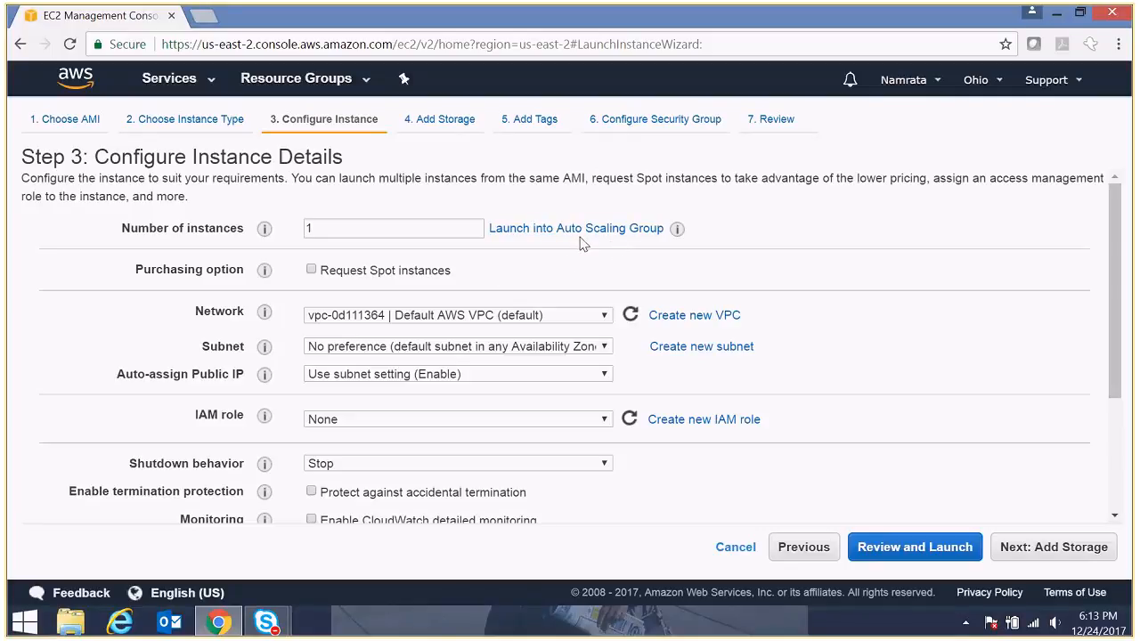
- Assign the instance to the Default AWS Subnet1 subnet in us-east-2b, leaving one instance in the default VPC
double_click(330, 238)
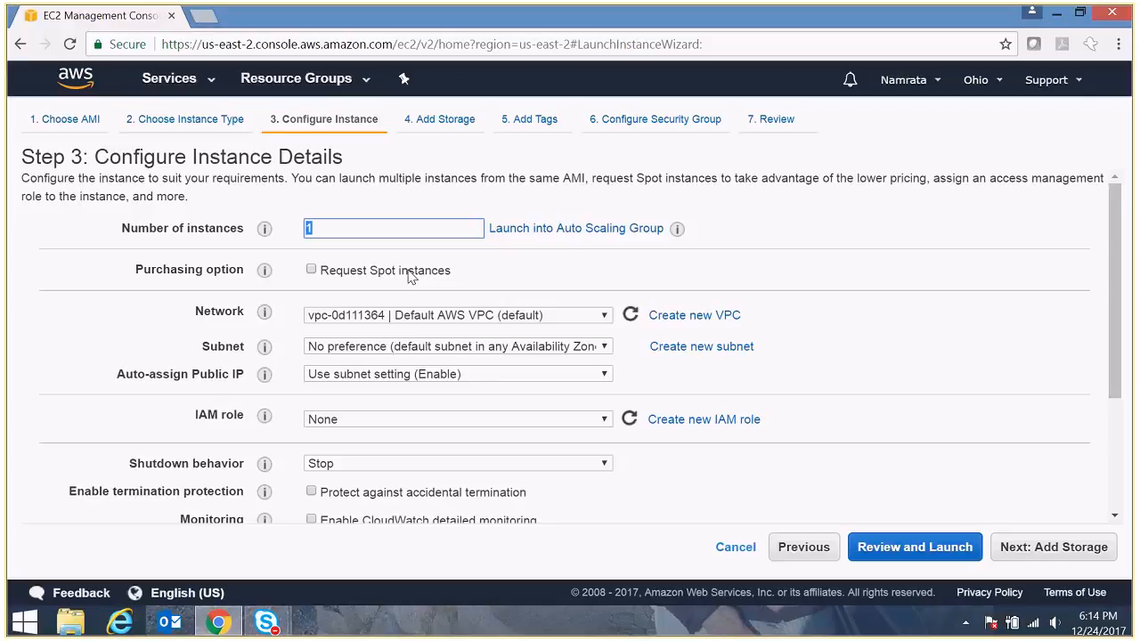
double_click(211, 327)
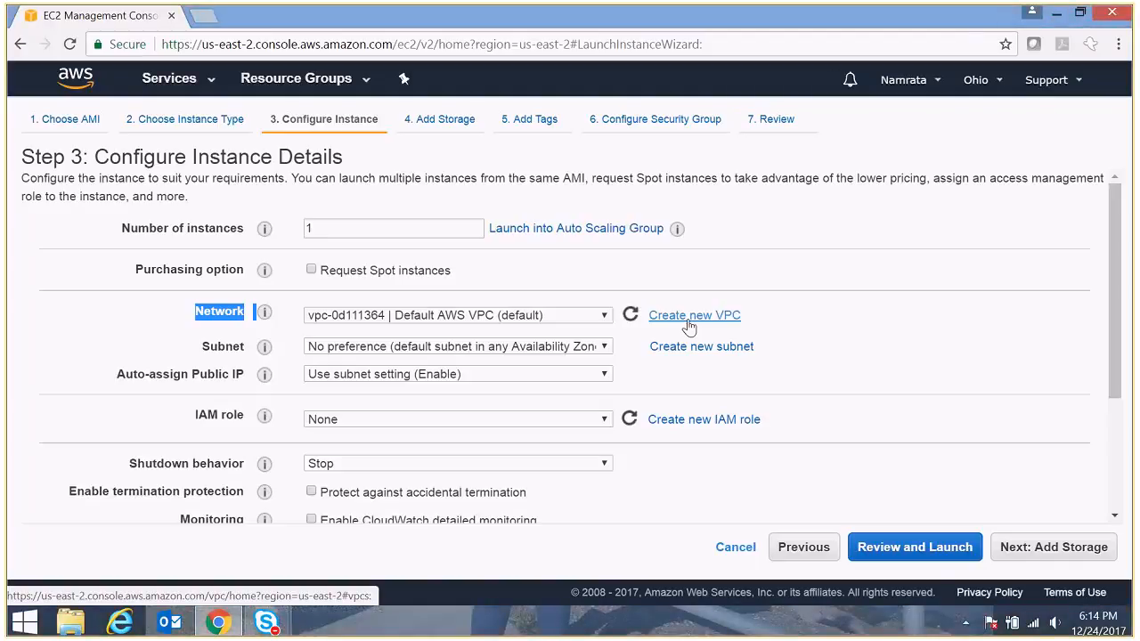
left_click(477, 354)
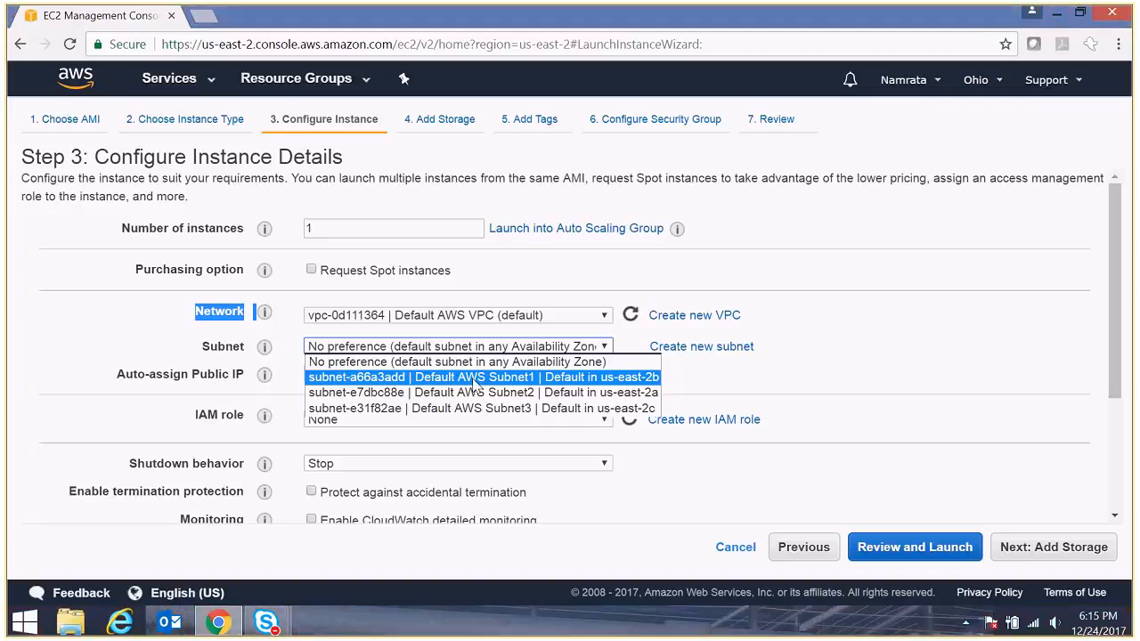
left_click(474, 383)
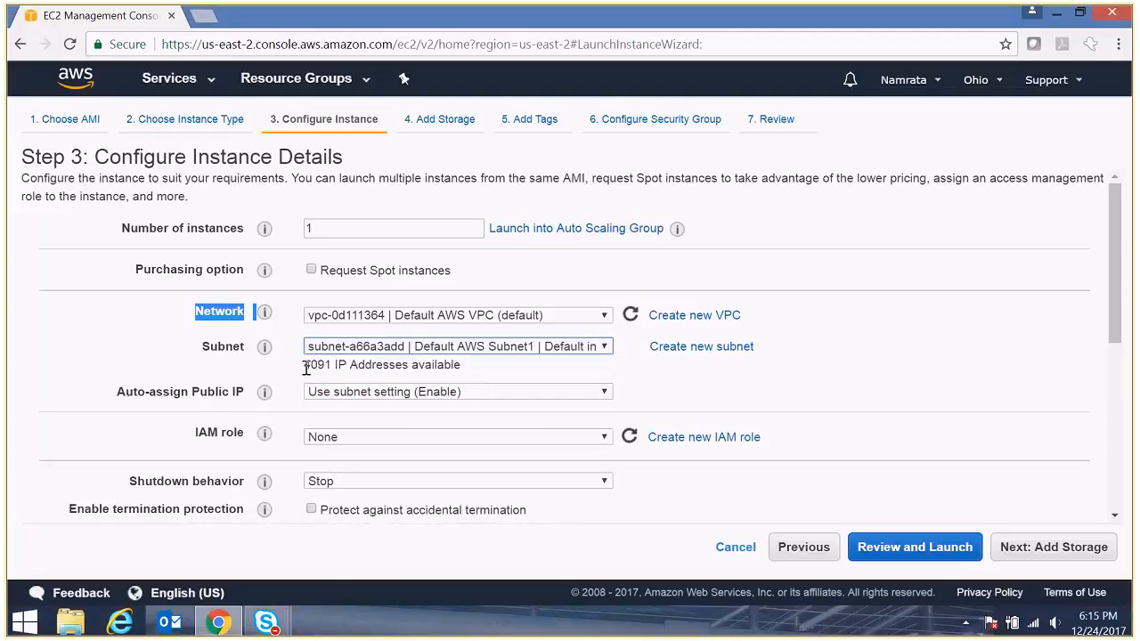
left_click_drag(304, 366, 491, 372)
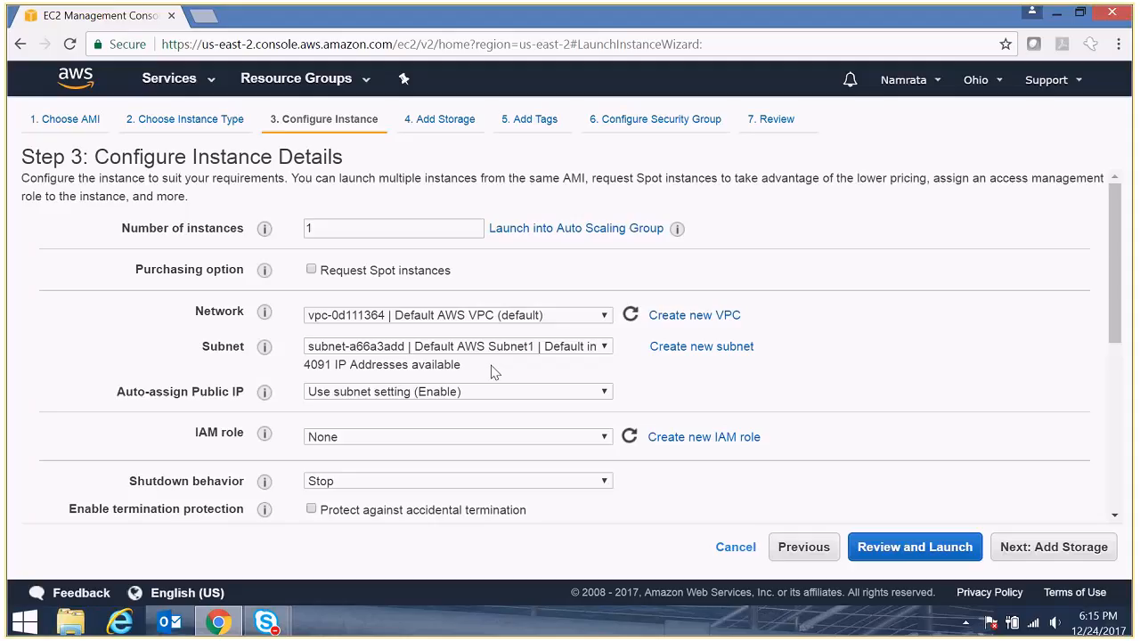
- Read the explanations of termination protection, monitoring and tenancy, and keep the tenancy as Shared - Run a shared hardware instance
scroll(1120, 305, "down", 1)
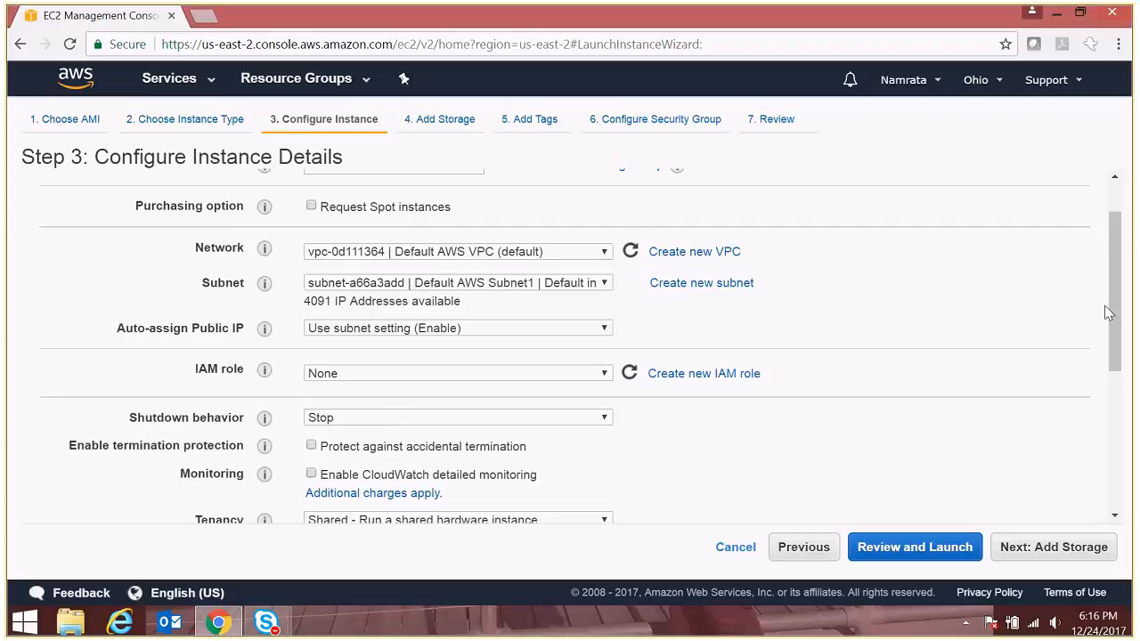
left_click_drag(1114, 307, 1124, 375)
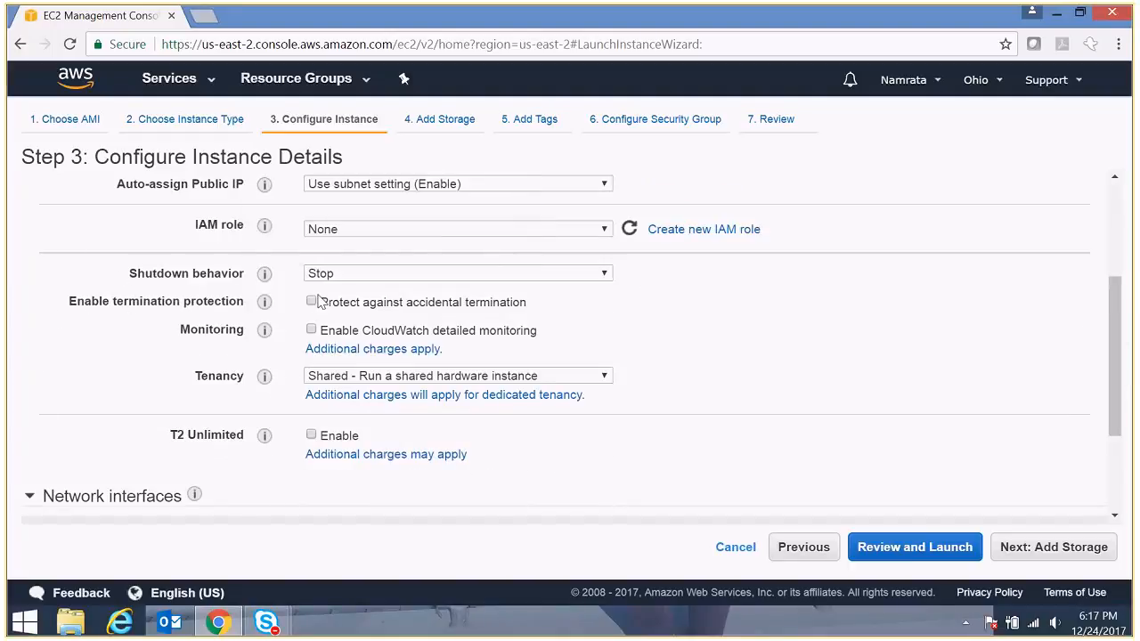
mouse_move(267, 307)
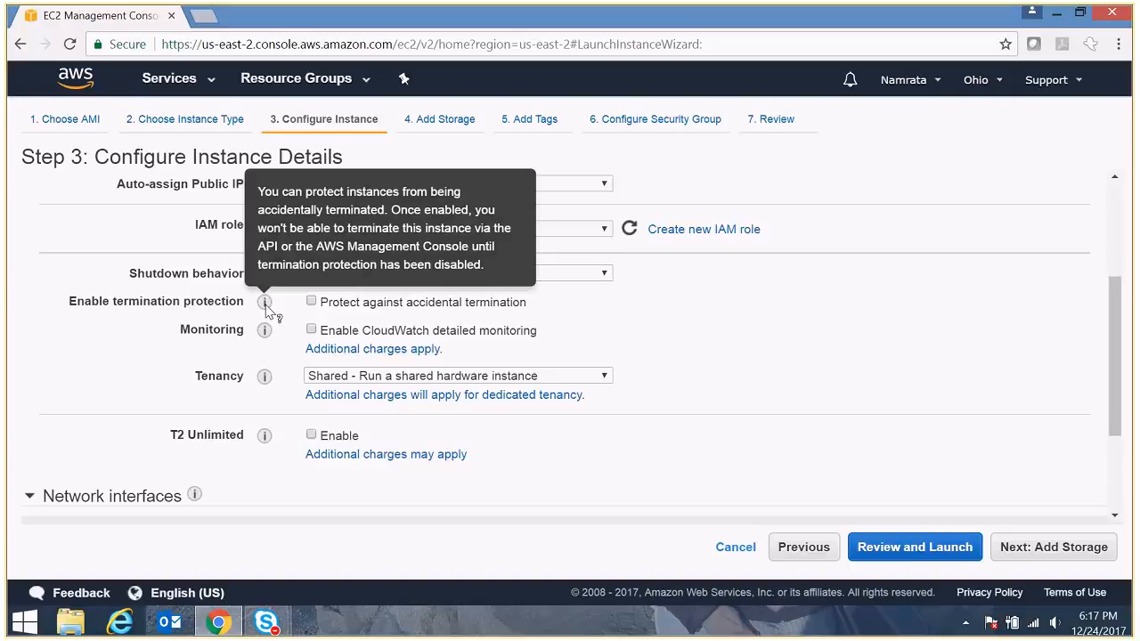
mouse_move(267, 338)
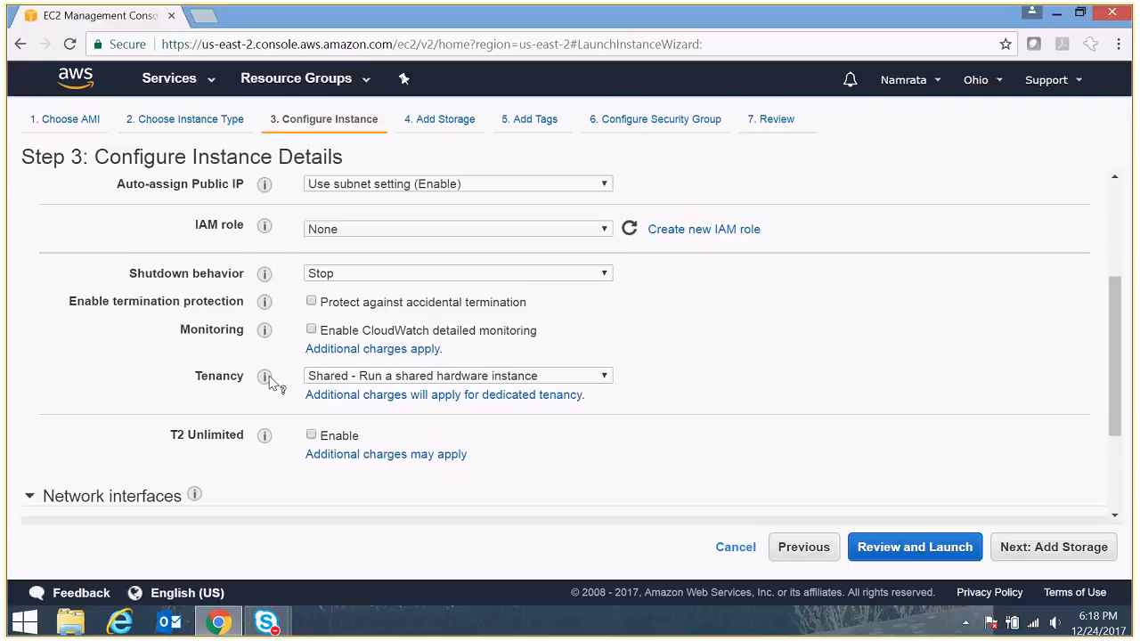
mouse_move(262, 381)
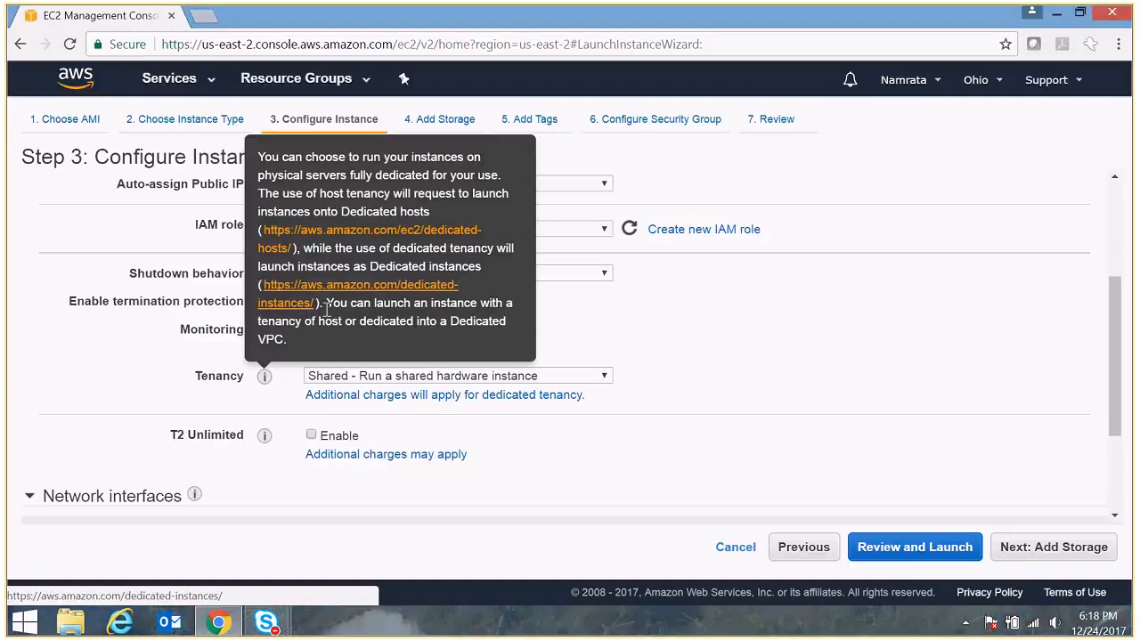
left_click(354, 377)
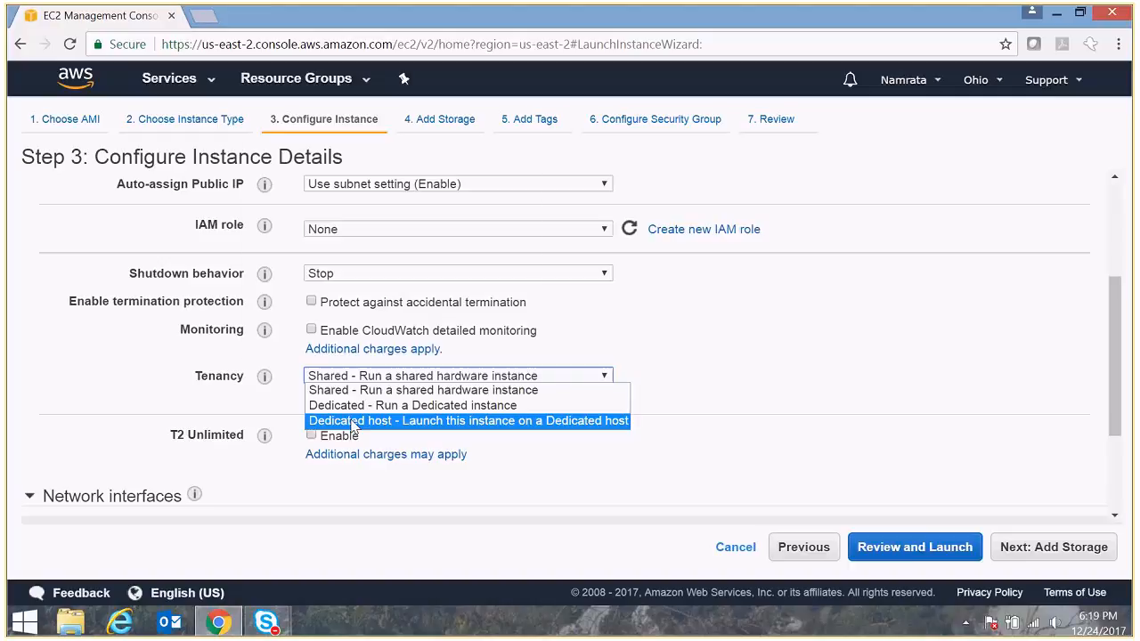
mouse_move(262, 381)
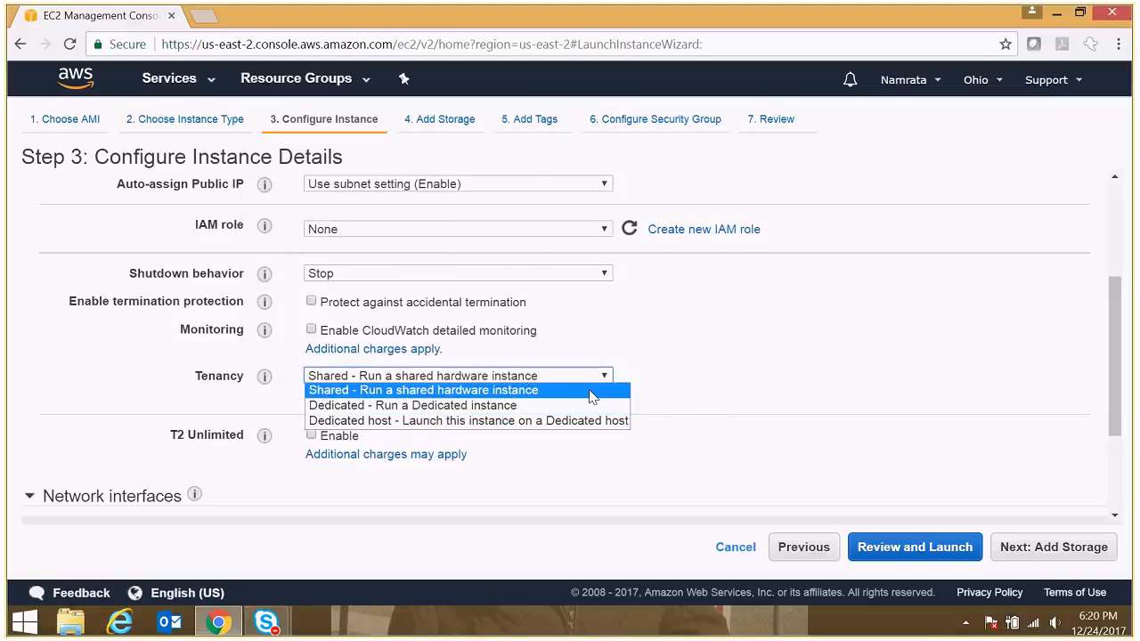
left_click(584, 393)
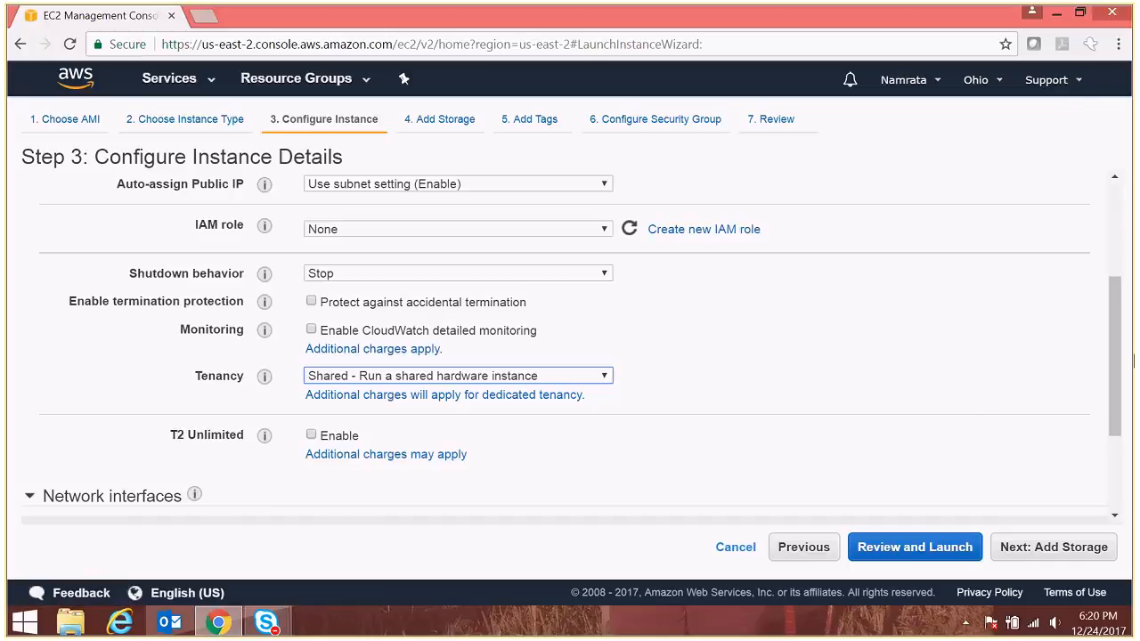
- Check the T2 Unlimited option and the eth0 network interface settings, and continue to the storage stage
left_click_drag(1109, 357, 1119, 393)
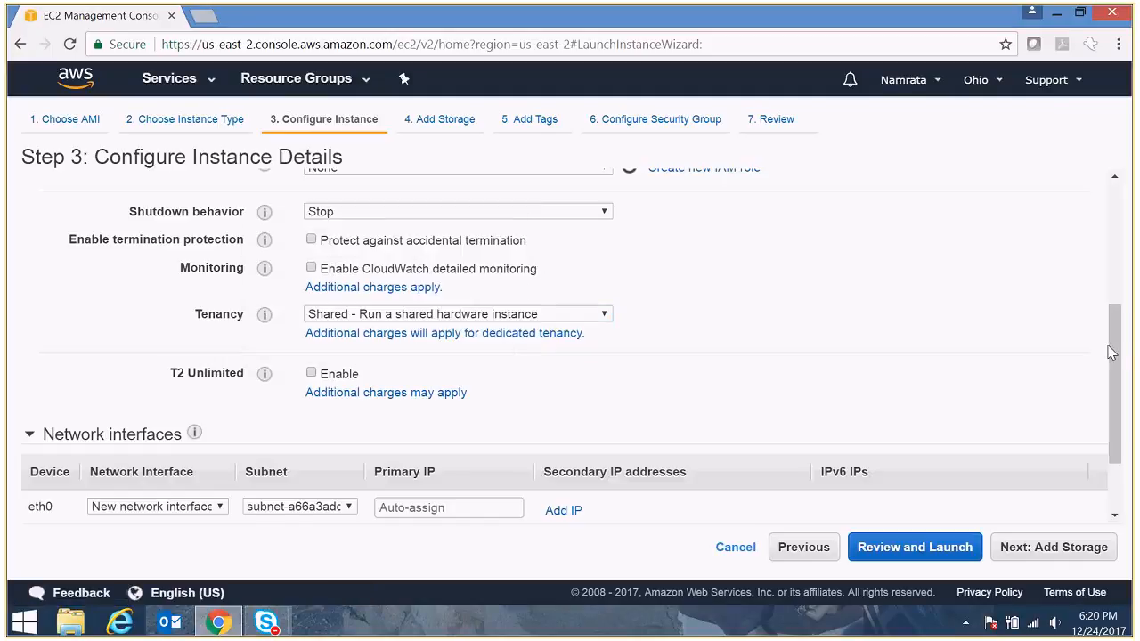
left_click_drag(1109, 367, 1116, 388)
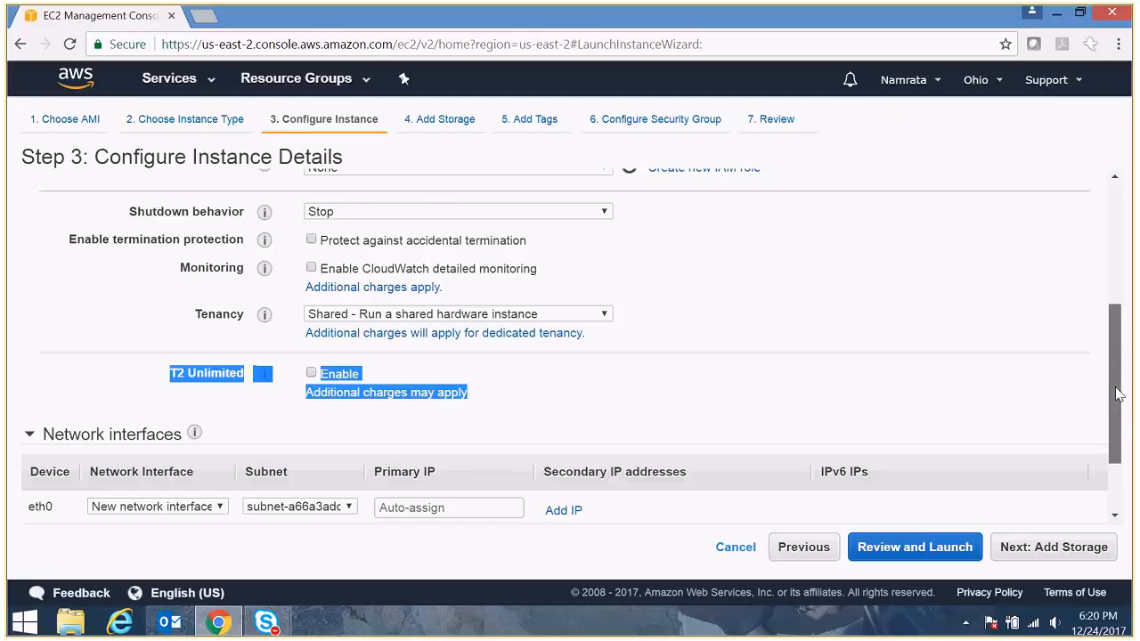
scroll(1119, 395, "down", 2)
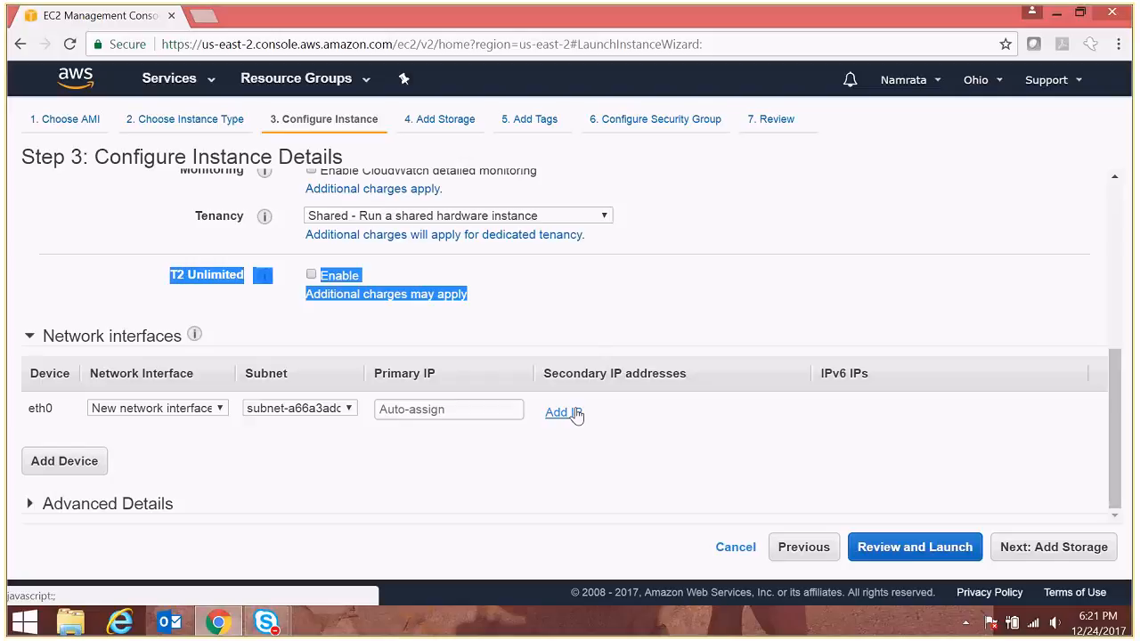
left_click(1051, 552)
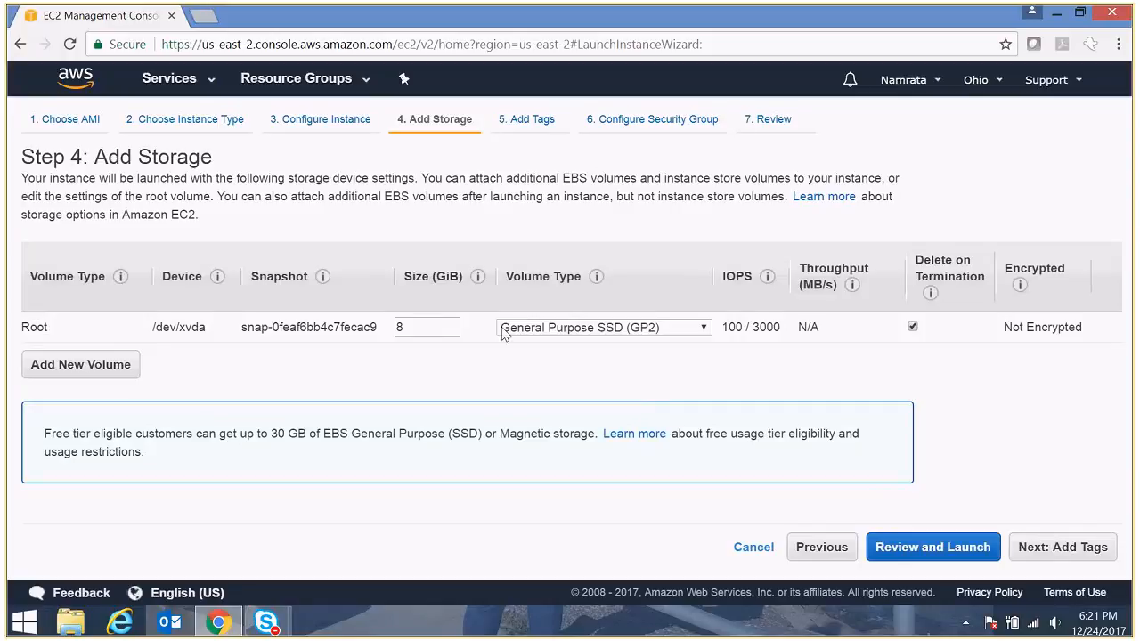
- Examine the root volume's available volume types, size, IOPS and Delete on Termination setting
left_click(564, 328)
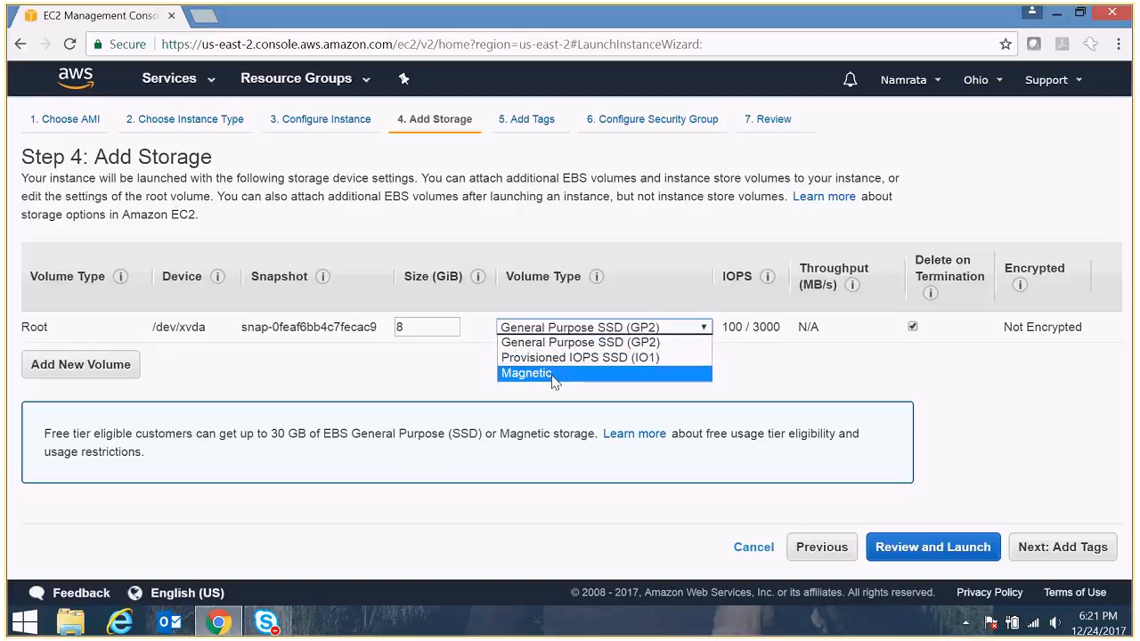
left_click(839, 378)
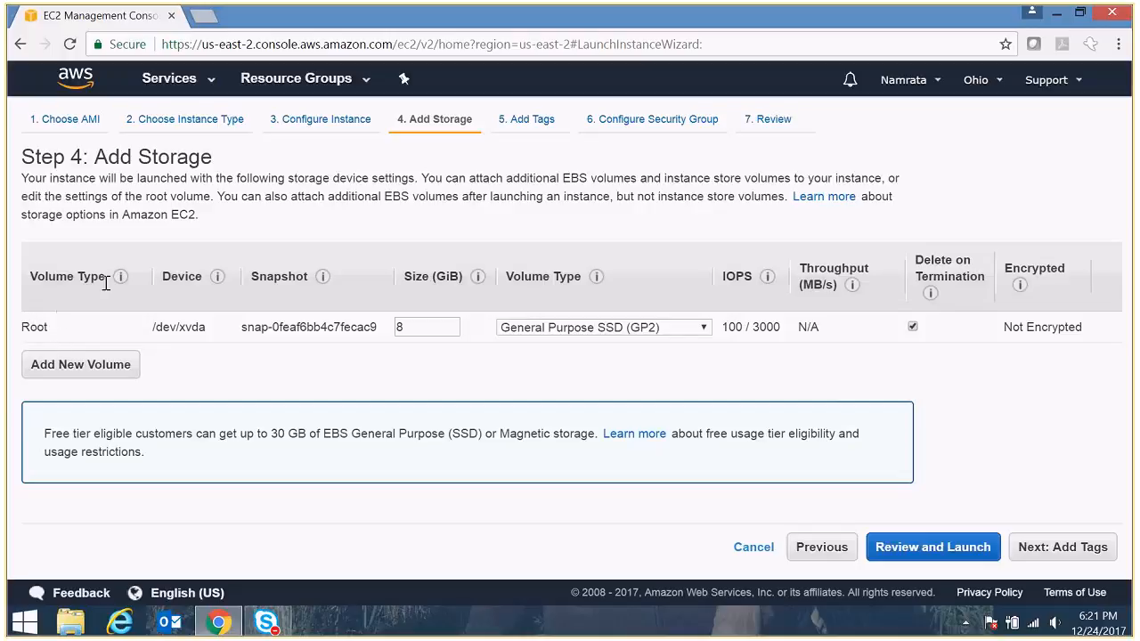
double_click(430, 324)
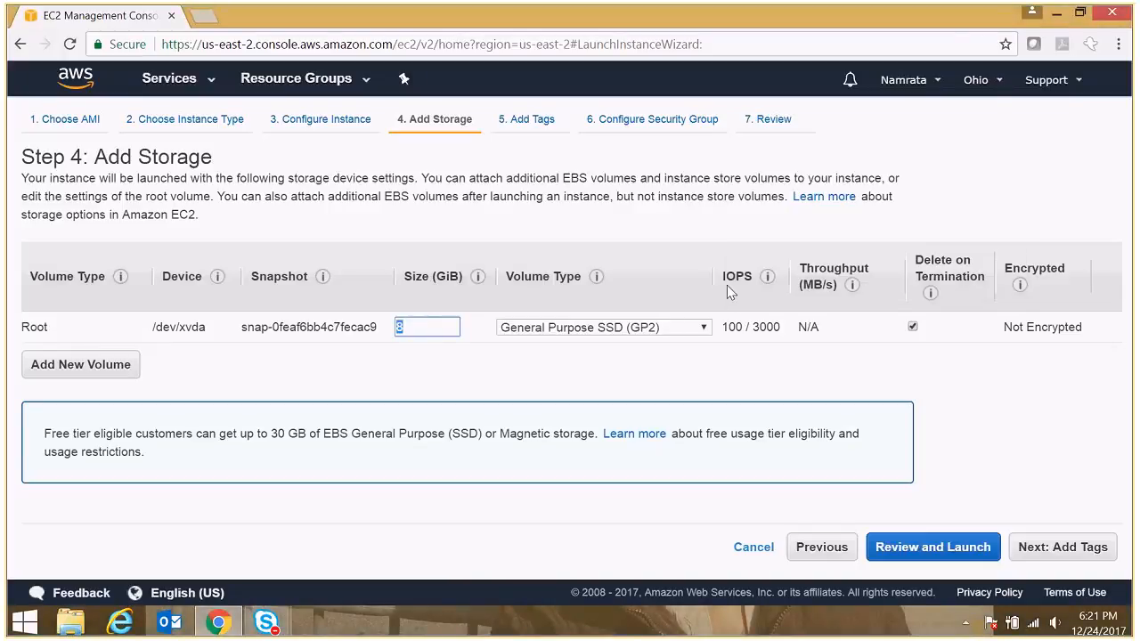
mouse_move(733, 327)
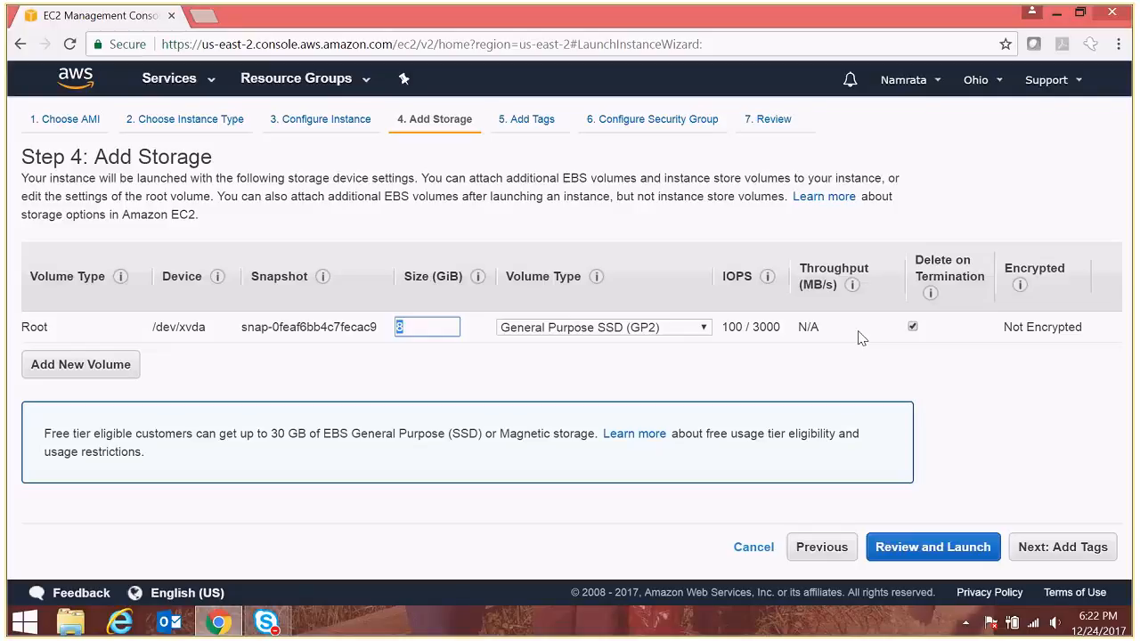
left_click(913, 327)
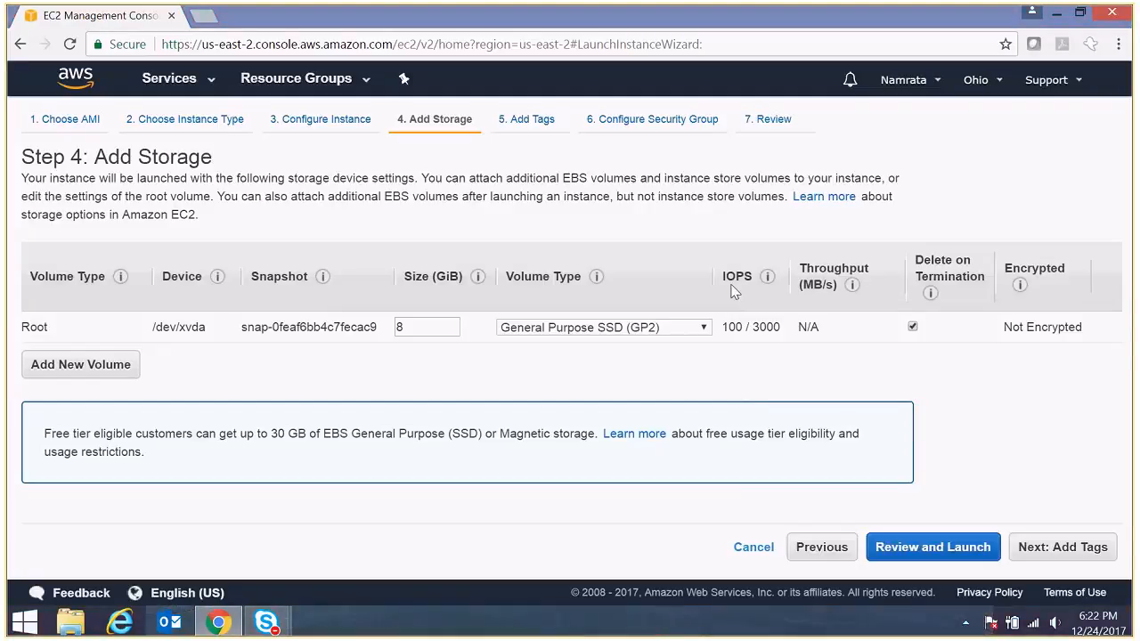
- Try root volume sizes of 10 and 100 GiB and check the IOPS for each
double_click(417, 328)
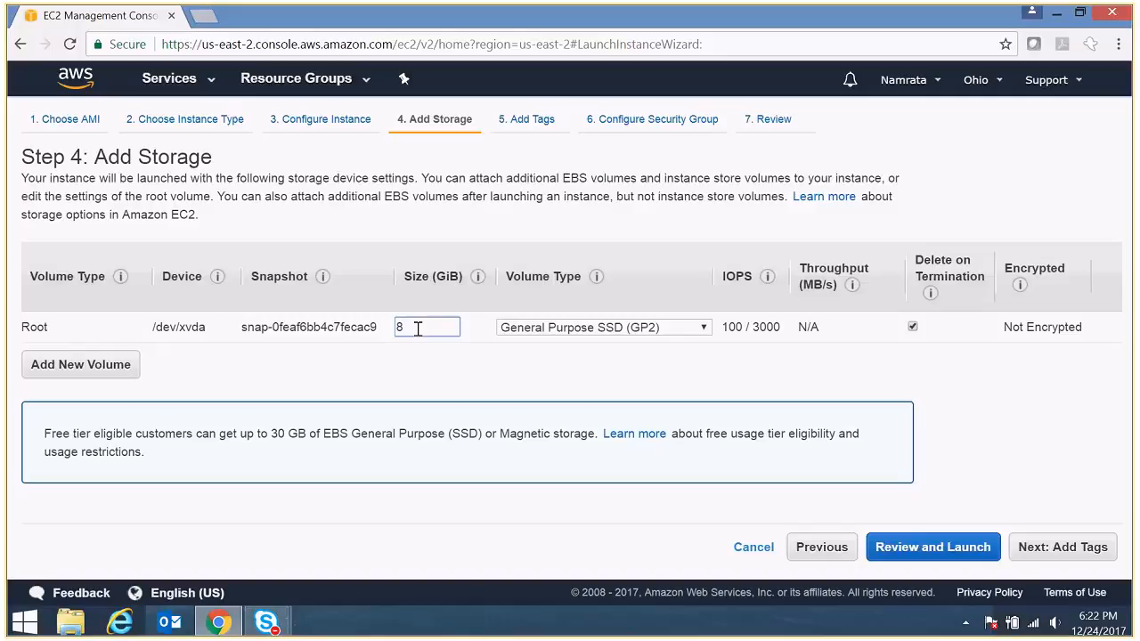
key("BackSpace")
type("10")
key("Tab")
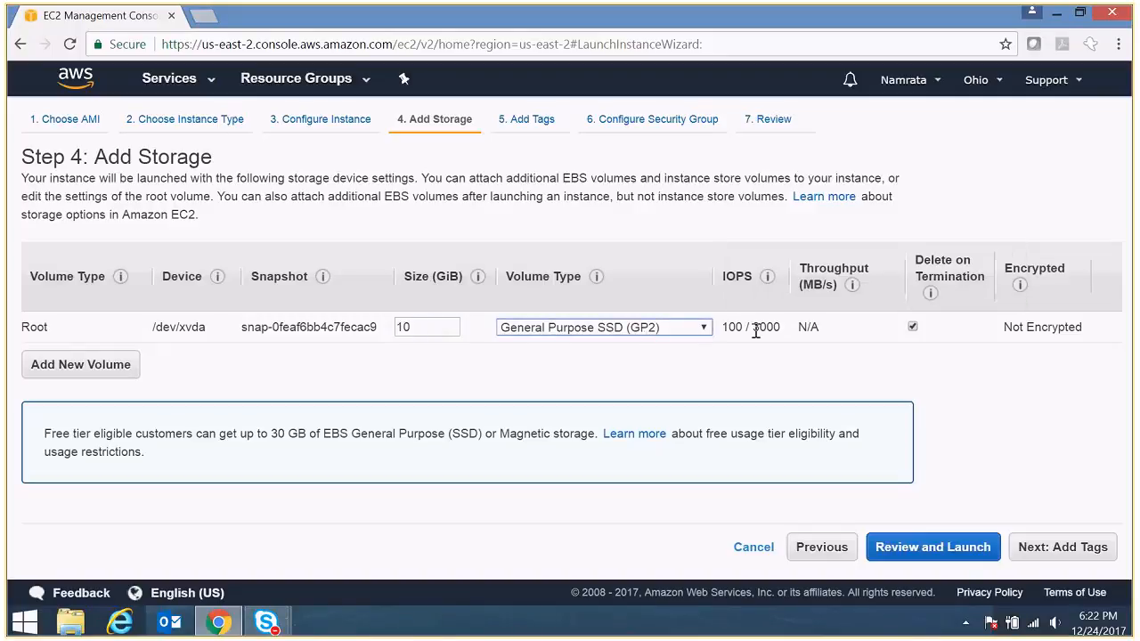
double_click(434, 330)
left_click(434, 331)
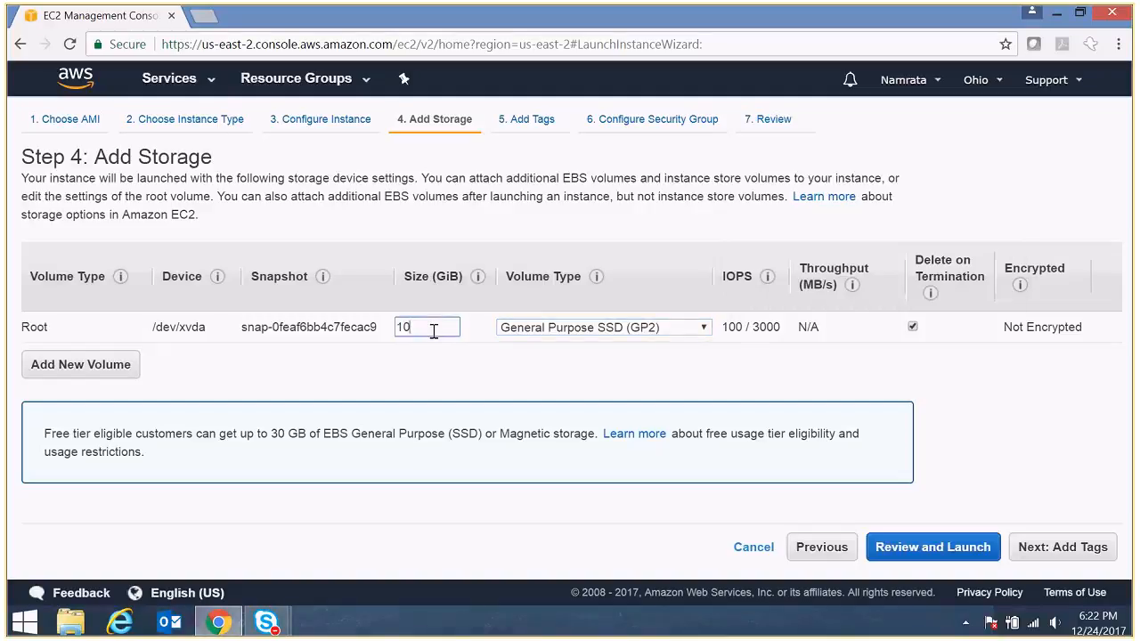
type("0")
key("Tab")
mouse_move(733, 331)
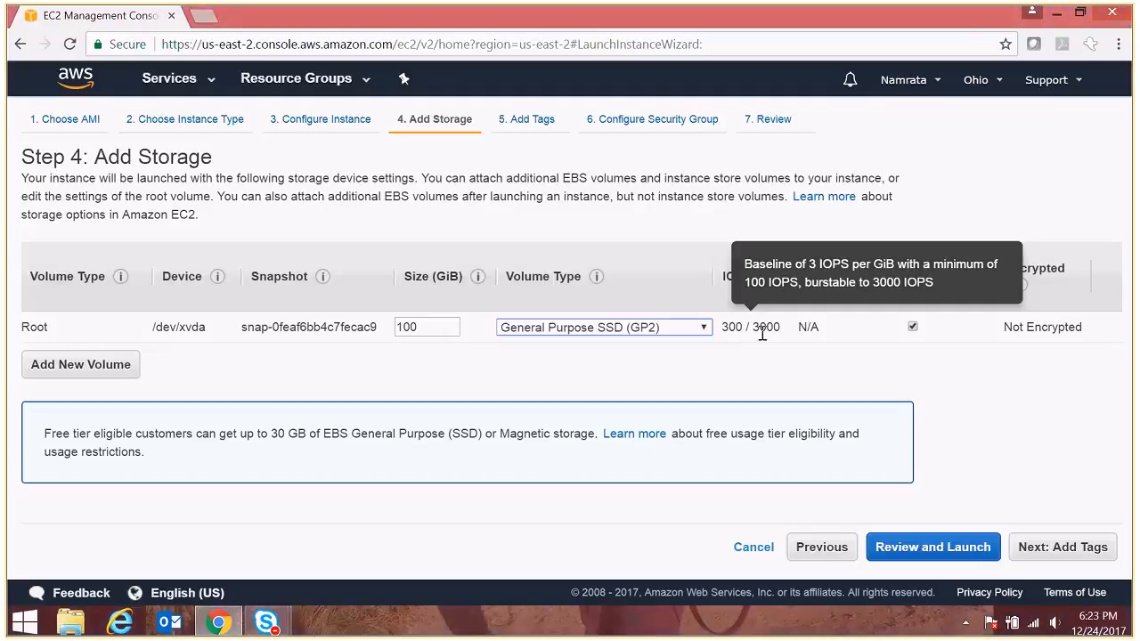
- Try a root volume size of 1000 GiB and check its baseline IOPS
double_click(432, 327)
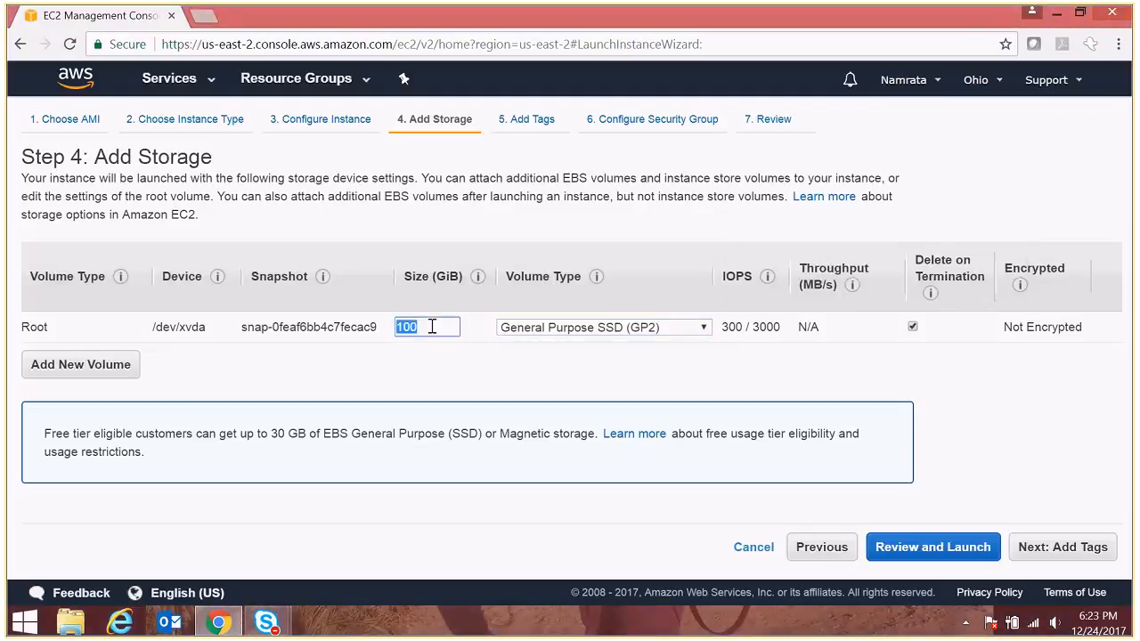
left_click(432, 326)
type("0")
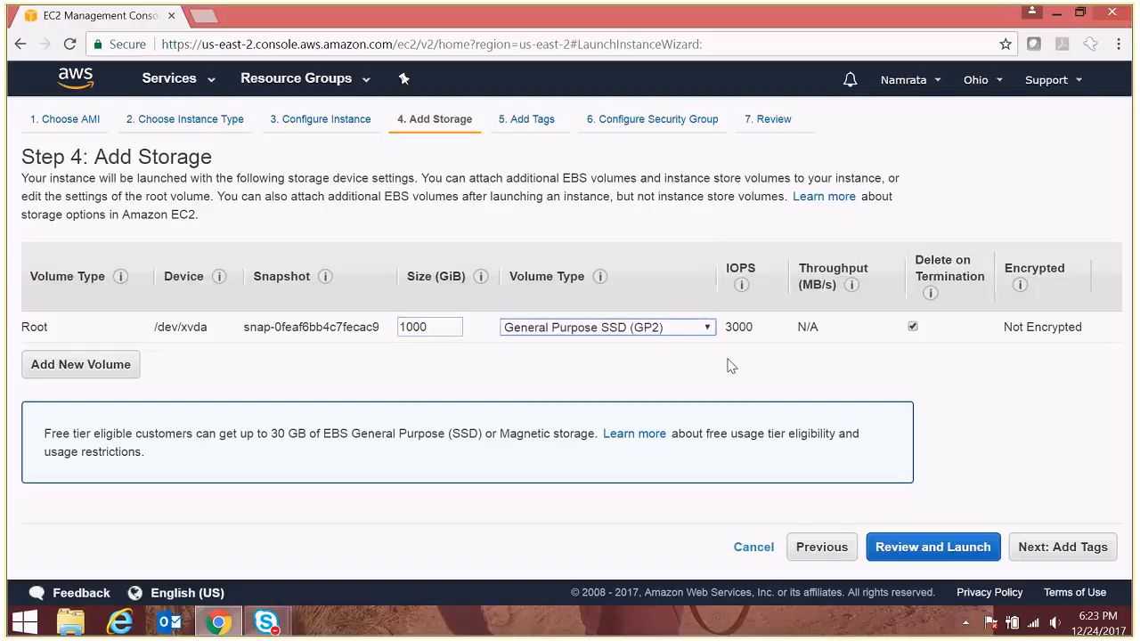
mouse_move(744, 332)
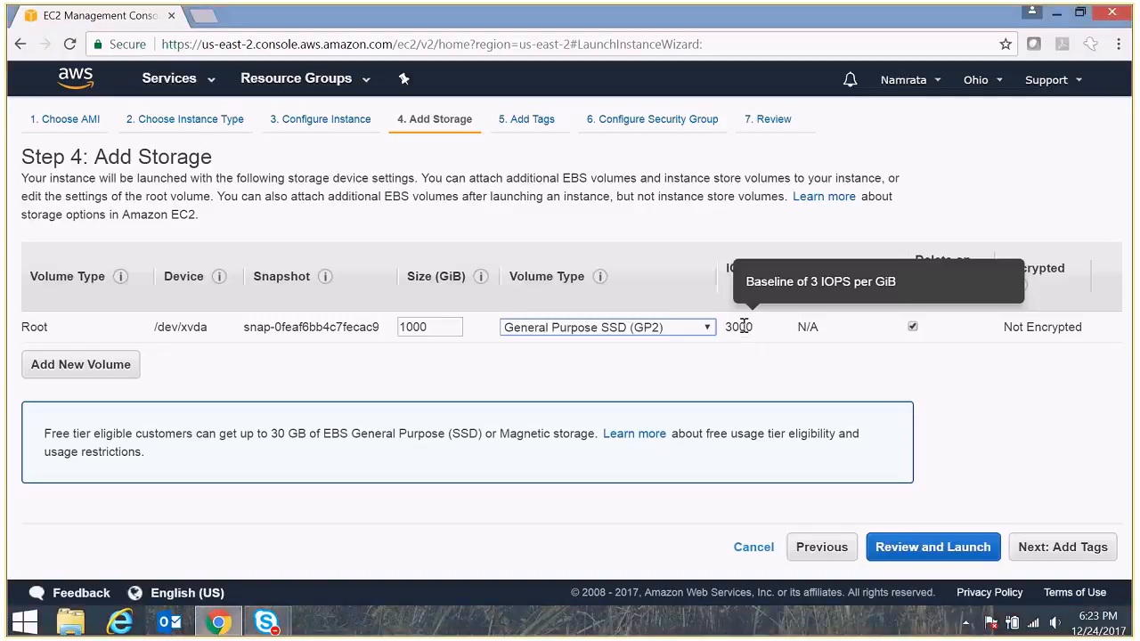
- Set the root volume's size to 10 GiB, check its IOPS and continue to the tags stage
double_click(449, 324)
type("10")
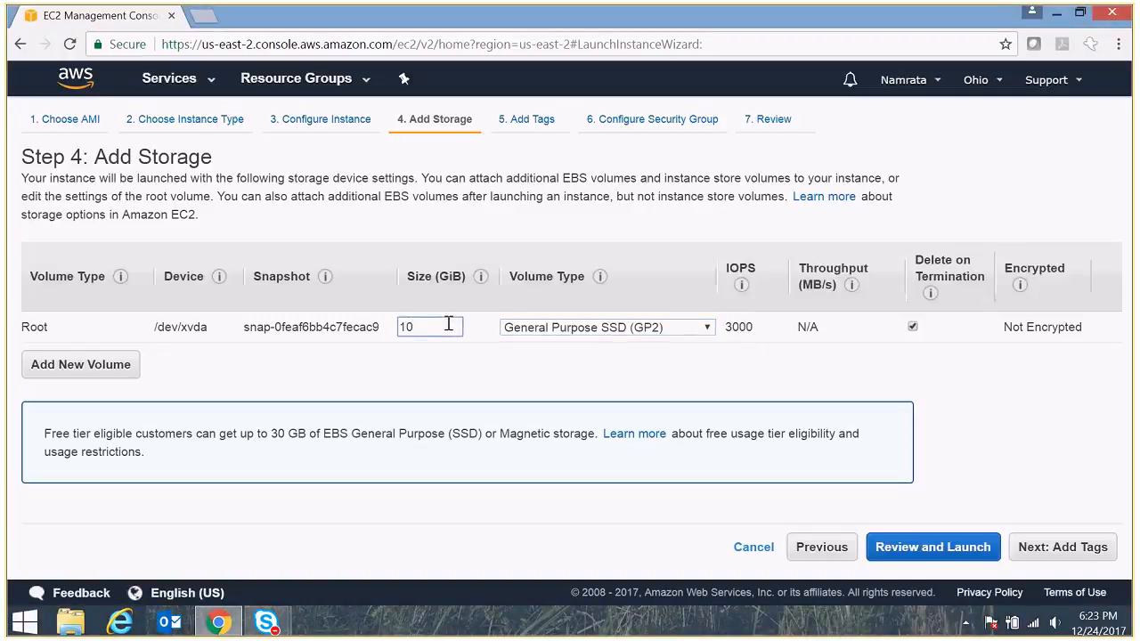
key("Tab")
mouse_move(739, 323)
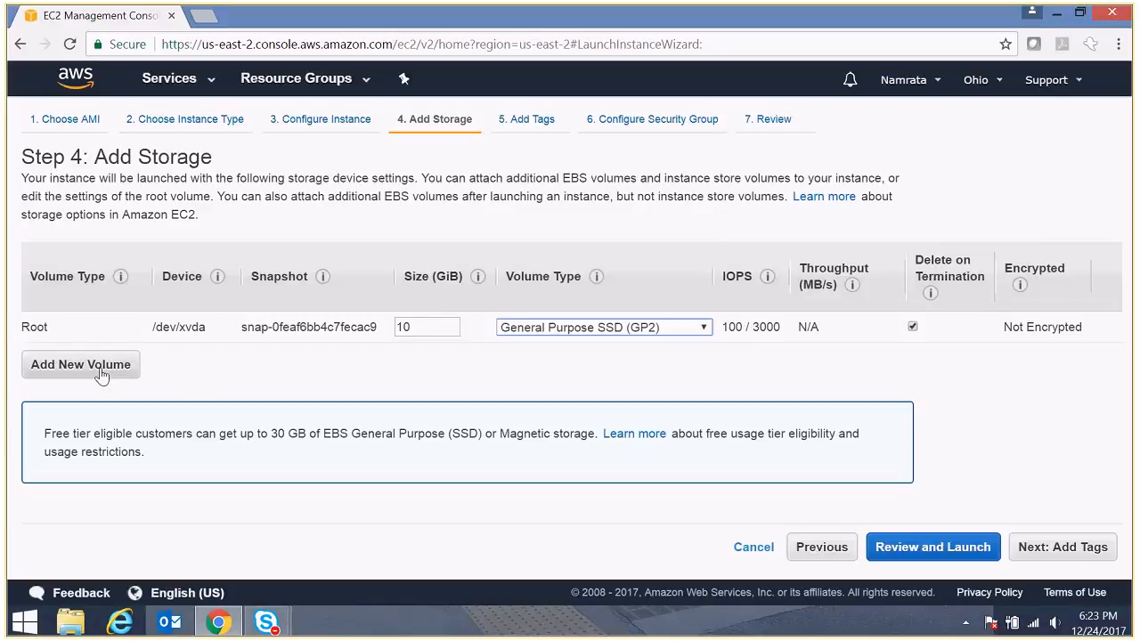
left_click(1061, 552)
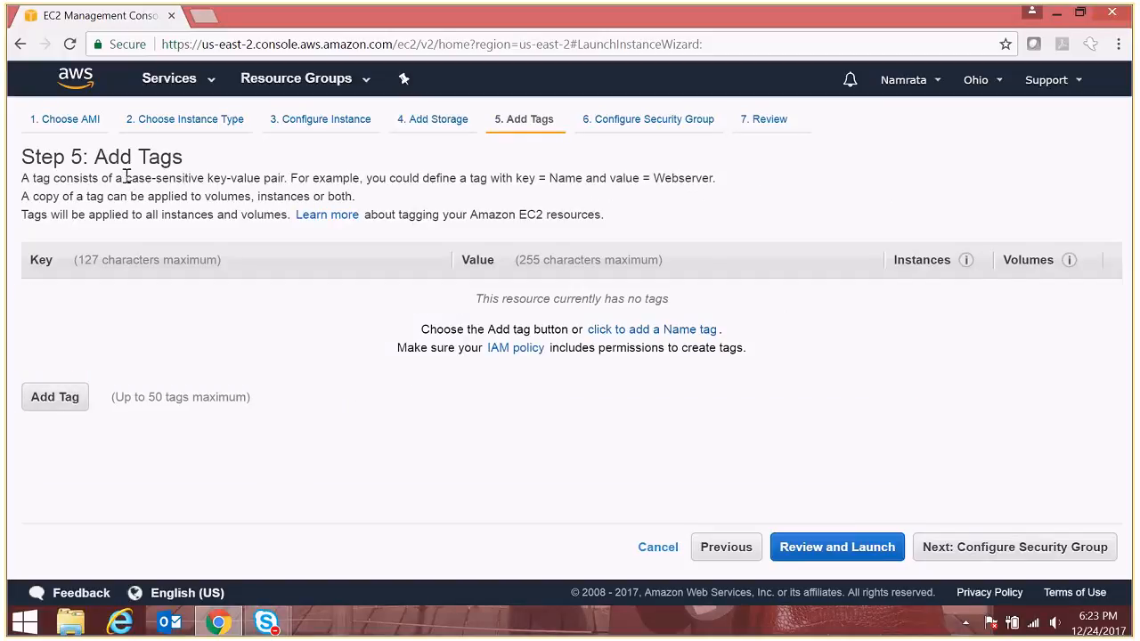
- Add a tag with the key Environment and the value development, and continue to the security group stage
left_click_drag(125, 178, 287, 175)
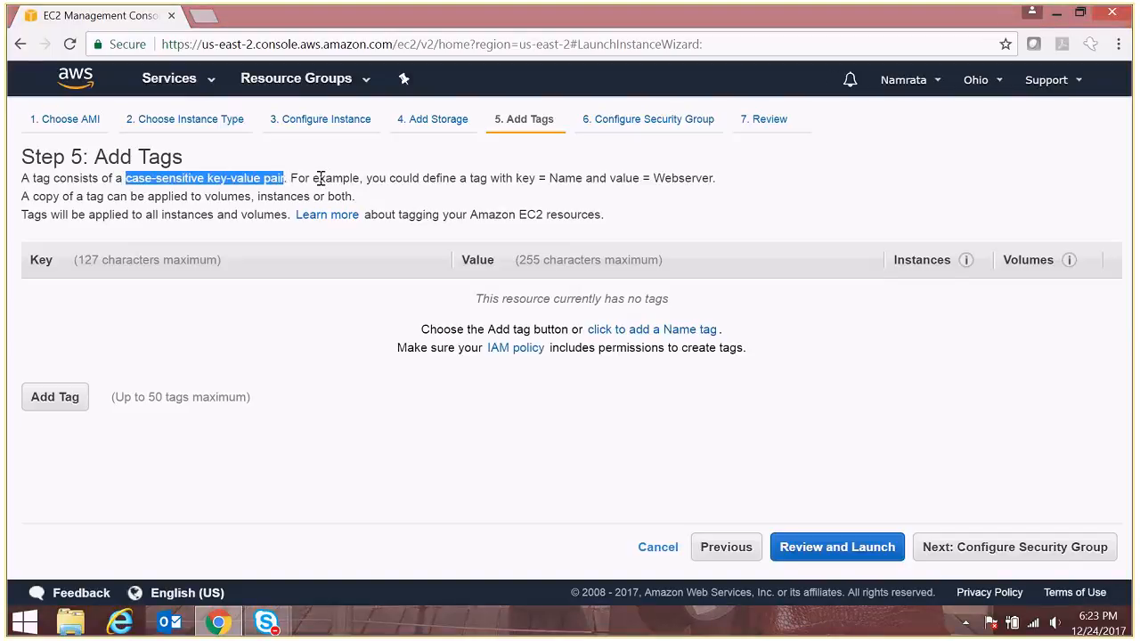
left_click(47, 400)
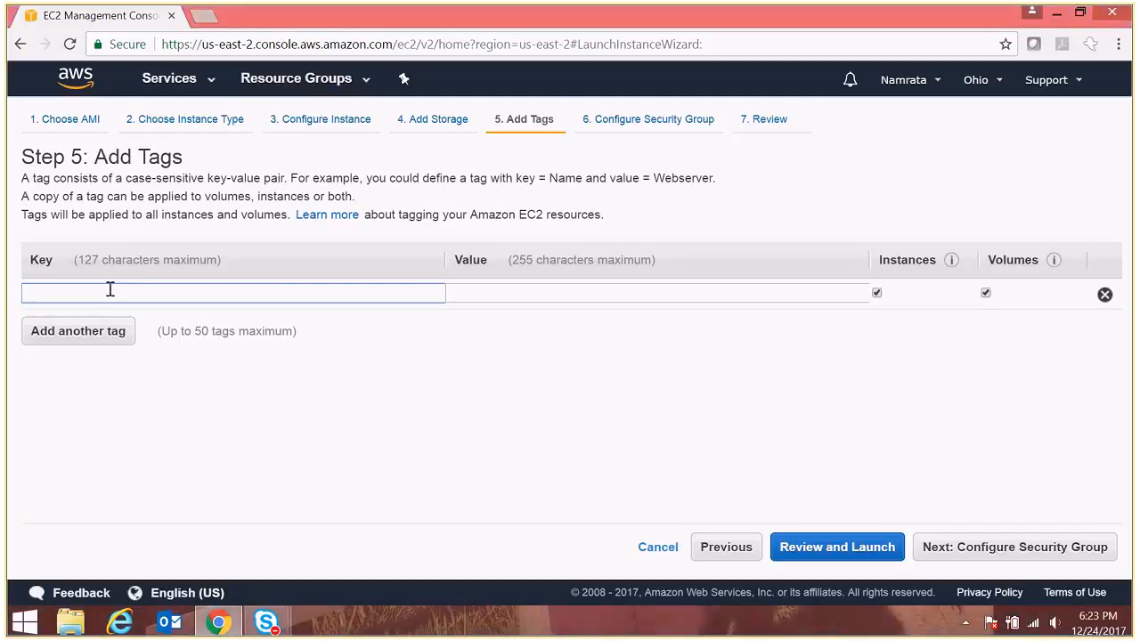
type("En")
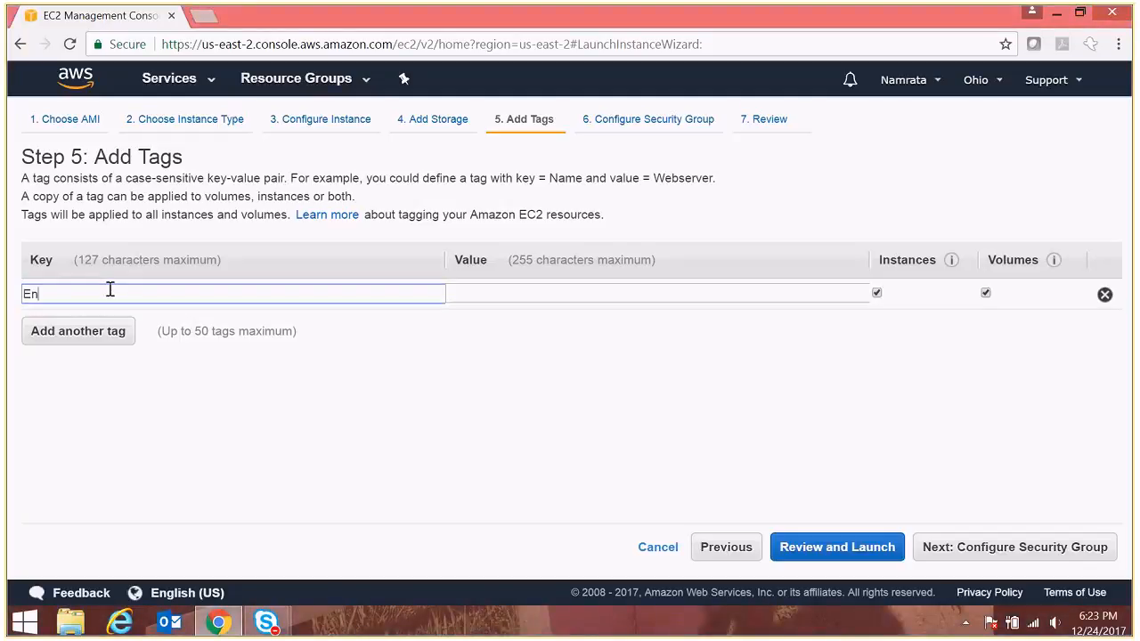
type("vinrnment")
key("Tab")
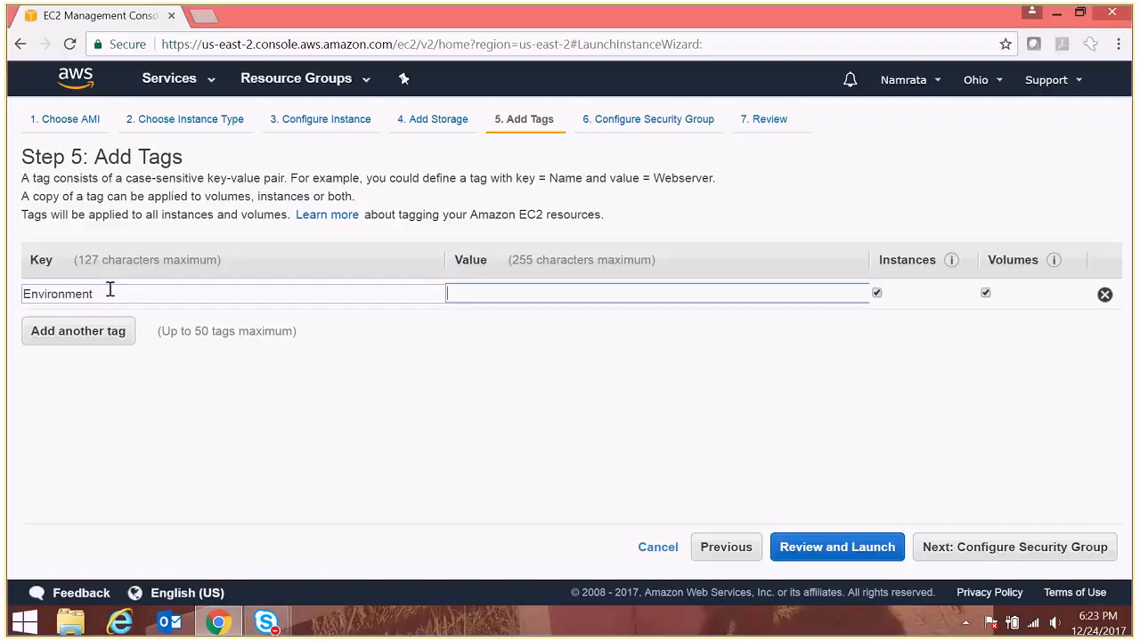
type("dev")
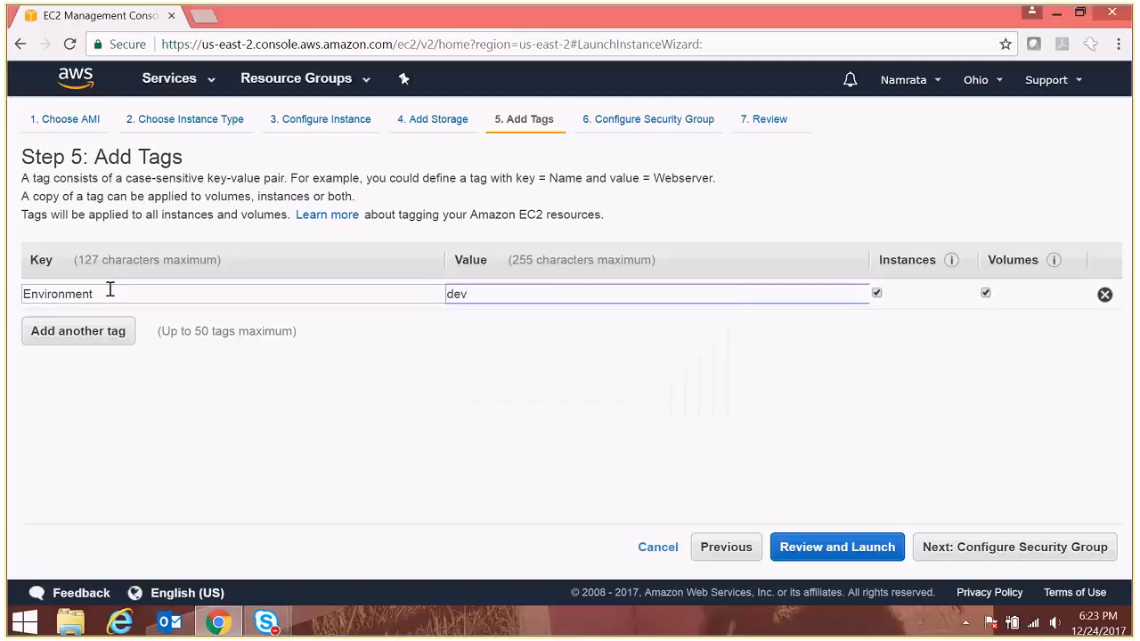
type("elopment")
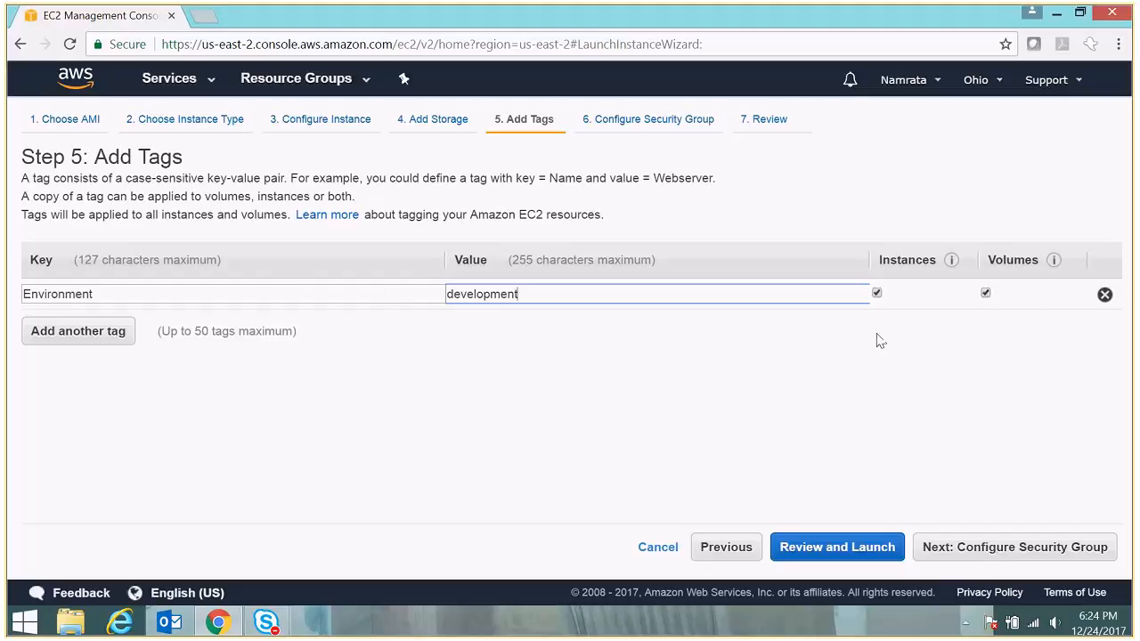
left_click(999, 556)
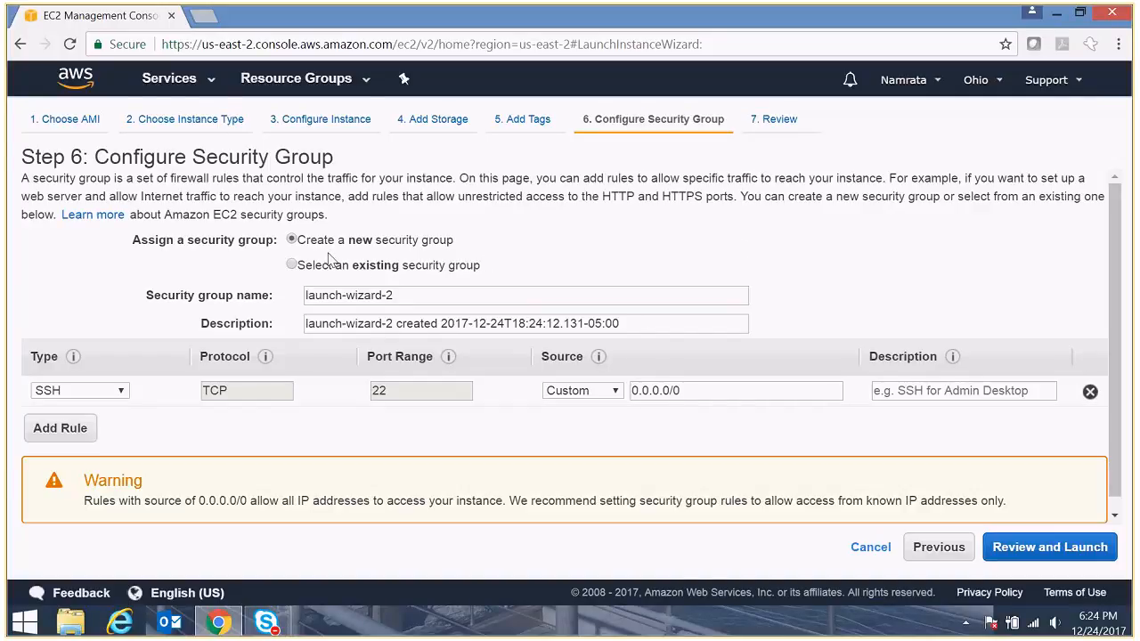
- Name the new security group sgEC2 and describe it as "security group for EC2"
triple_click(426, 294)
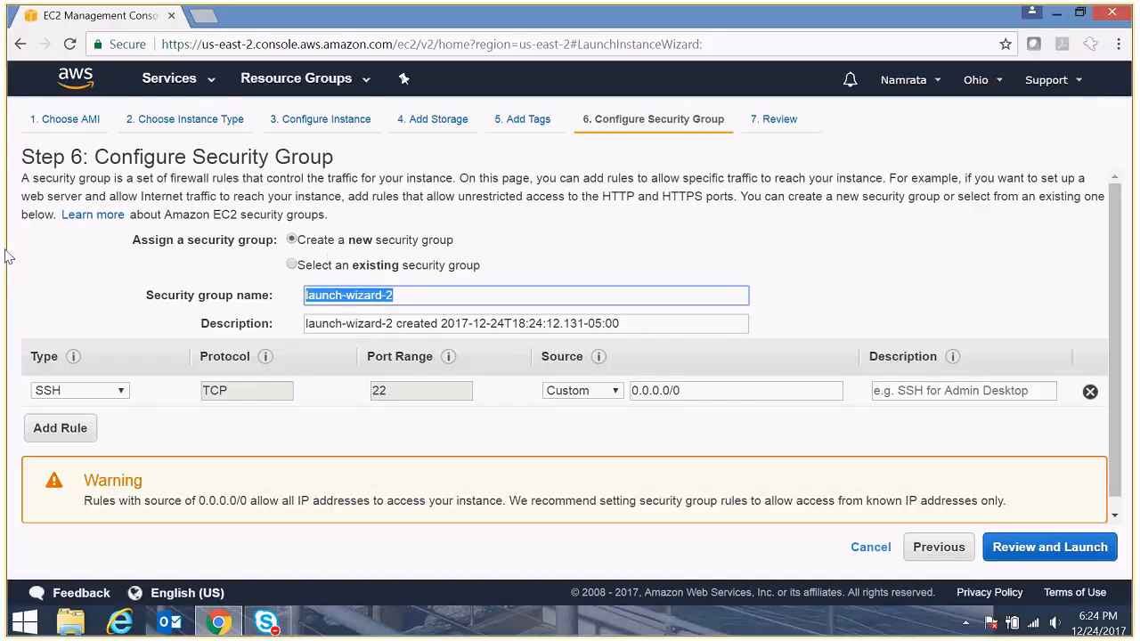
type("s")
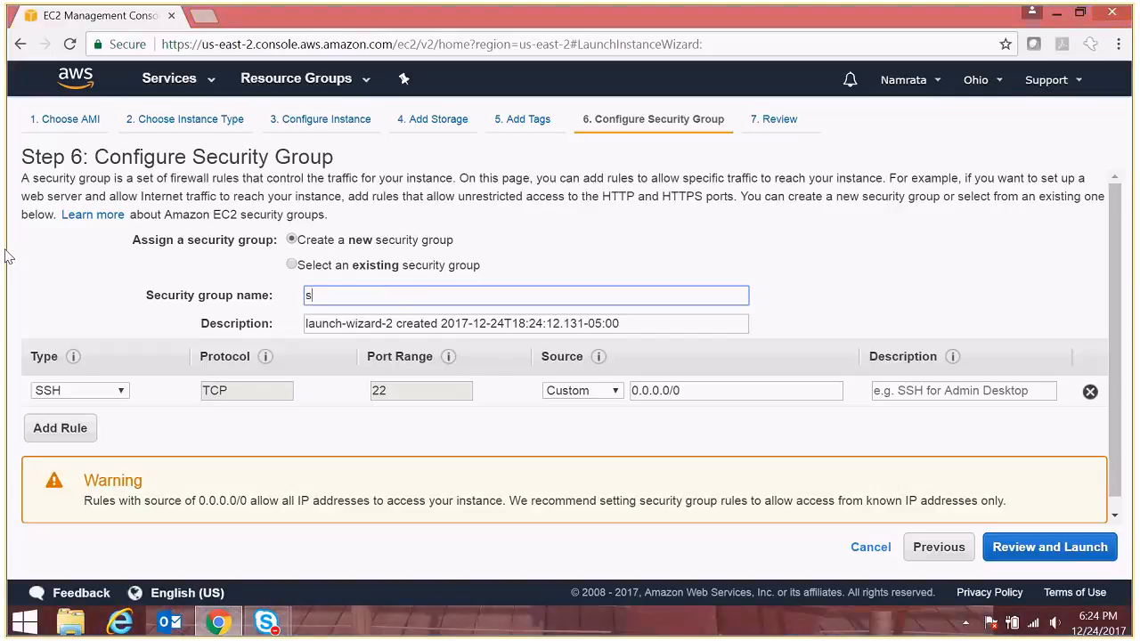
type("gEC2")
key("Tab")
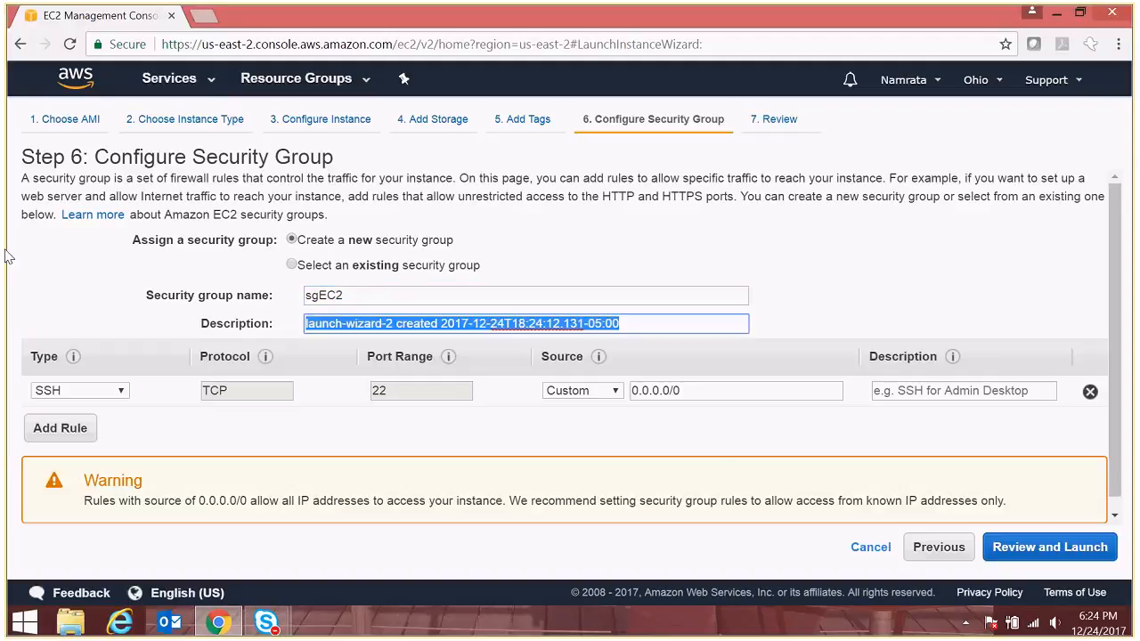
key("shift+Tab")
key("Tab")
type("secru")
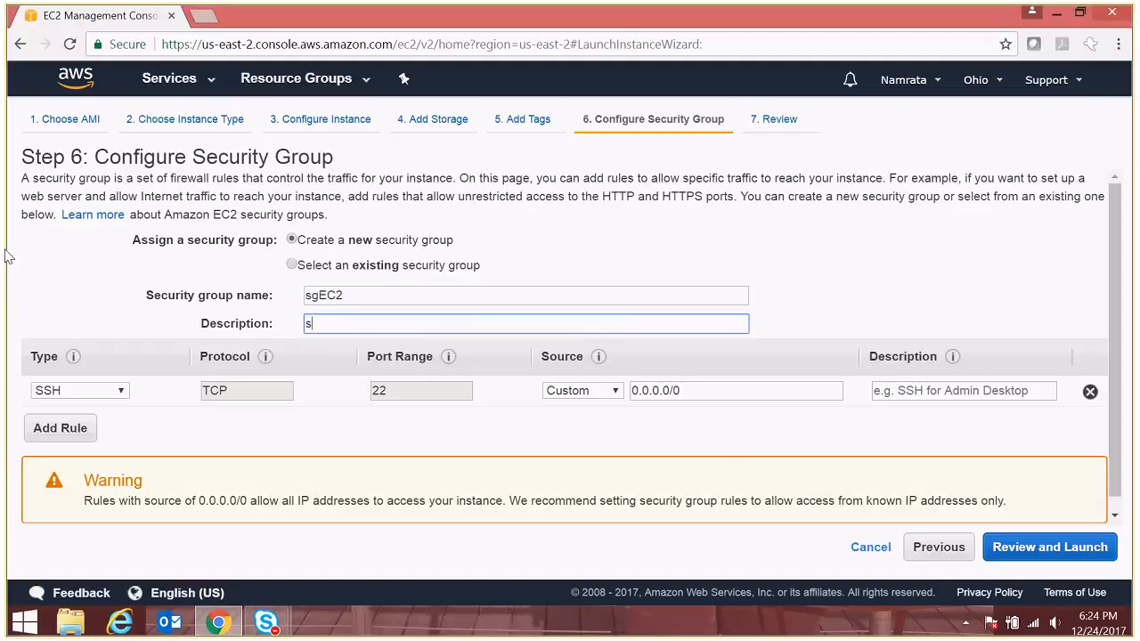
key("BackSpace")
key("BackSpace")
type("urity group for EC2")
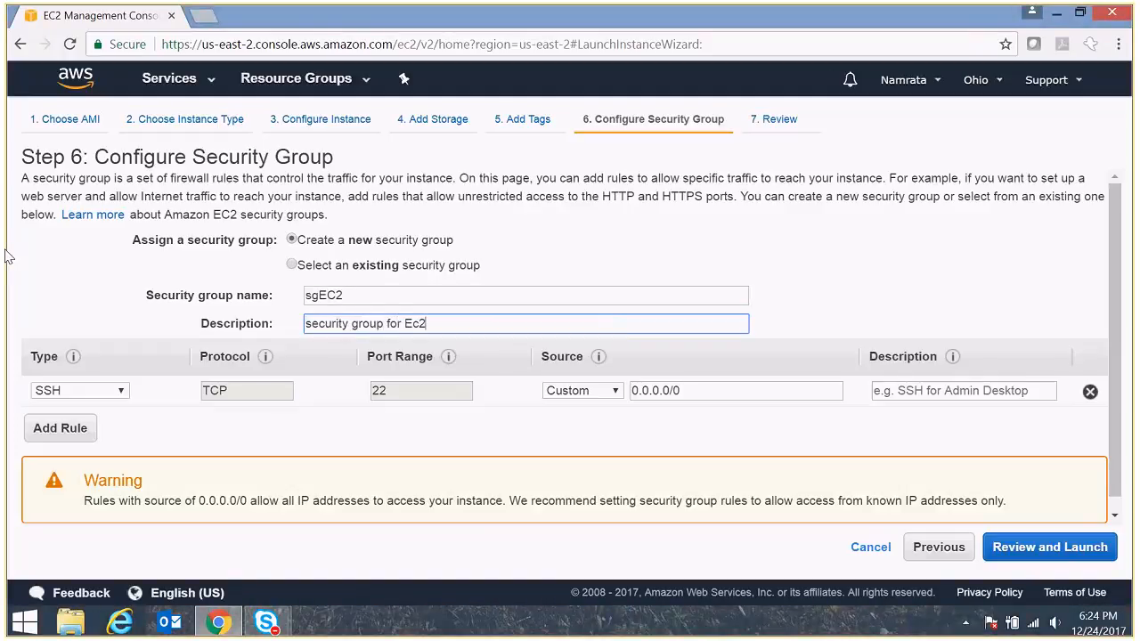
key("Tab")
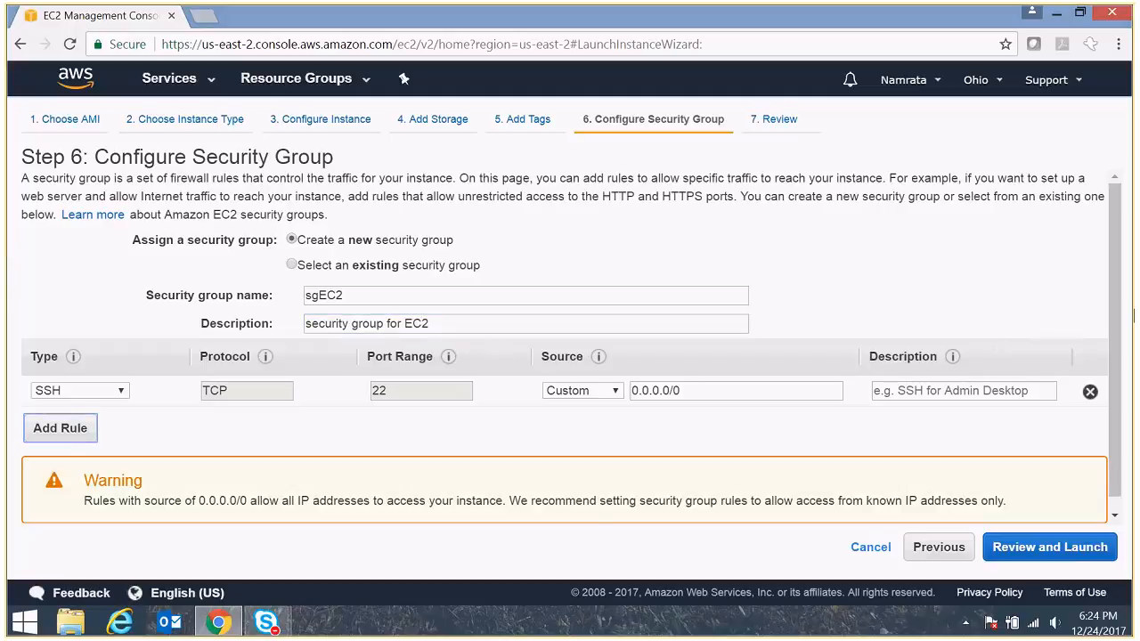
- Try Anywhere as the SSH rule's source and read the warning about open access
scroll(1120, 321, "down", 1)
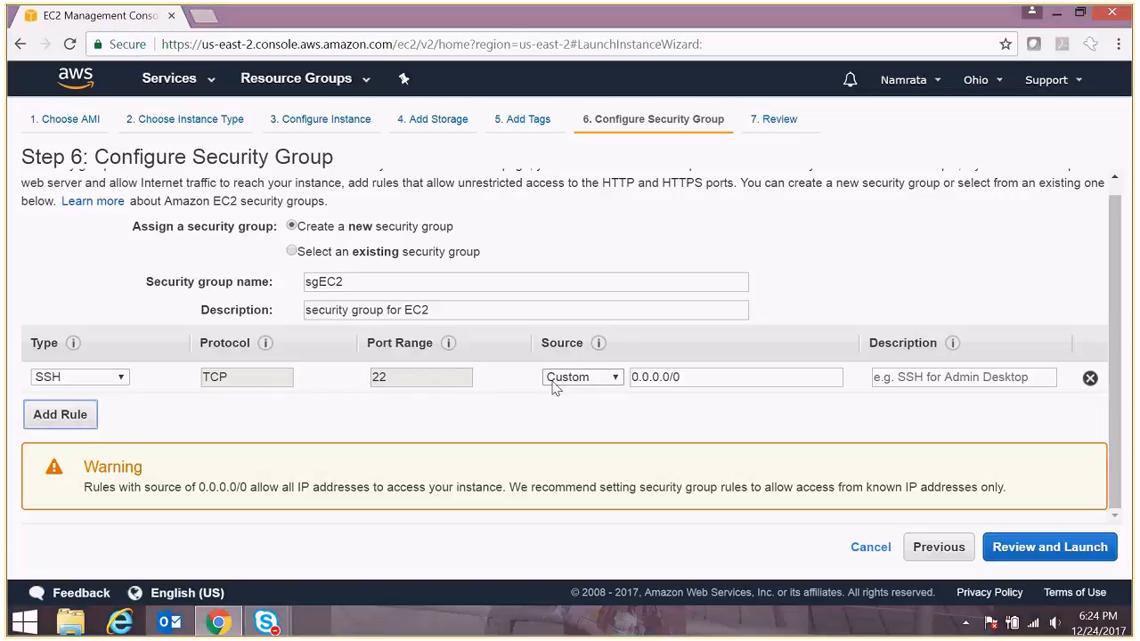
triple_click(712, 377)
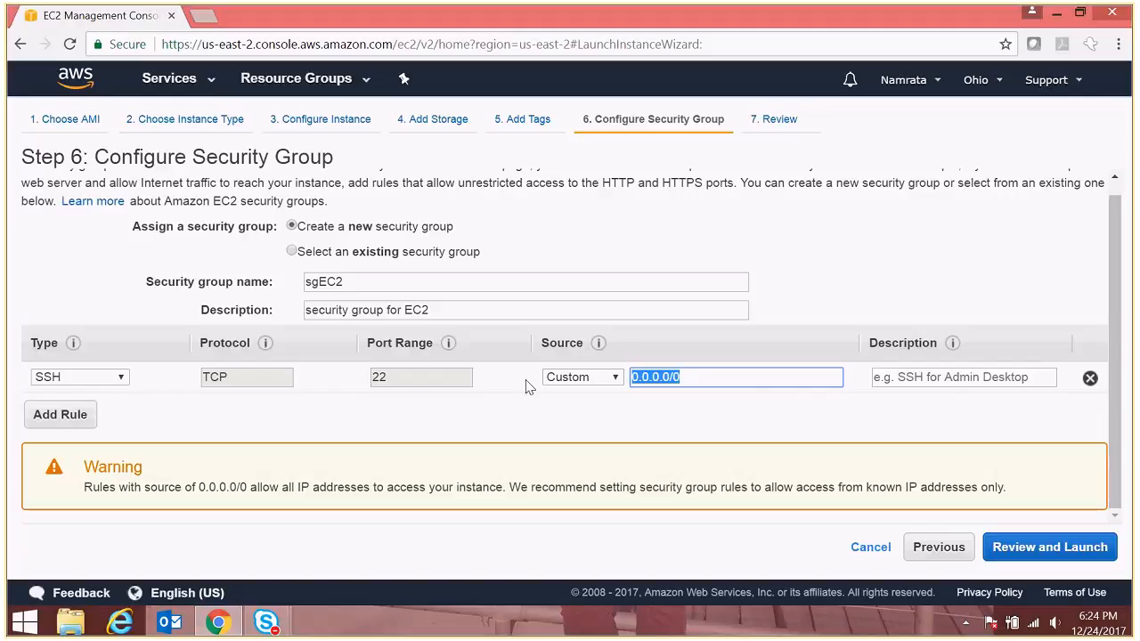
left_click(578, 379)
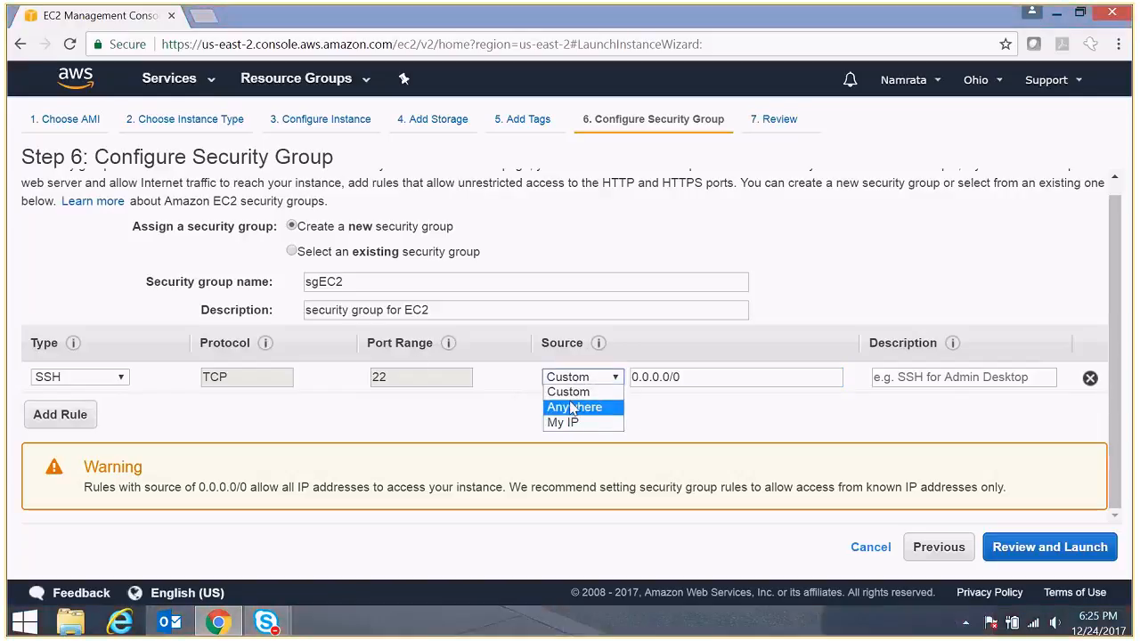
left_click(581, 408)
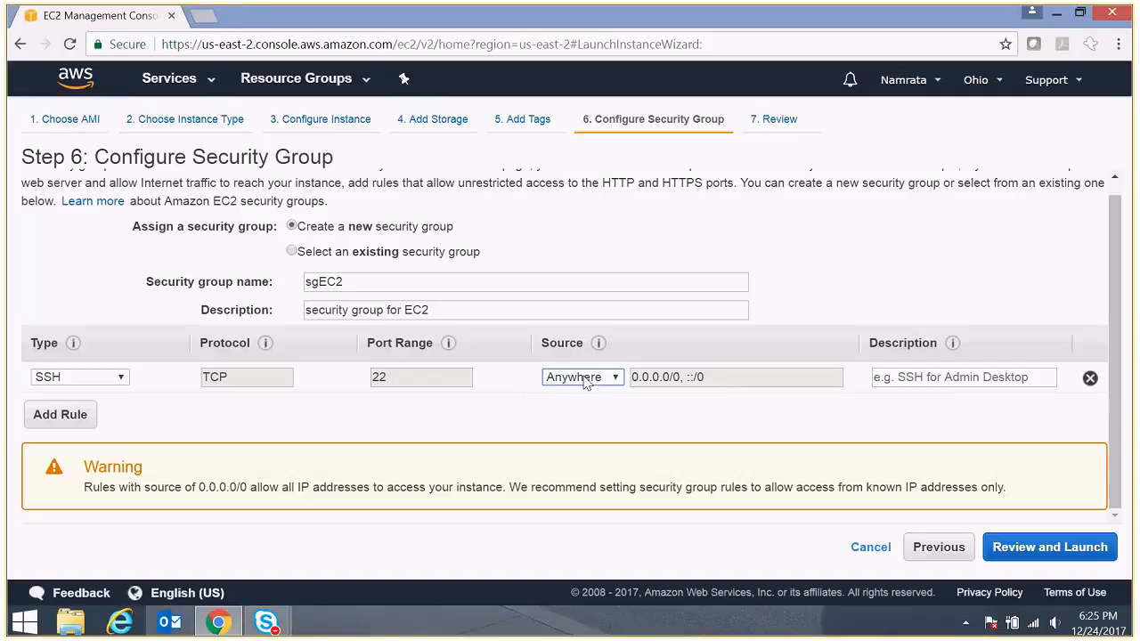
left_click(584, 378)
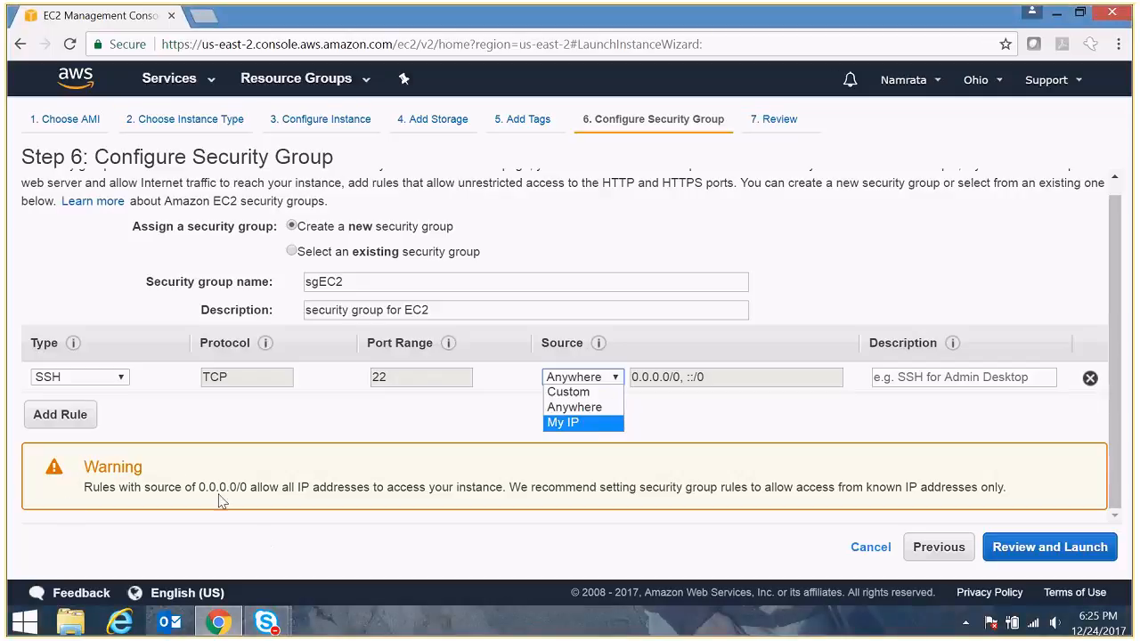
left_click_drag(200, 488, 254, 494)
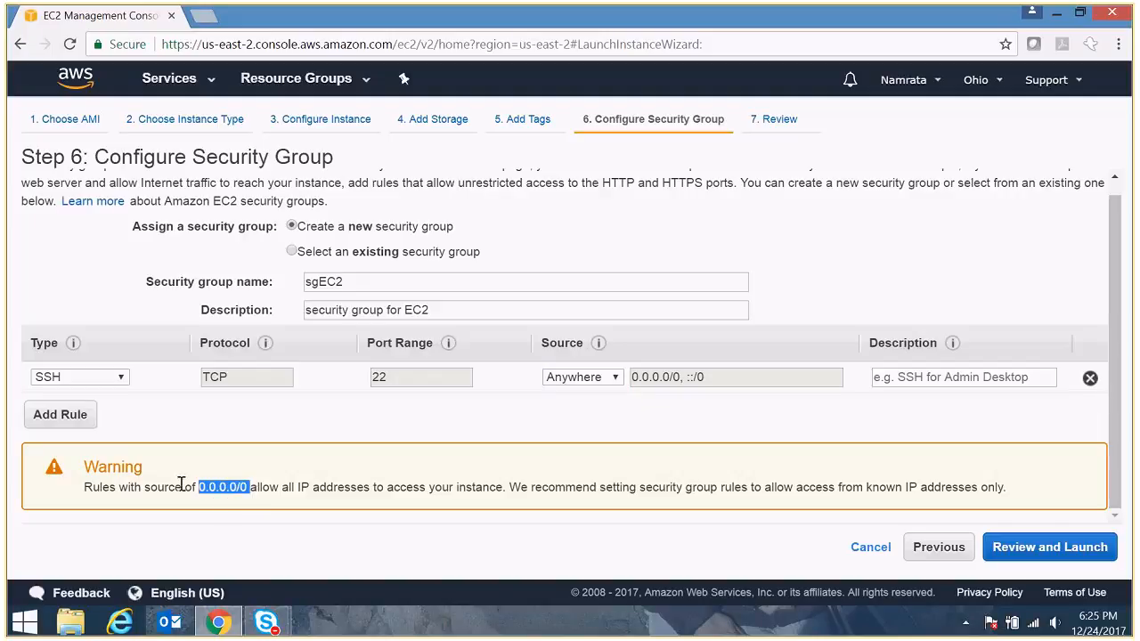
- Restrict the SSH rule's source to My IP and continue to the launch review
left_click(602, 383)
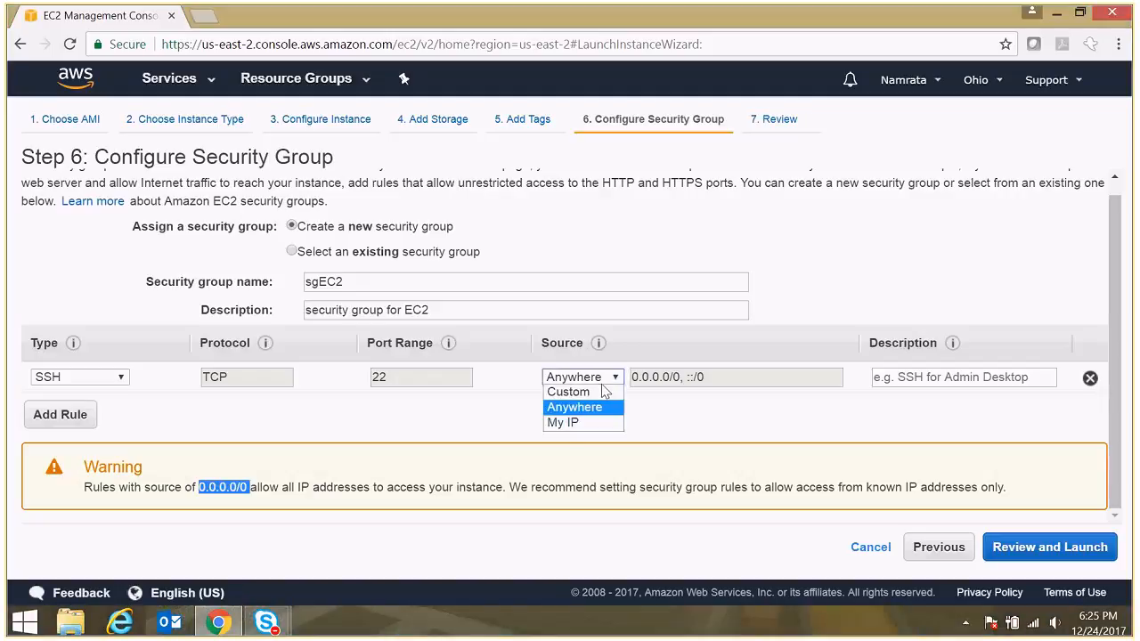
left_click(570, 423)
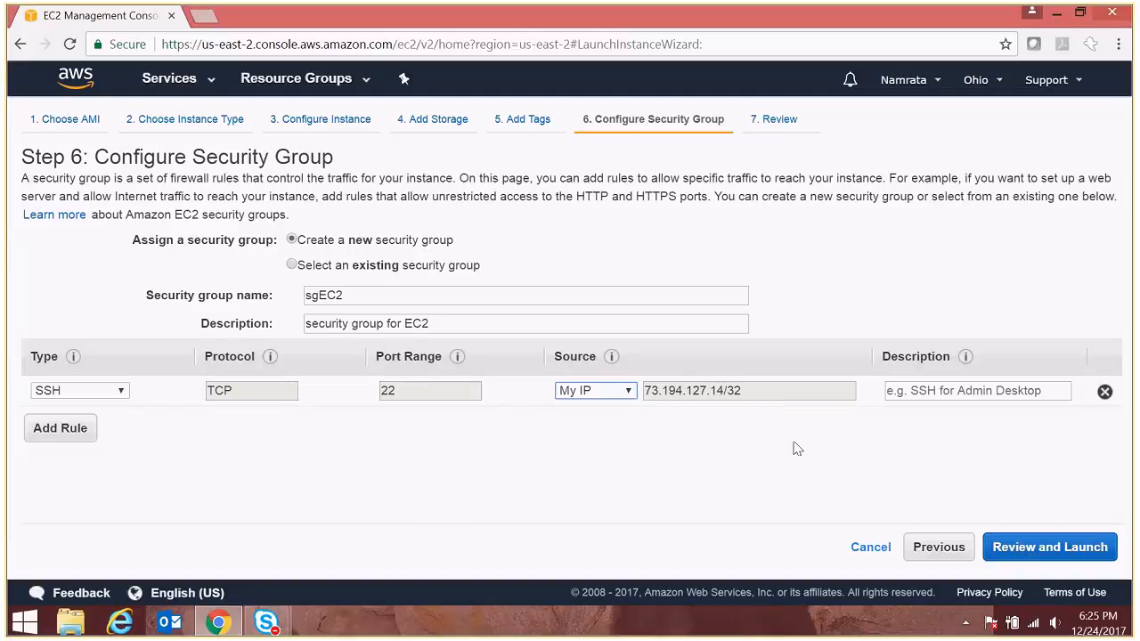
left_click(1046, 551)
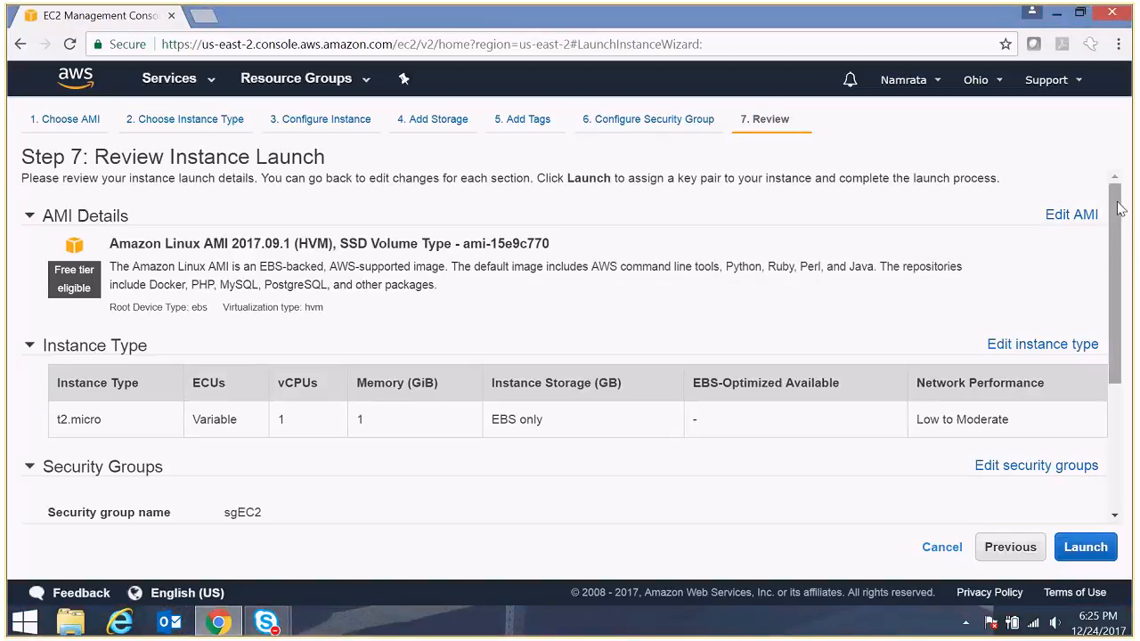
- Review the AMI, instance type, security group and expanded instance details, including the purchasing option
left_click_drag(1119, 207, 1121, 223)
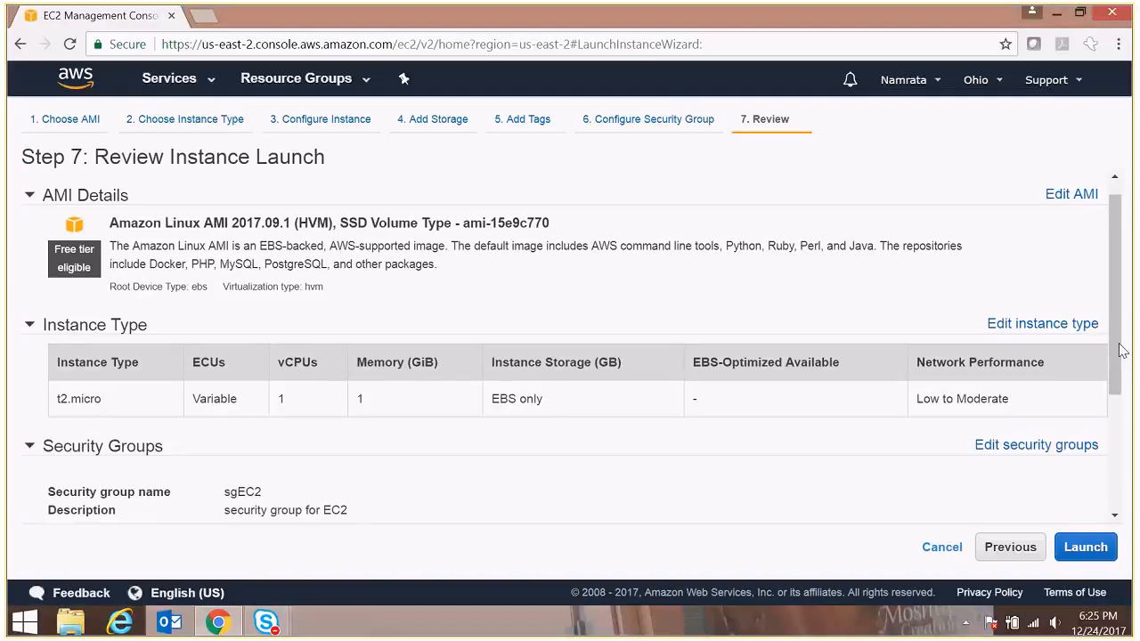
mouse_move(1129, 332)
left_mouse_down()
mouse_move(1128, 361)
mouse_move(1127, 350)
left_mouse_up()
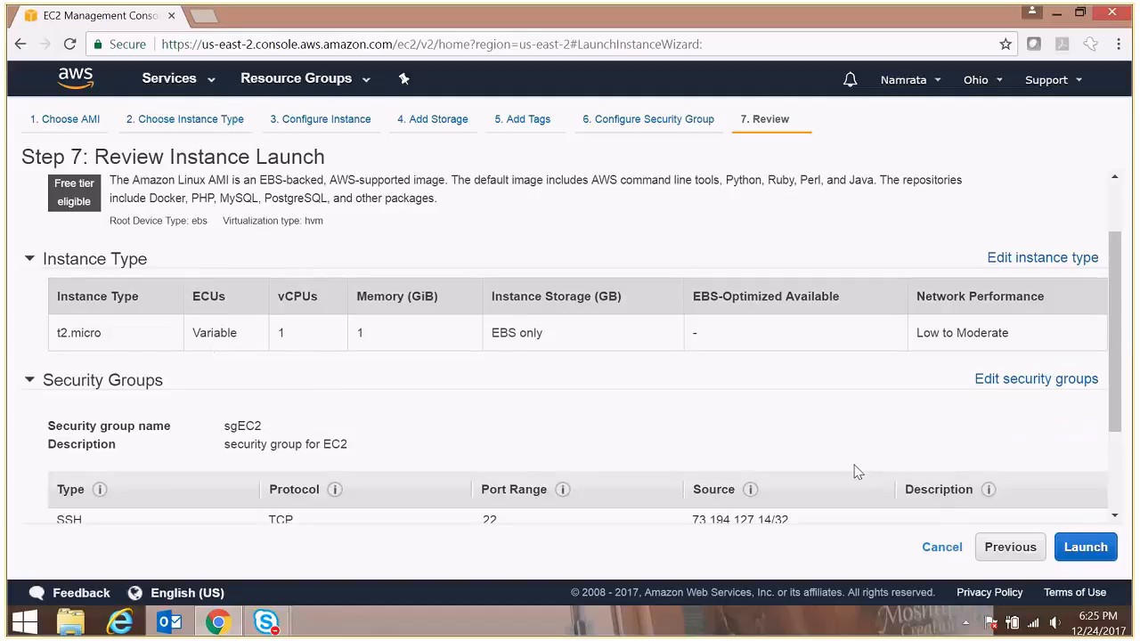
scroll(1129, 403, "down", 3)
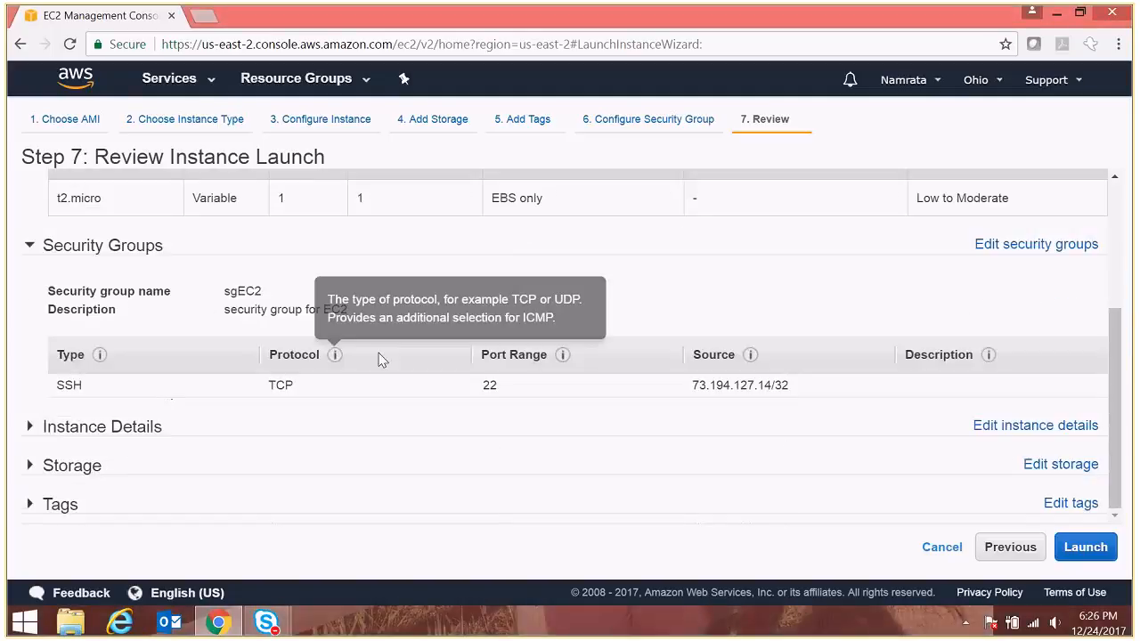
left_click(29, 429)
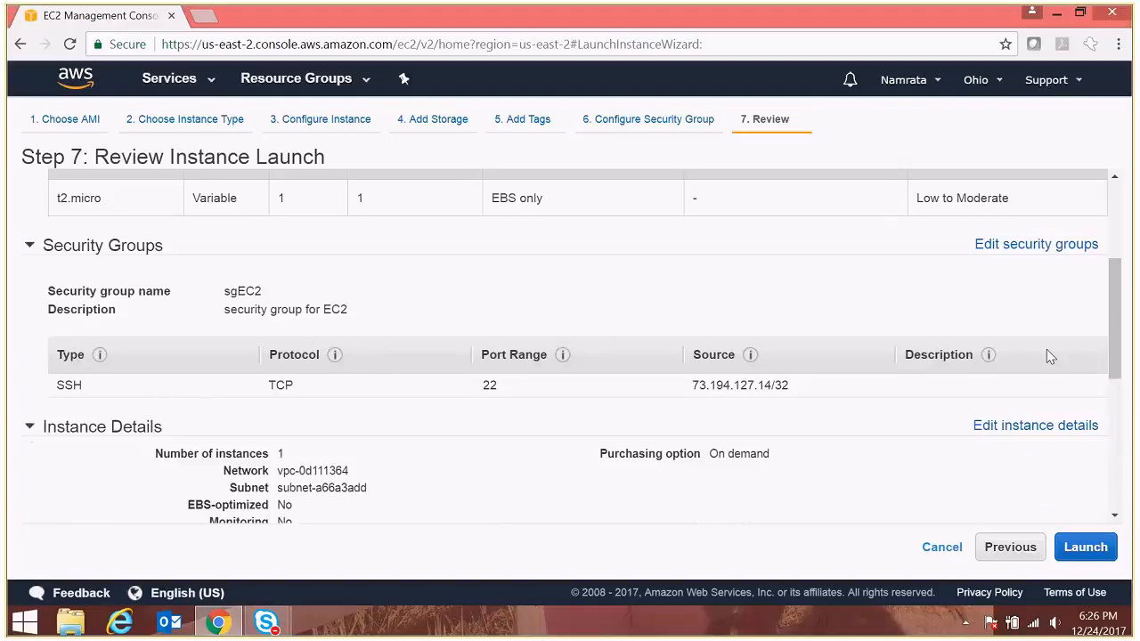
left_click_drag(1120, 334, 1133, 421)
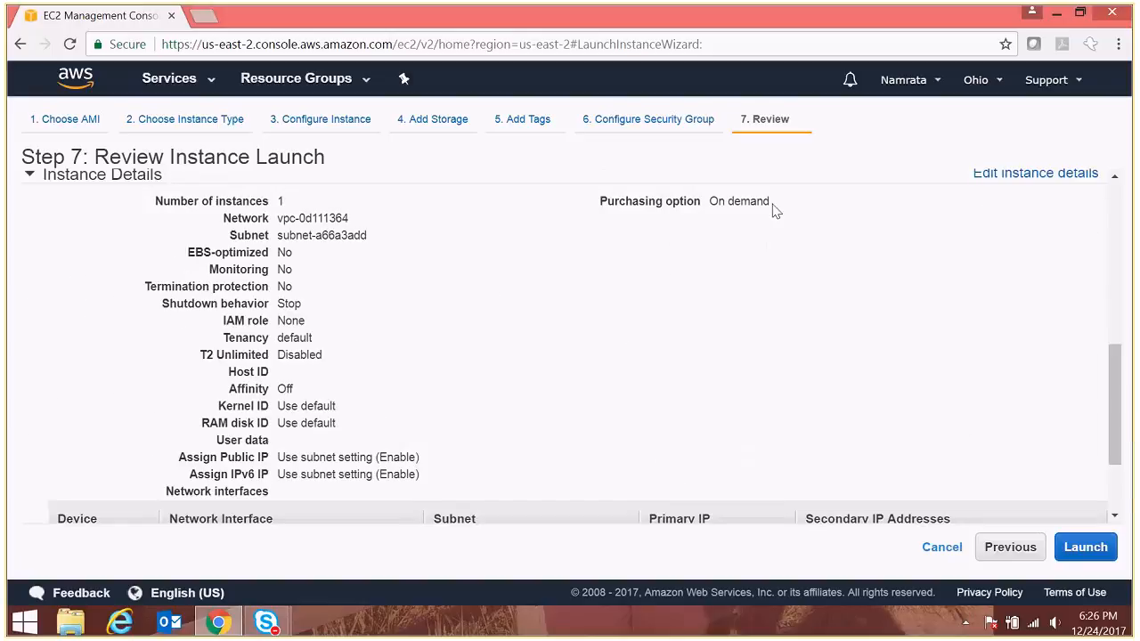
left_click_drag(774, 206, 708, 207)
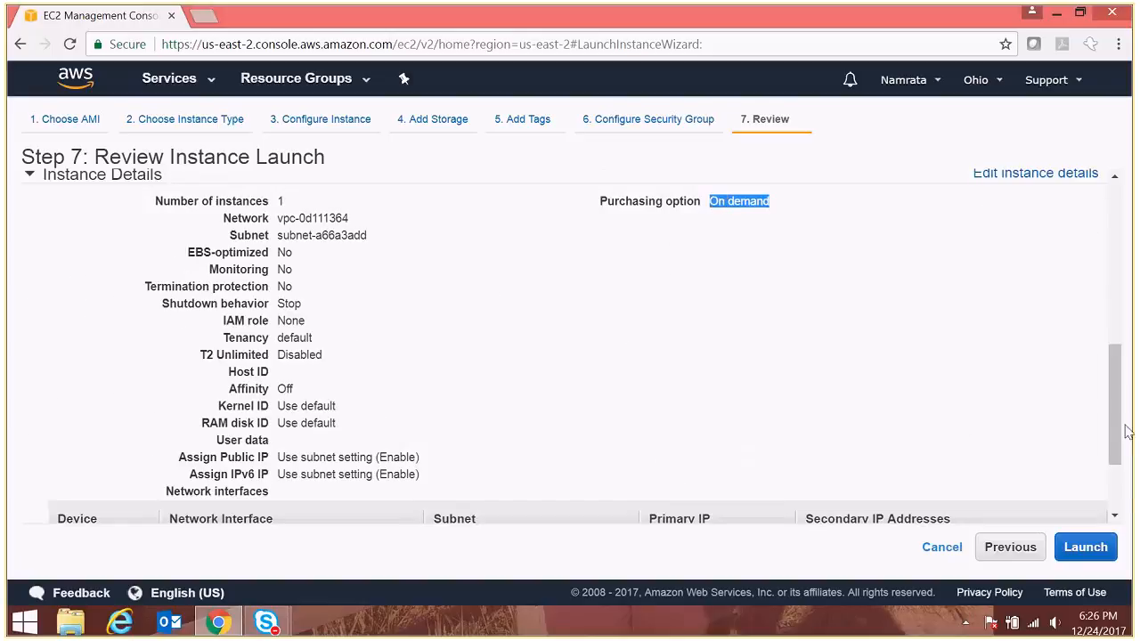
left_click_drag(1129, 441, 1131, 490)
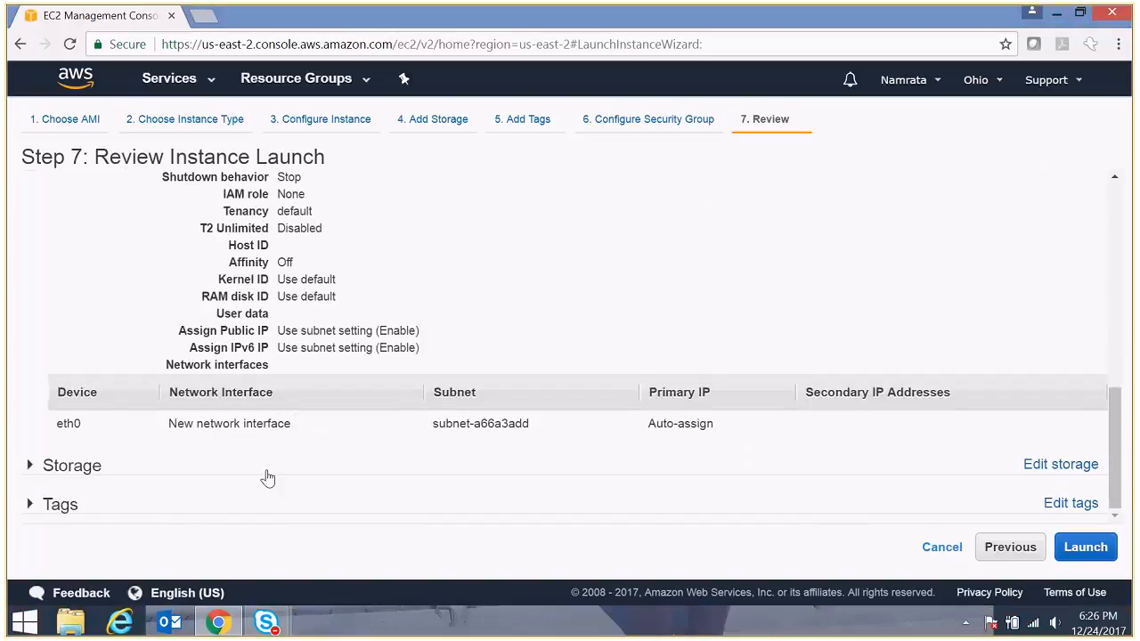
- Expand the storage and tags sections and check the root volume's size, its Delete on Termination setting and the tag
left_click(30, 465)
left_click_drag(1122, 433, 1127, 476)
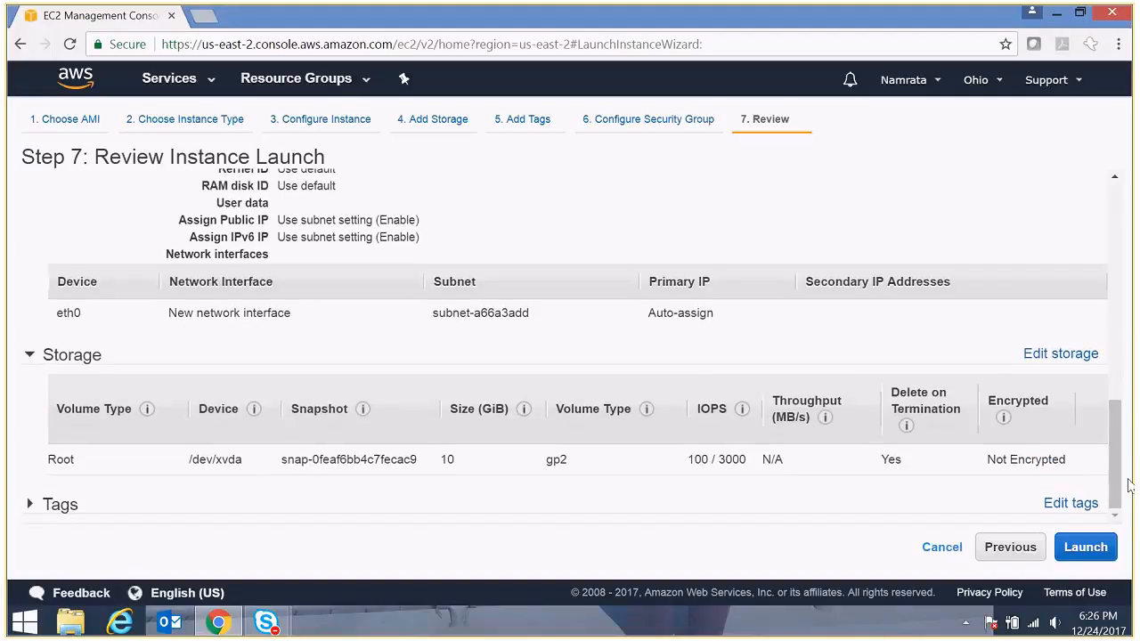
left_click_drag(50, 458, 96, 471)
double_click(447, 458)
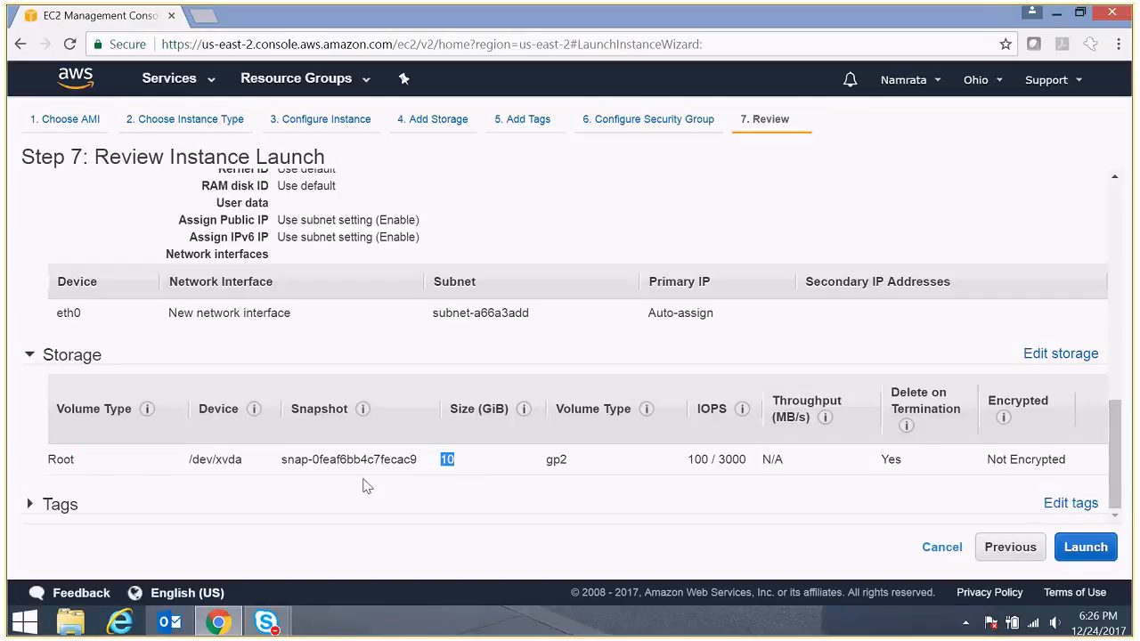
double_click(891, 460)
left_click(24, 504)
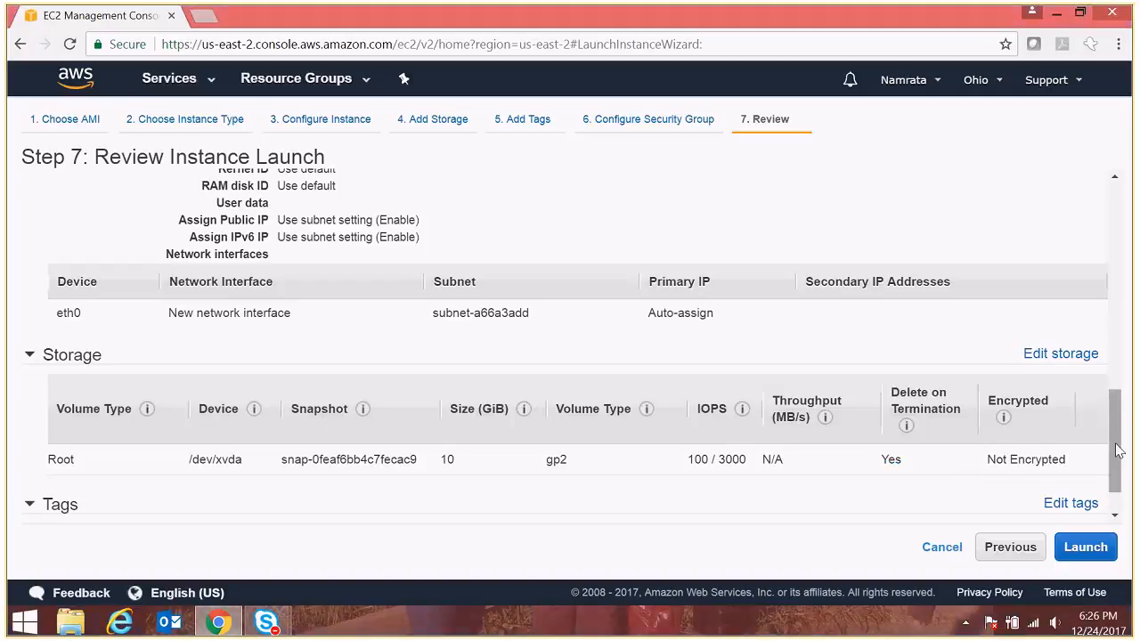
scroll(1118, 454, "down", 1)
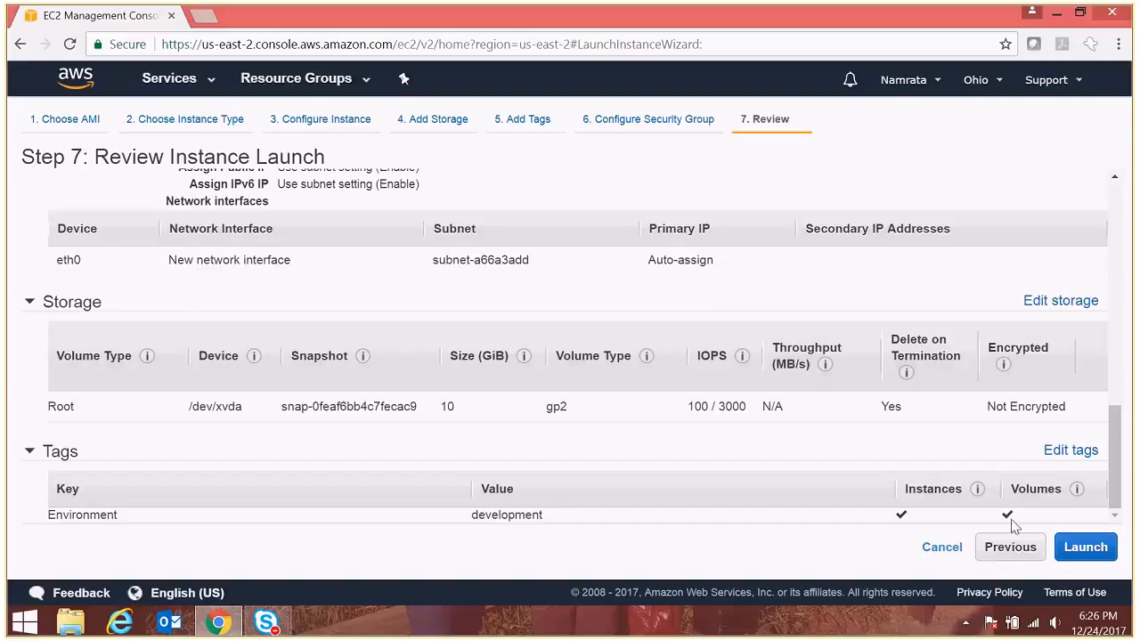
- Create a new key pair named EC2demo, download its private key file and launch the instance with it
left_click(1088, 550)
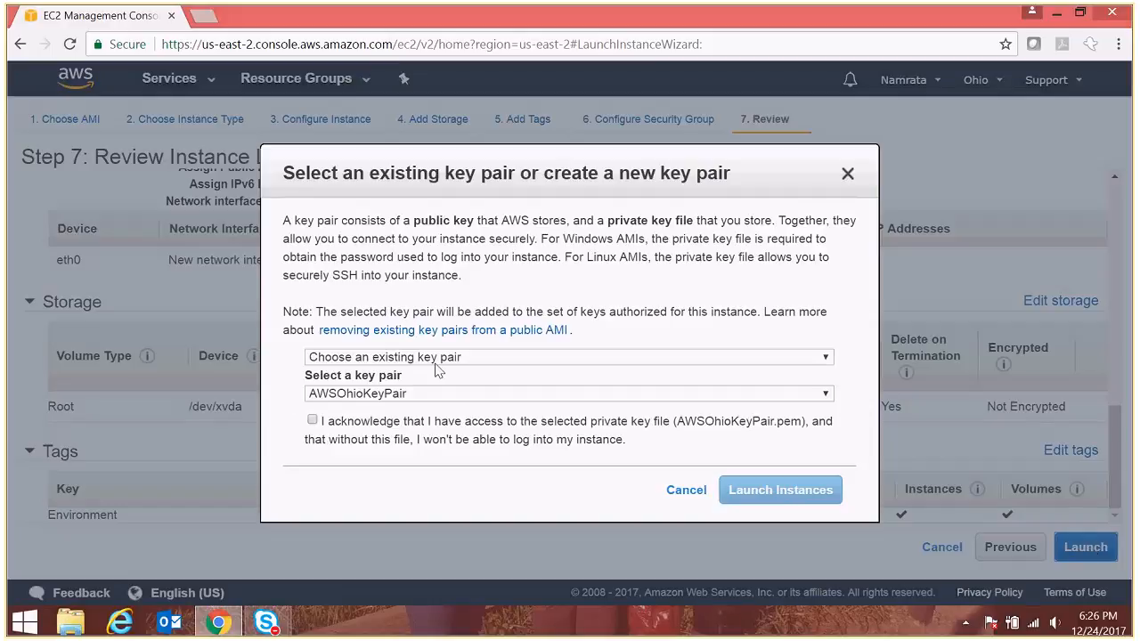
left_click(506, 359)
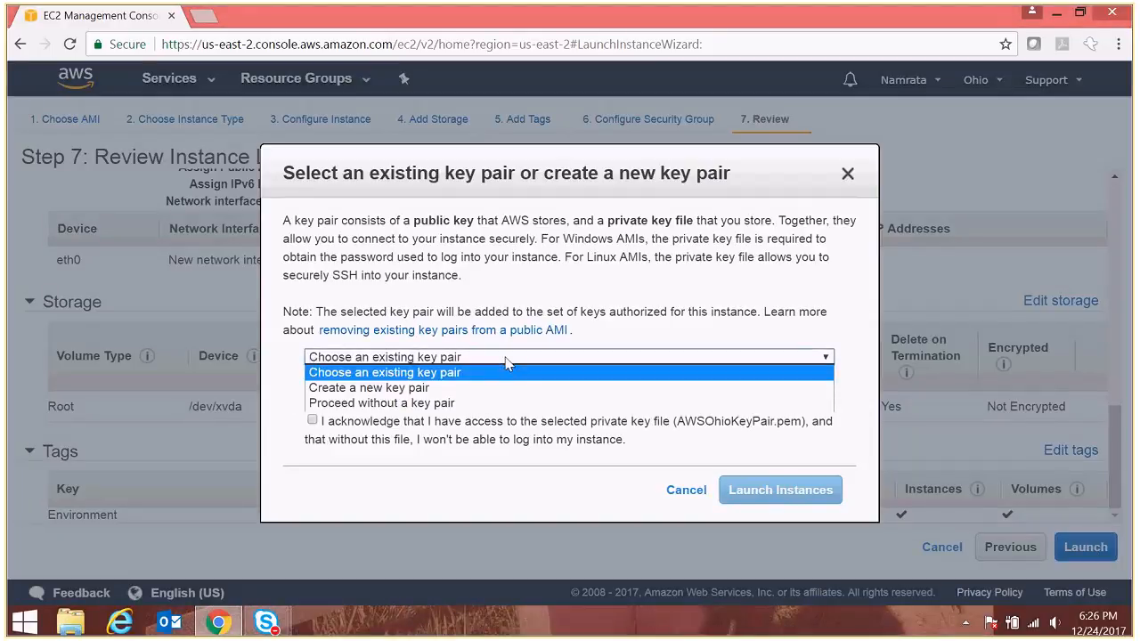
left_click(501, 388)
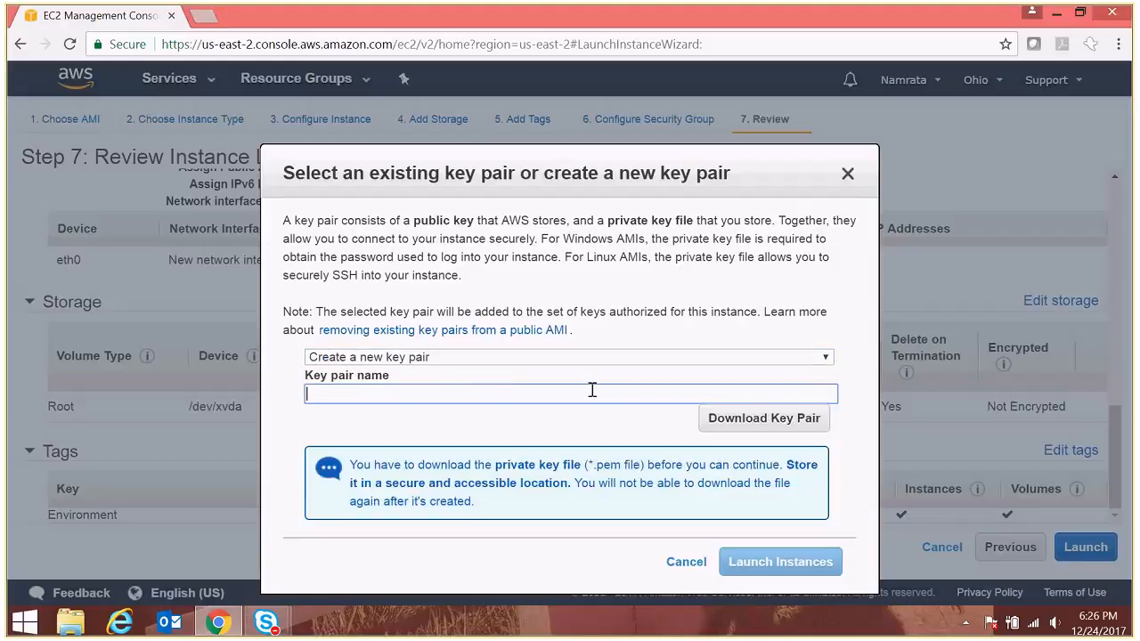
type("EC2demo")
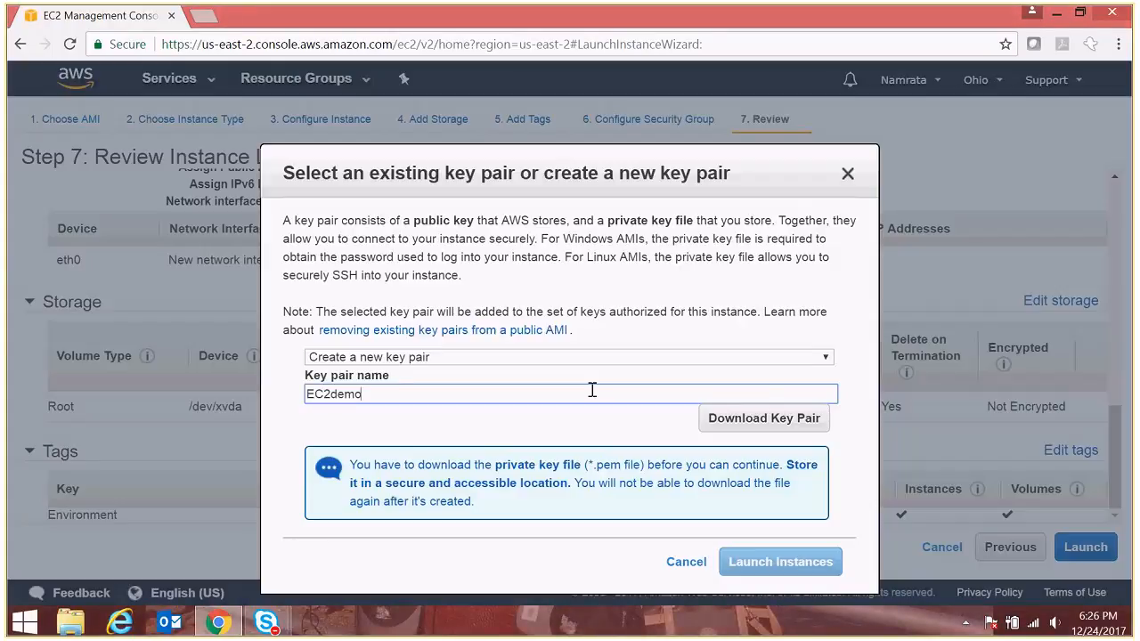
left_click(750, 419)
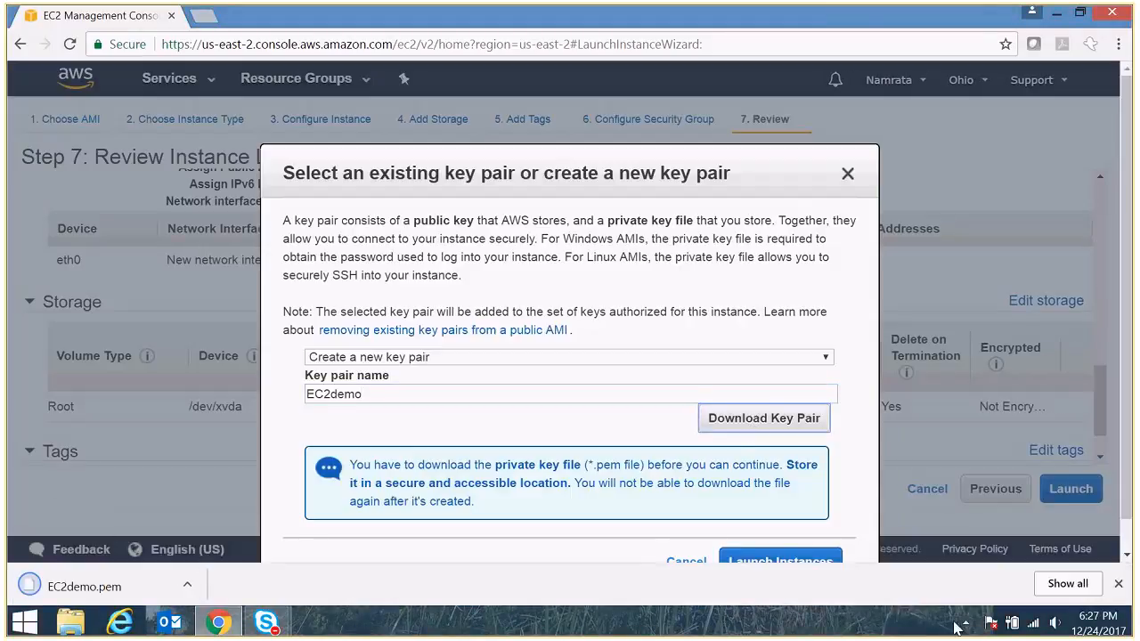
left_click_drag(1130, 411, 1134, 473)
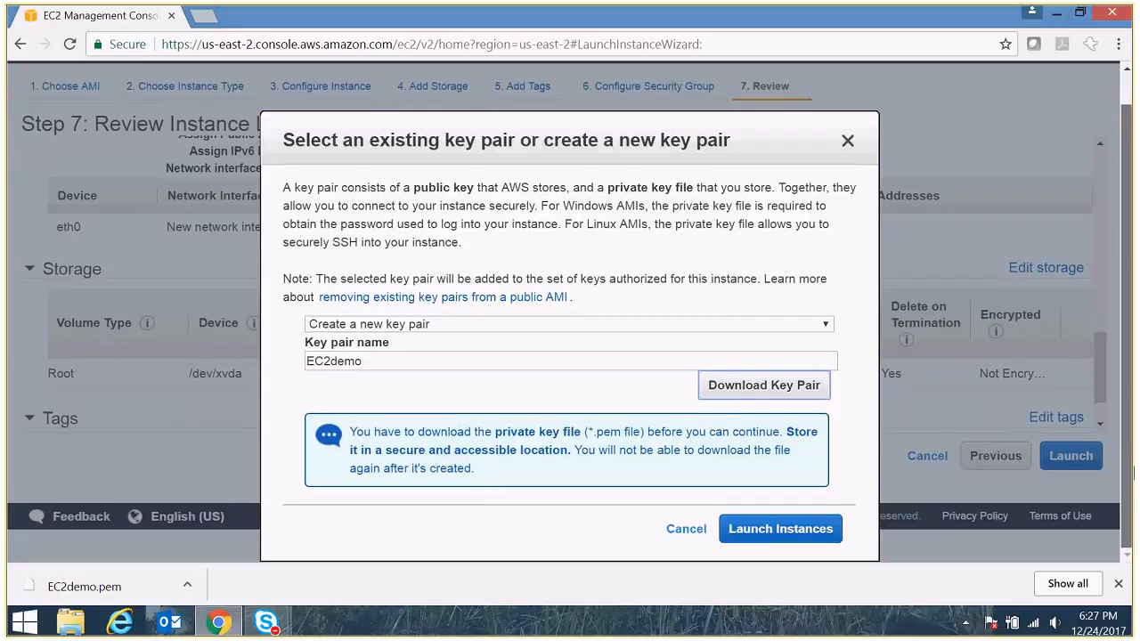
left_click(781, 529)
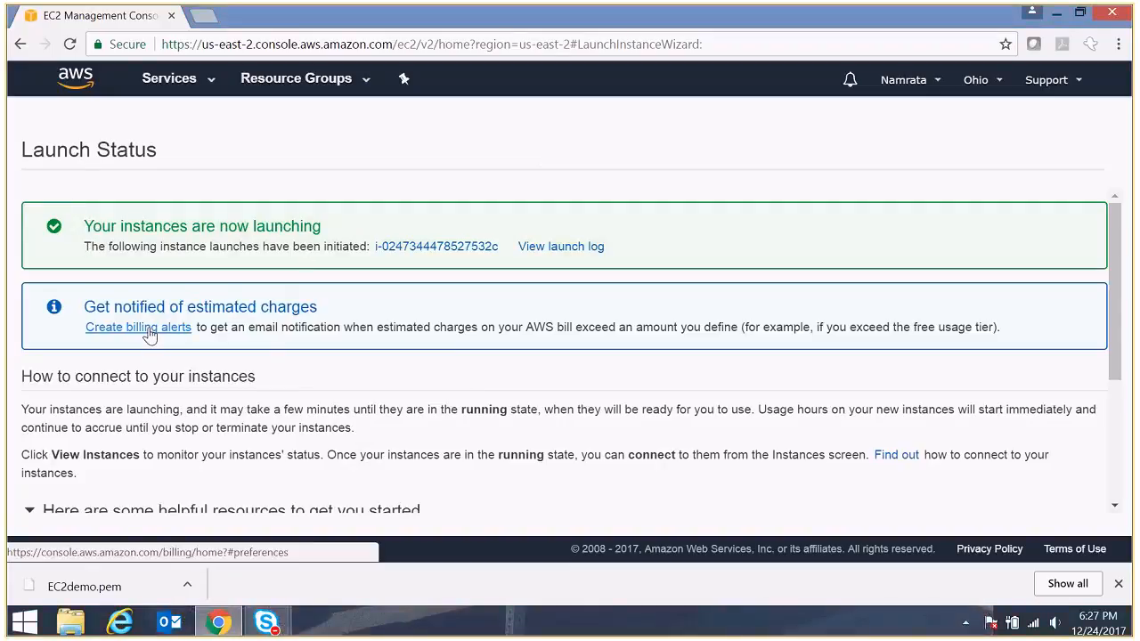
- Read the launch status page's notes on billing alerts, connecting to the instance and helpful resources
left_click_drag(87, 302, 322, 305)
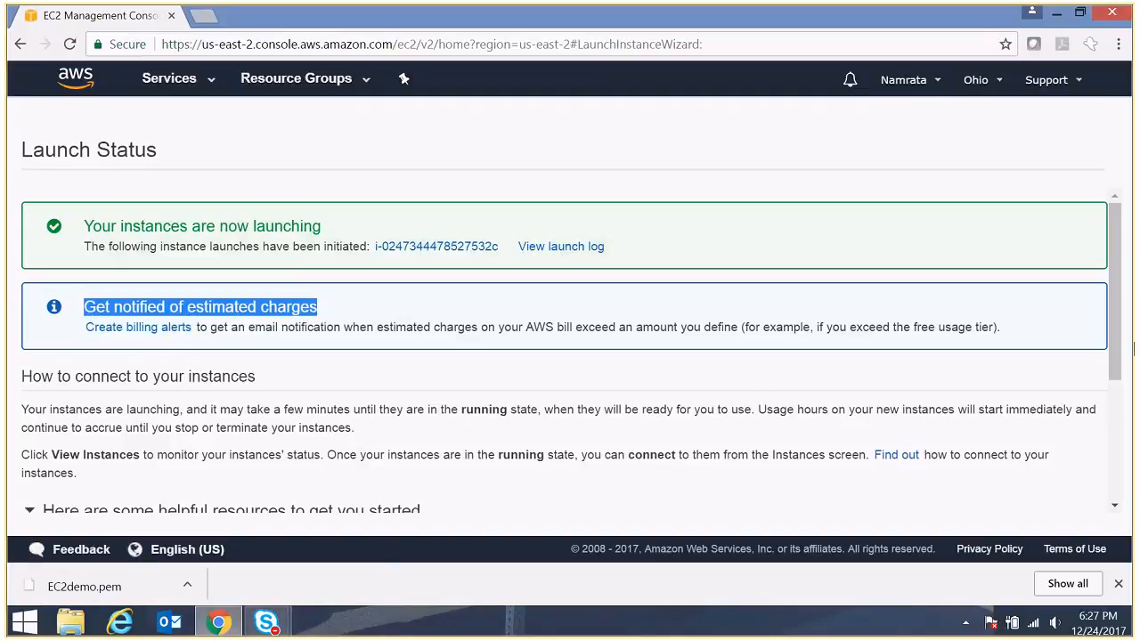
scroll(849, 274, "down", 1)
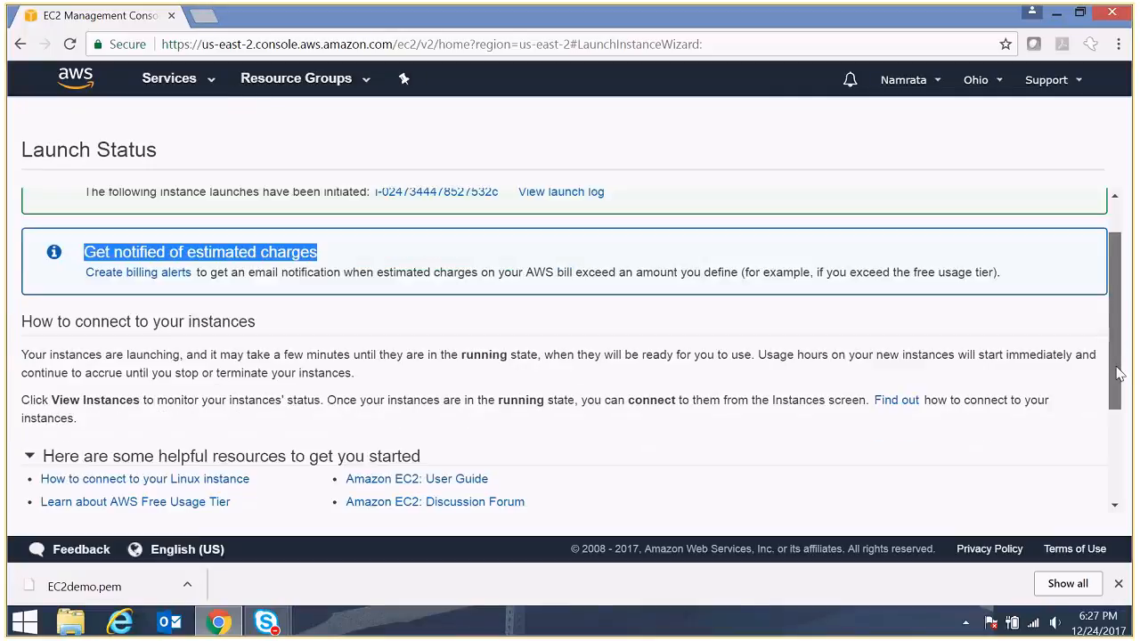
left_click_drag(816, 275, 1008, 286)
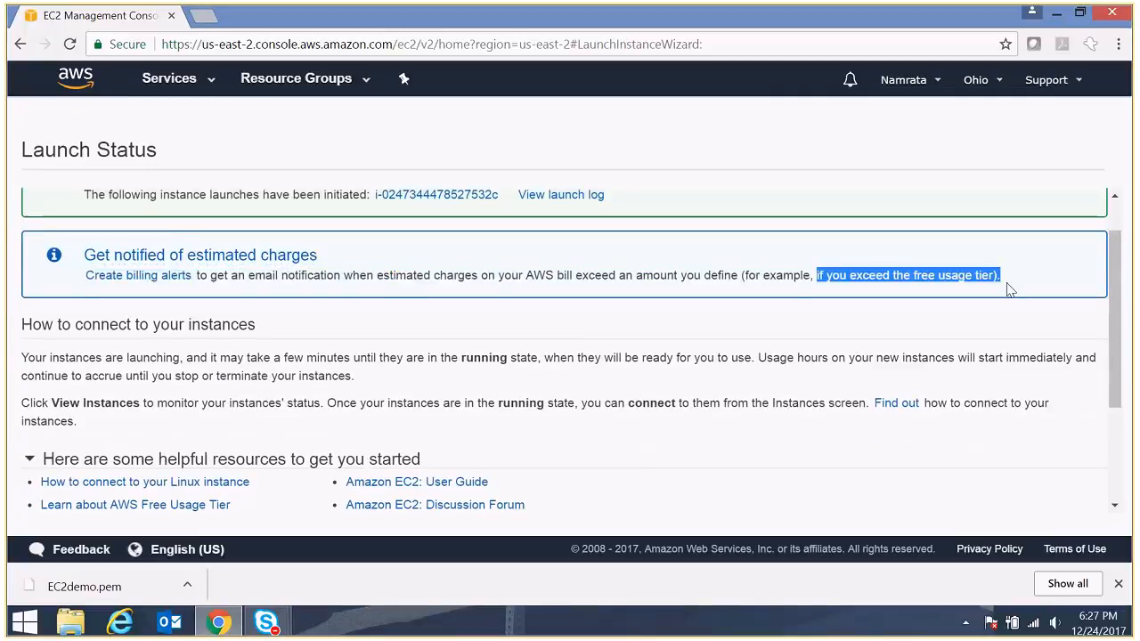
scroll(1129, 384, "down", 1)
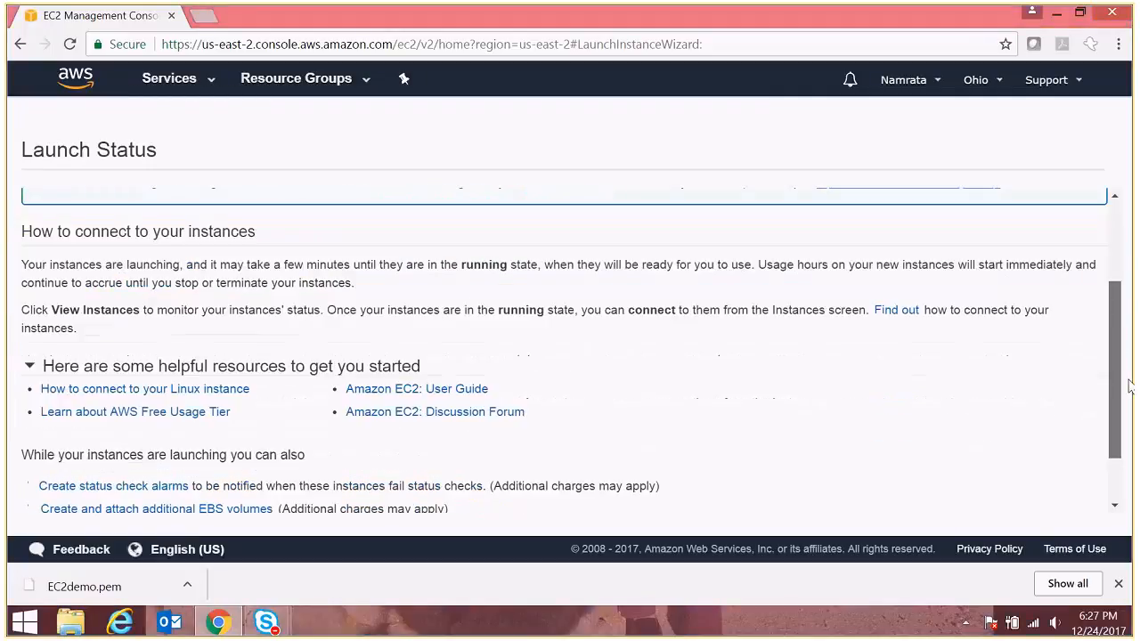
scroll(1130, 385, "down", 1)
scroll(1129, 338, "up", 3)
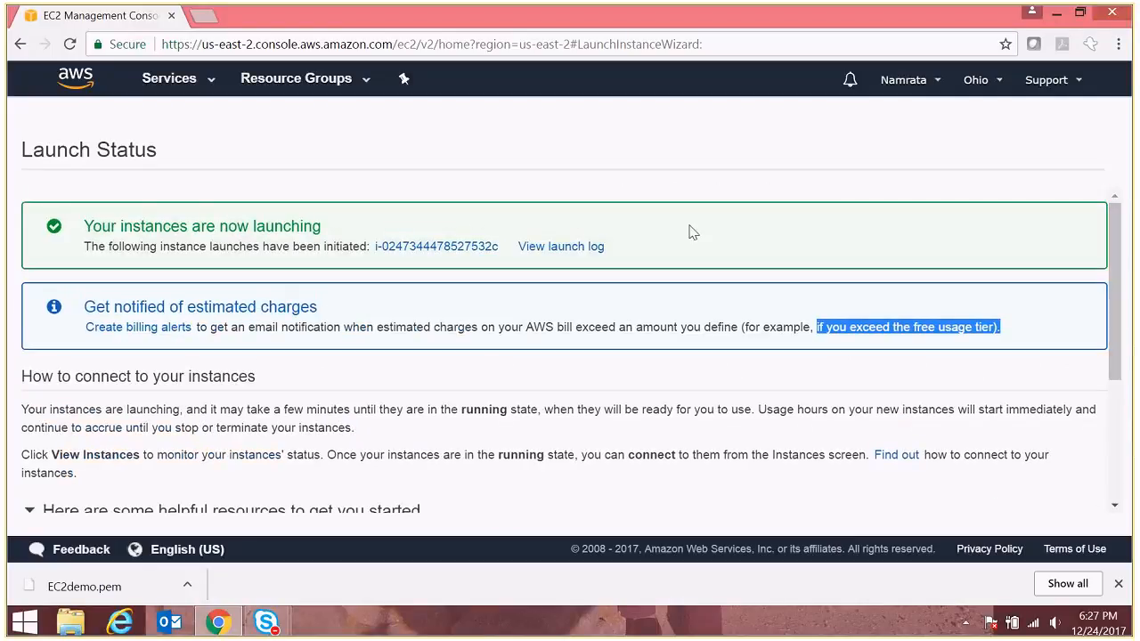
- Check the launch log and open the newly launched instance in the instances list
left_click(556, 247)
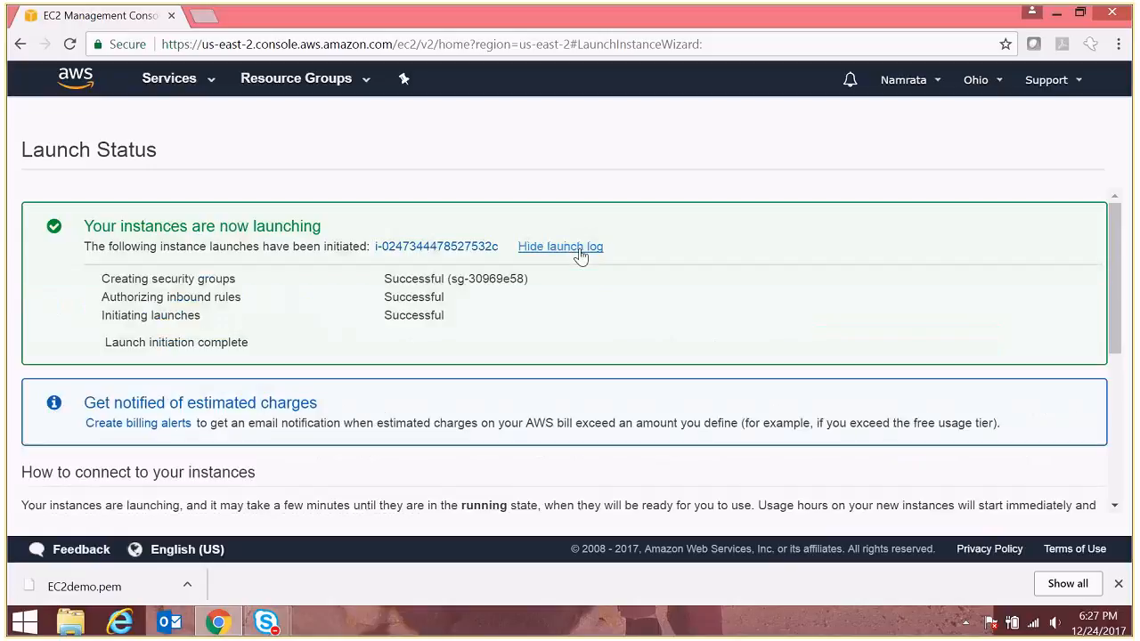
left_click(519, 250)
left_click(474, 248)
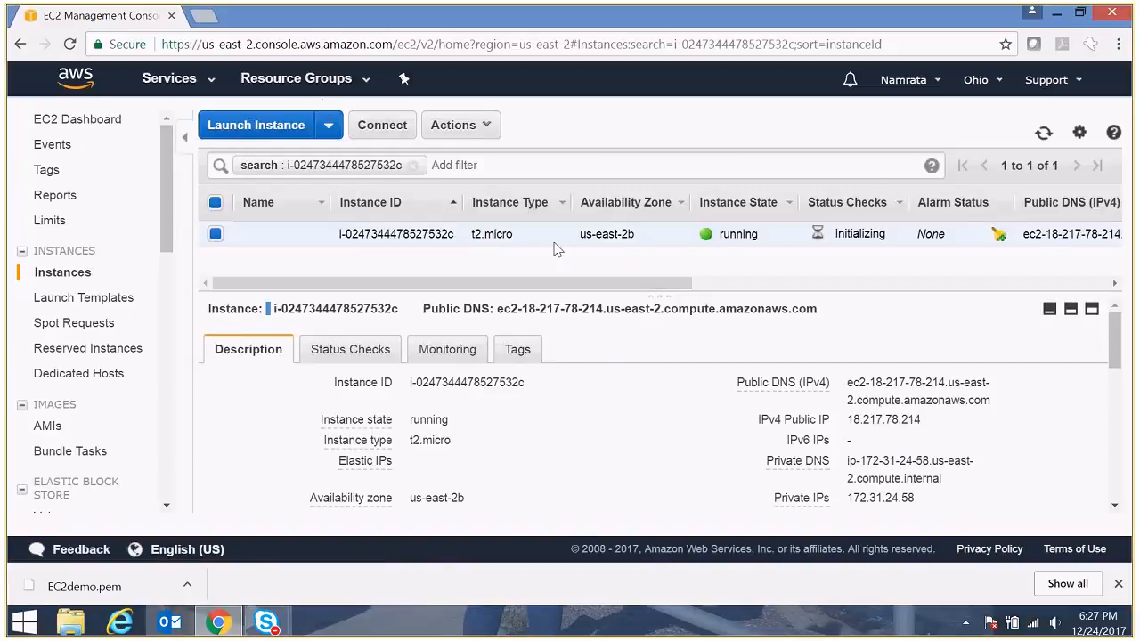
- Name the new instance with the owner's first name in the possessive, followed by "EC2 instance"
left_click(313, 235)
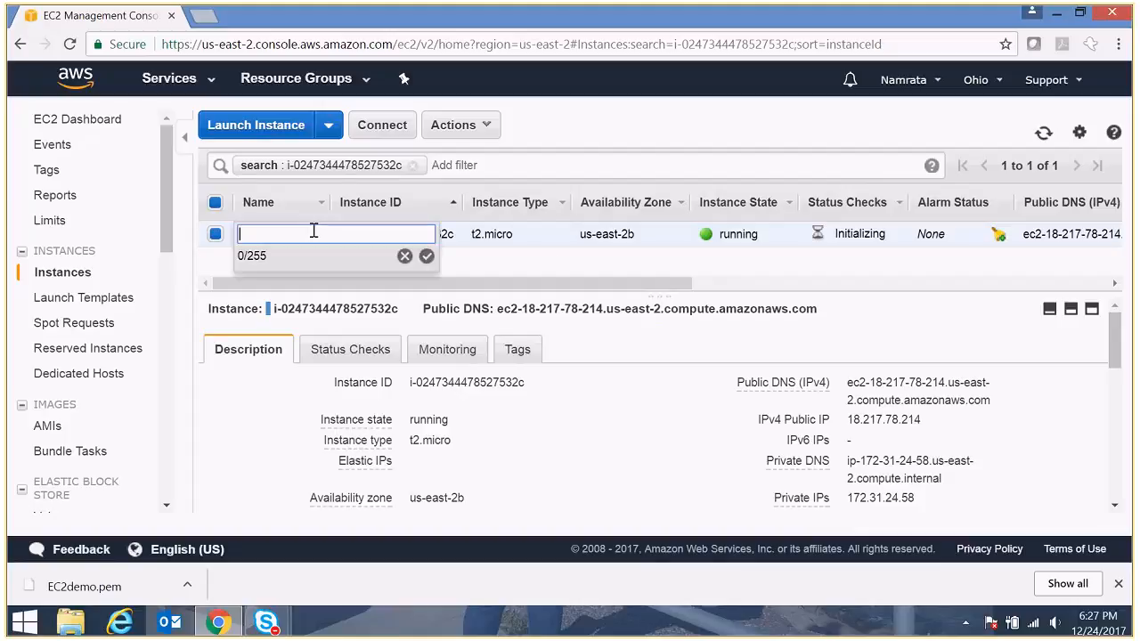
type("Namrata")
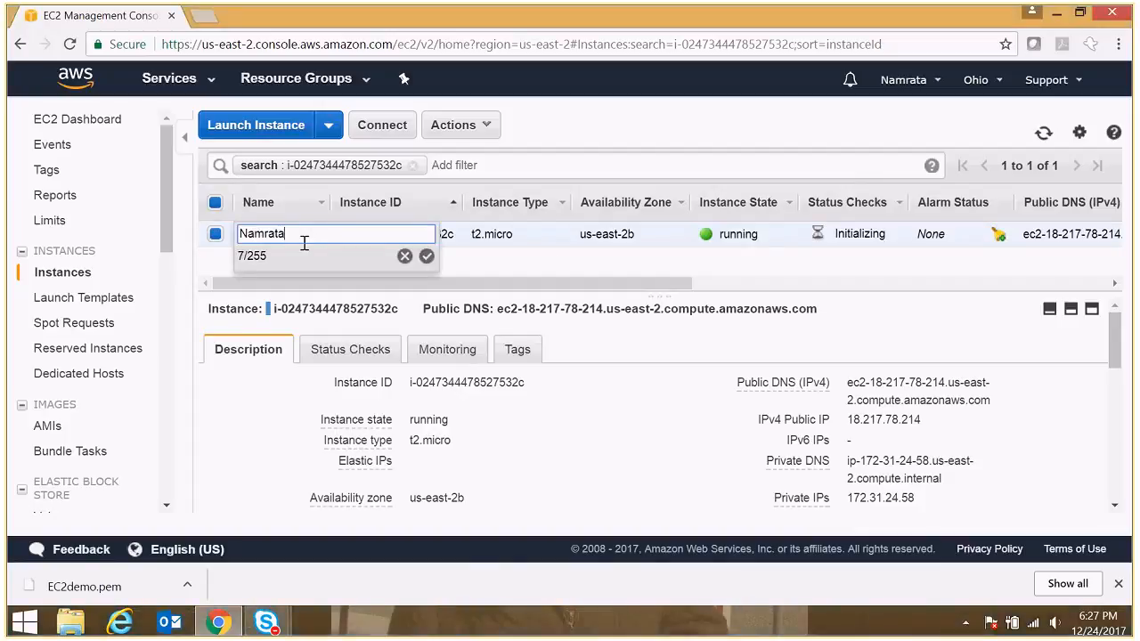
type("'s EC2 insance")
key("BackSpace")
key("BackSpace")
key("BackSpace")
key("BackSpace")
type("tance")
left_click(427, 257)
- Examine the instance's status checks, public DNS, IPv4 public IP and key name in the instances list
left_click_drag(492, 289, 714, 280)
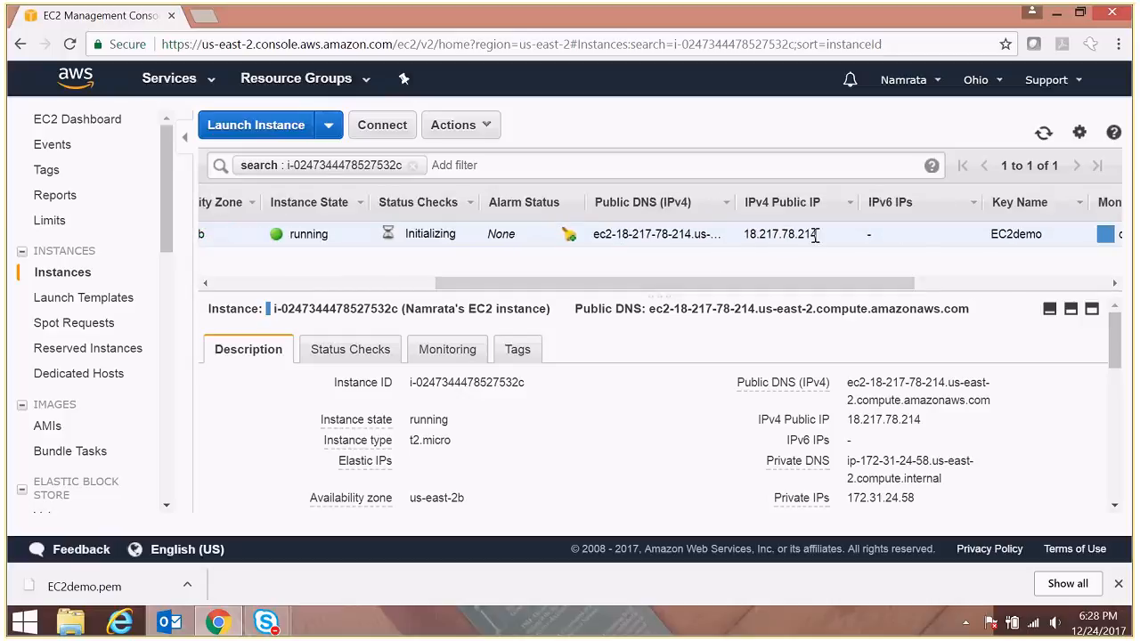
left_click_drag(817, 234, 744, 235)
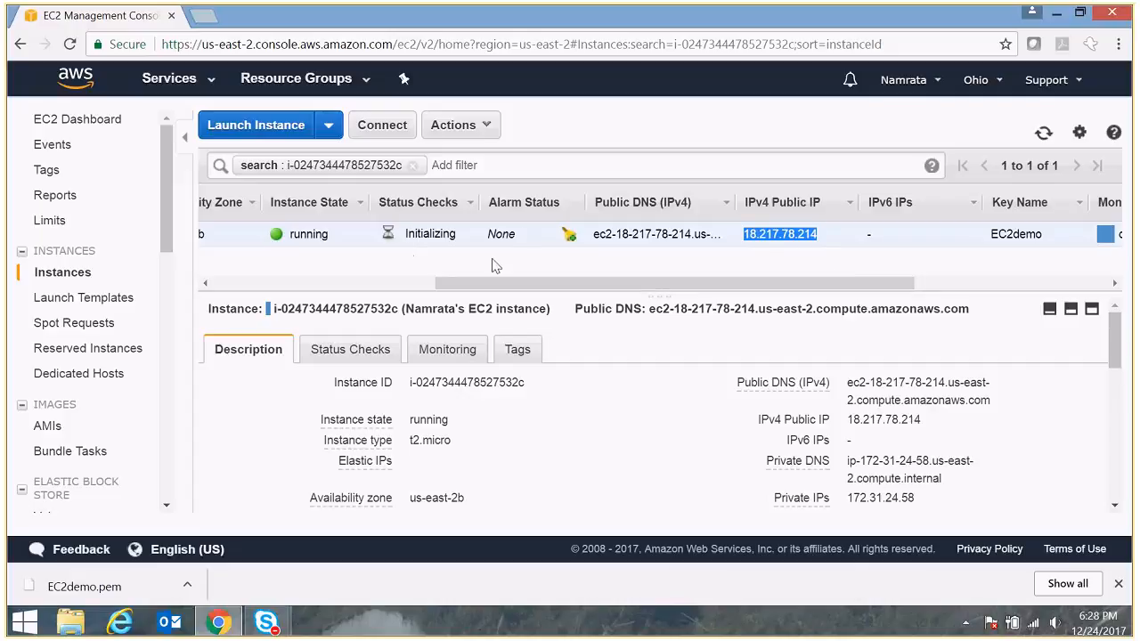
left_click_drag(499, 284, 447, 284)
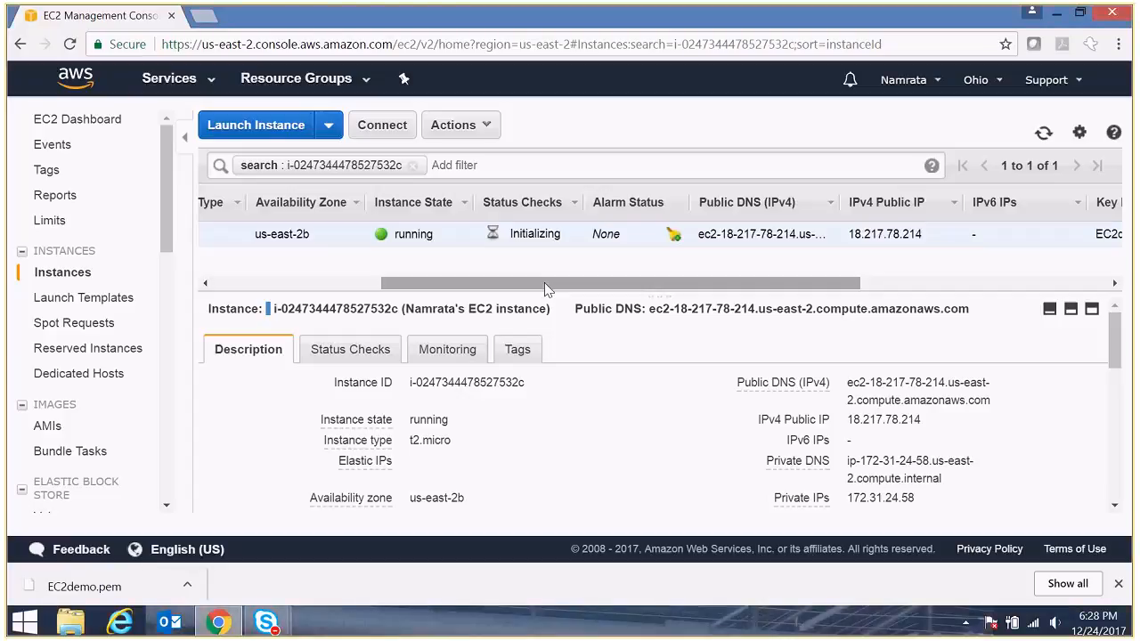
left_click_drag(544, 282, 356, 326)
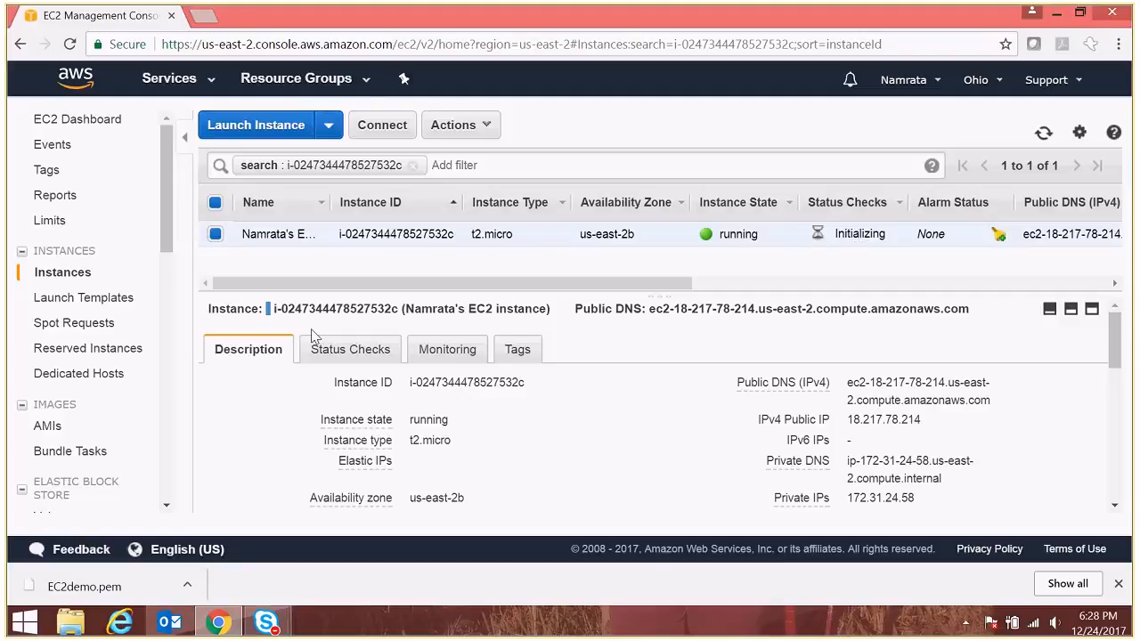
mouse_move(266, 622)
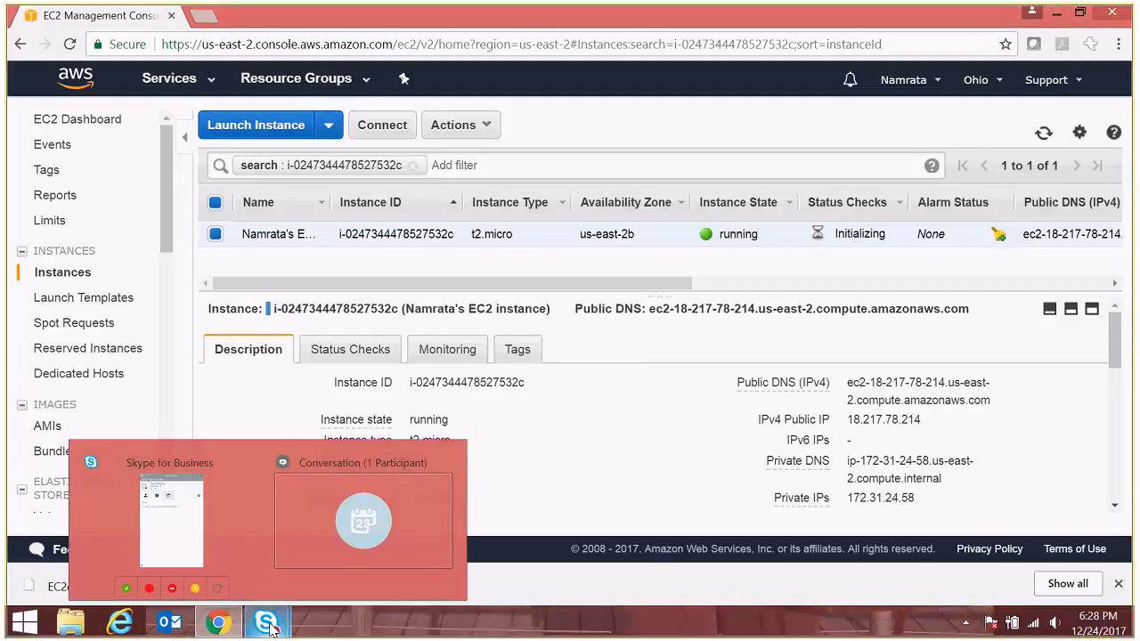
mouse_move(357, 548)
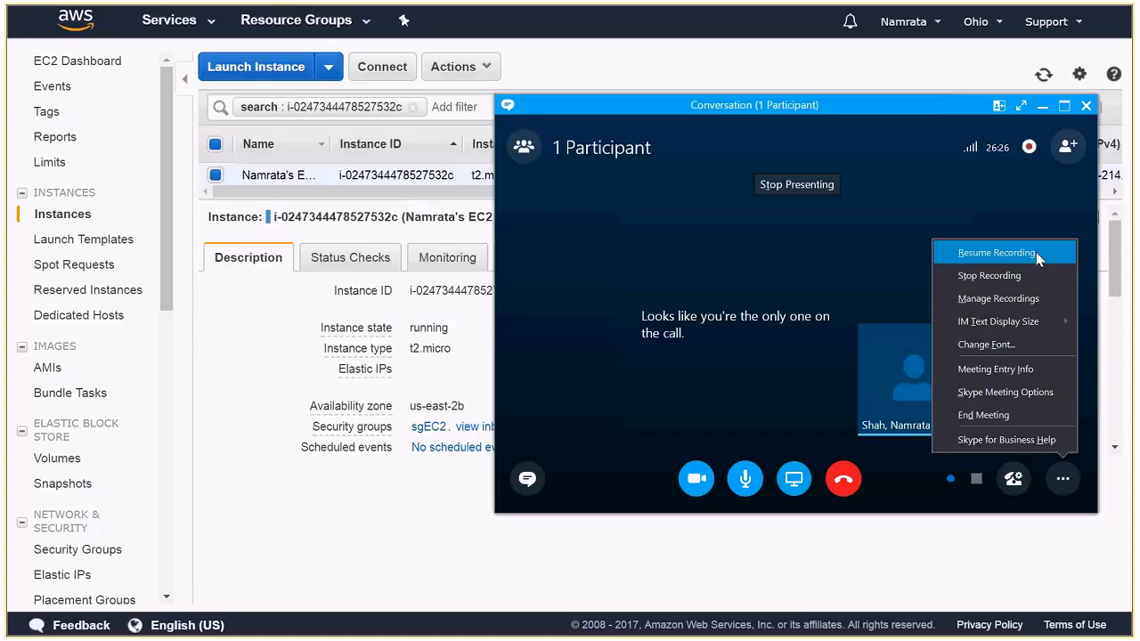
left_click(1037, 259)
left_click(261, 364)
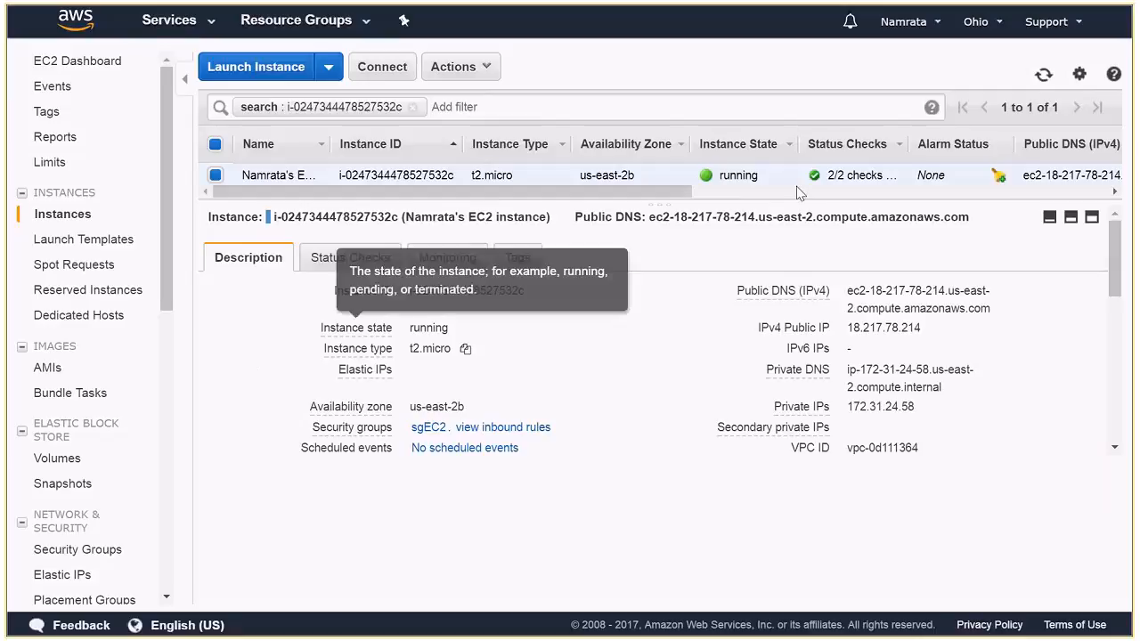
- Recheck the instance's status checks, and collapse, maximize and slightly resize the details pane
left_click_drag(679, 194, 729, 188)
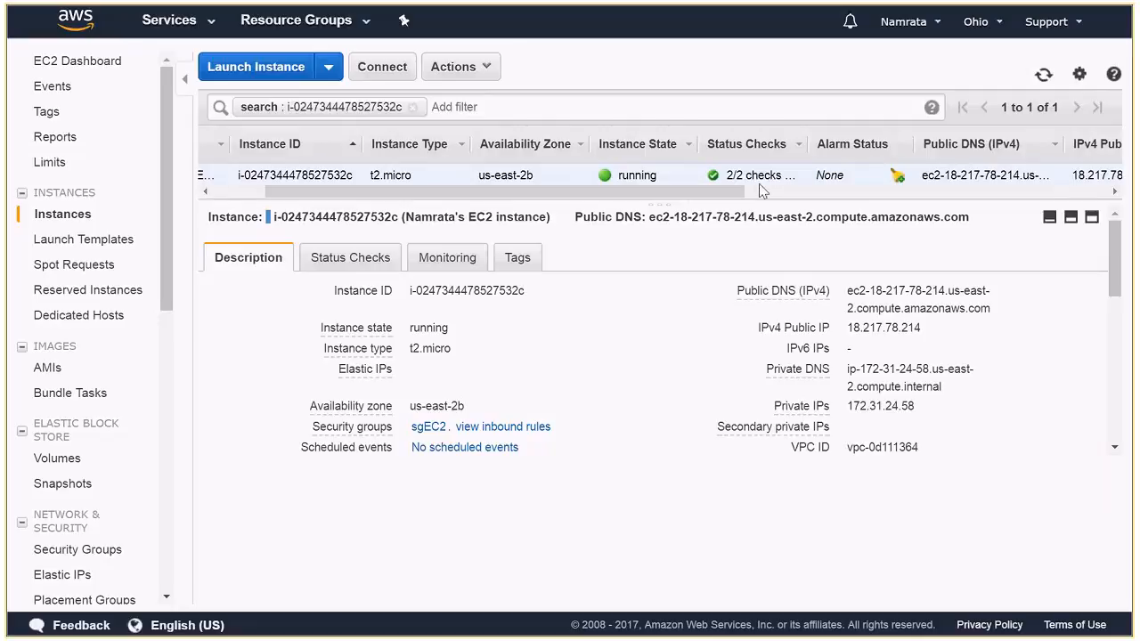
left_click_drag(625, 197, 570, 198)
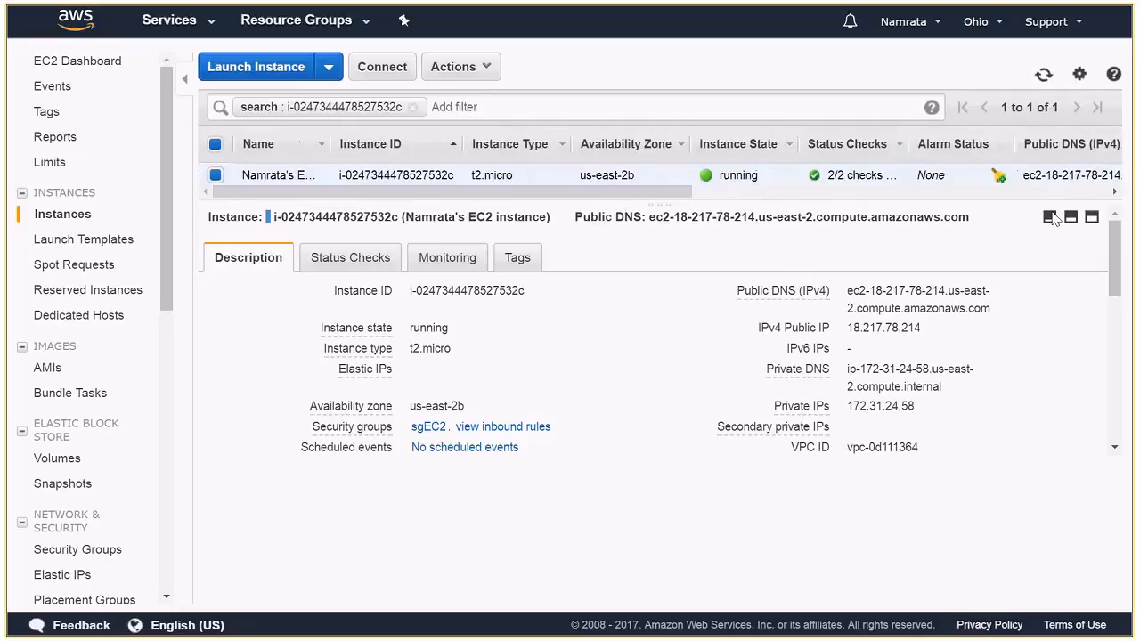
left_click(1051, 219)
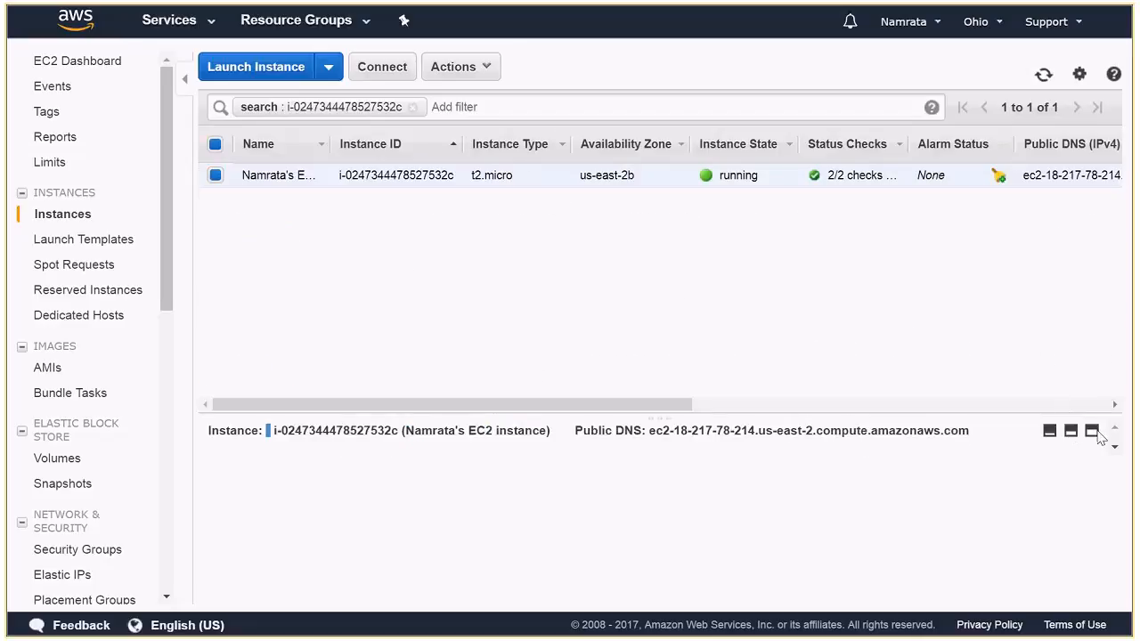
left_click(1092, 431)
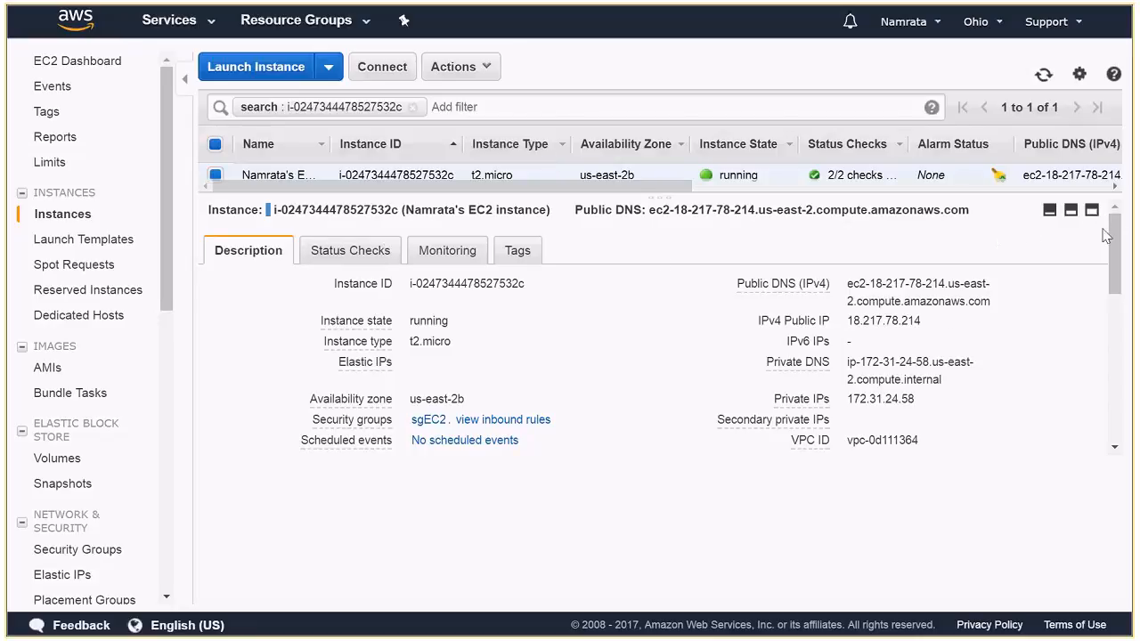
left_click_drag(1012, 196, 1016, 208)
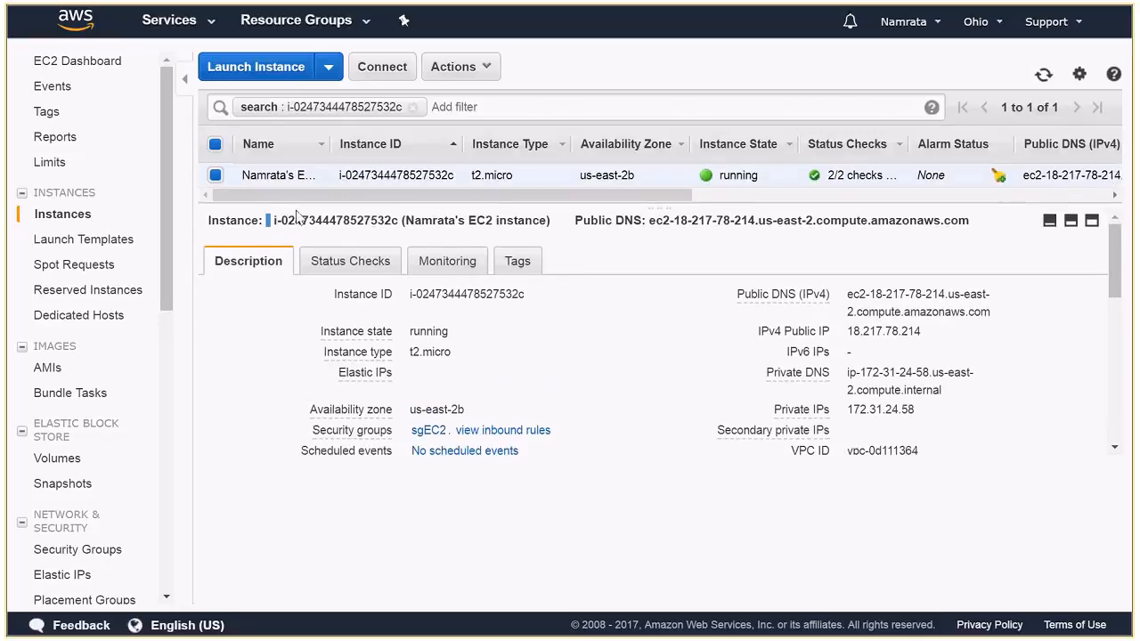
- Check the instance's ID and state in its description and view the inbound rules of security group sgEC2
double_click(438, 298)
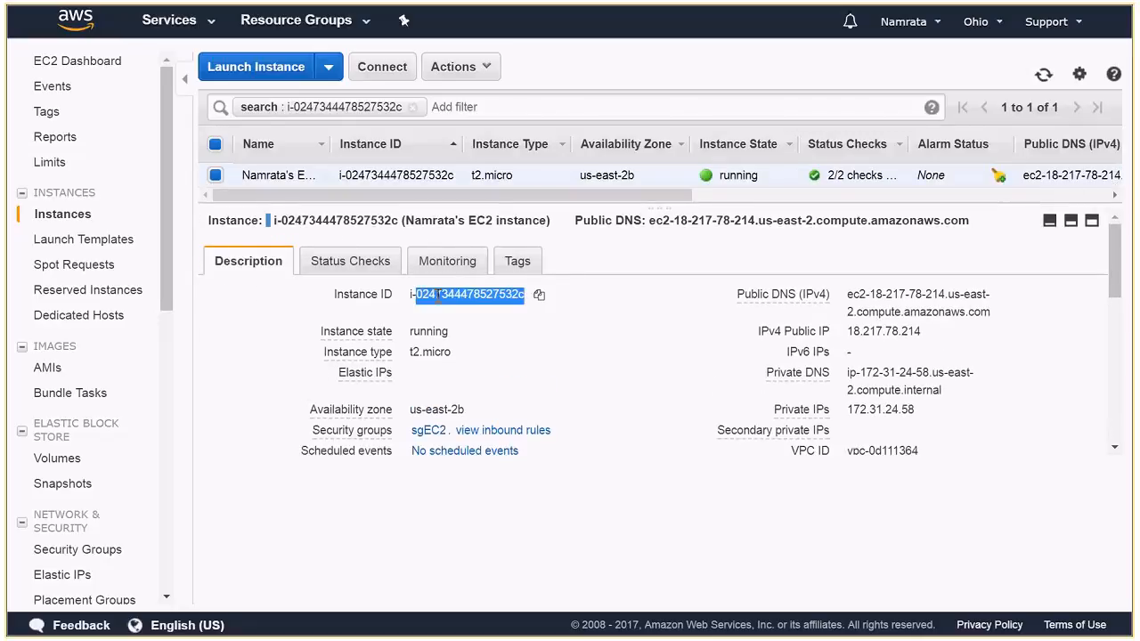
double_click(420, 333)
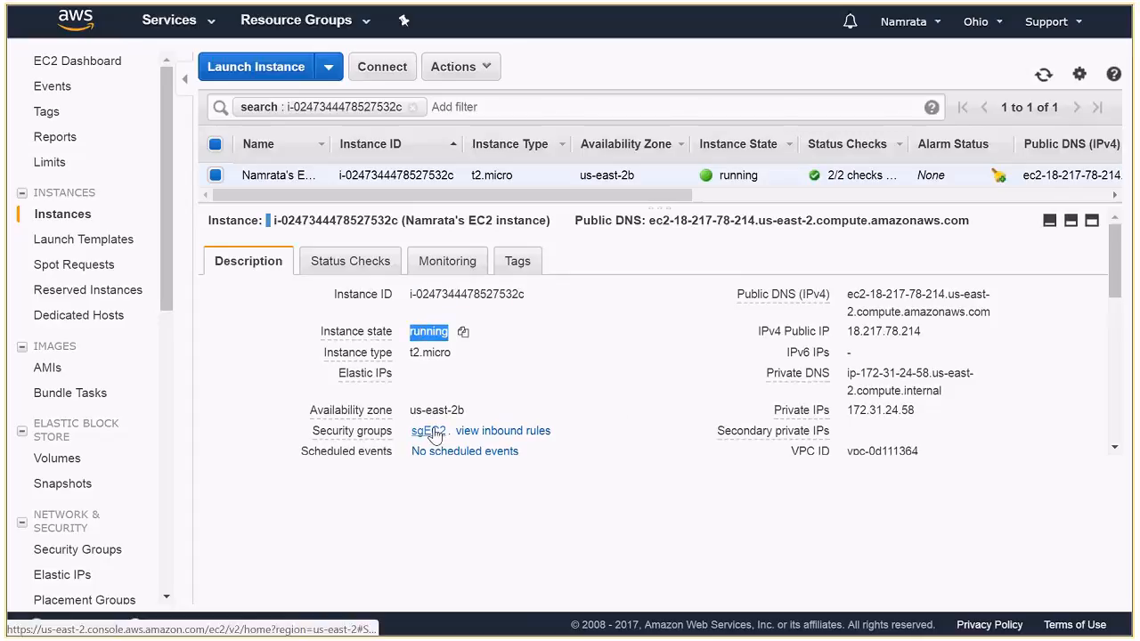
left_click(480, 433)
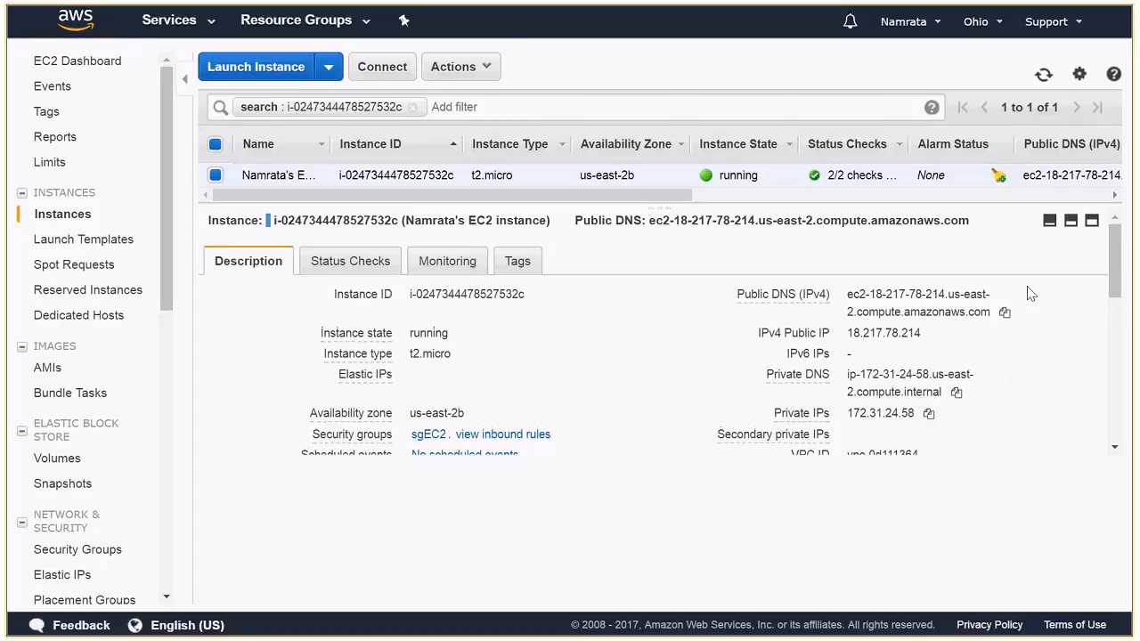
- Maximize the details pane and read the remaining description fields, including AMI ID, key pair name, subnet and network interfaces
left_click(1091, 224)
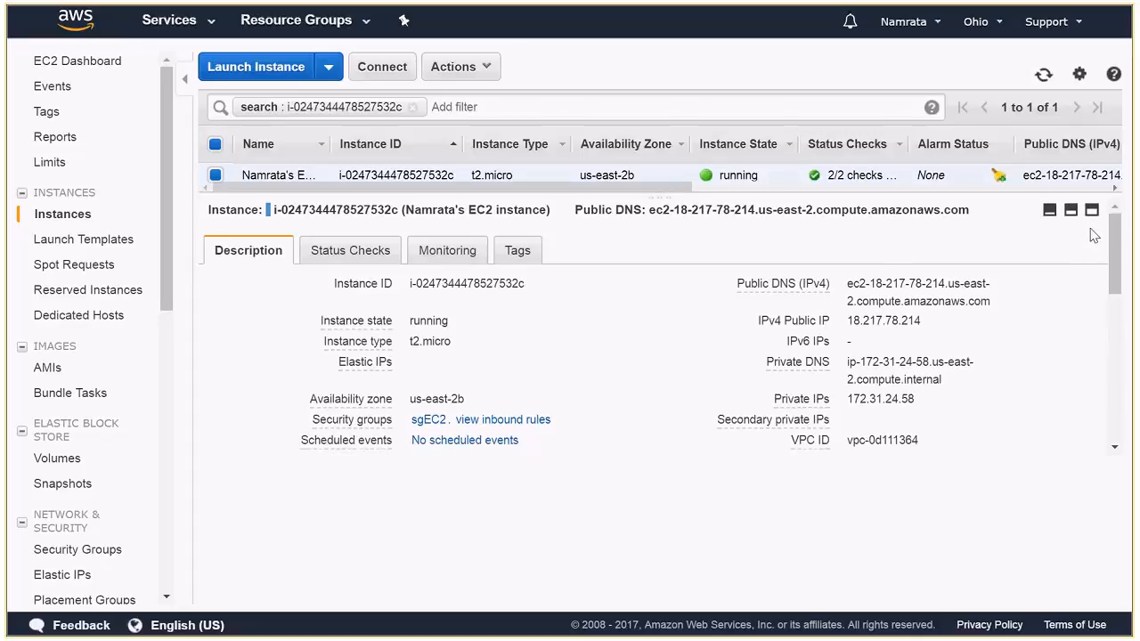
mouse_move(1116, 242)
left_mouse_down()
mouse_move(1116, 271)
mouse_move(1115, 243)
left_mouse_up()
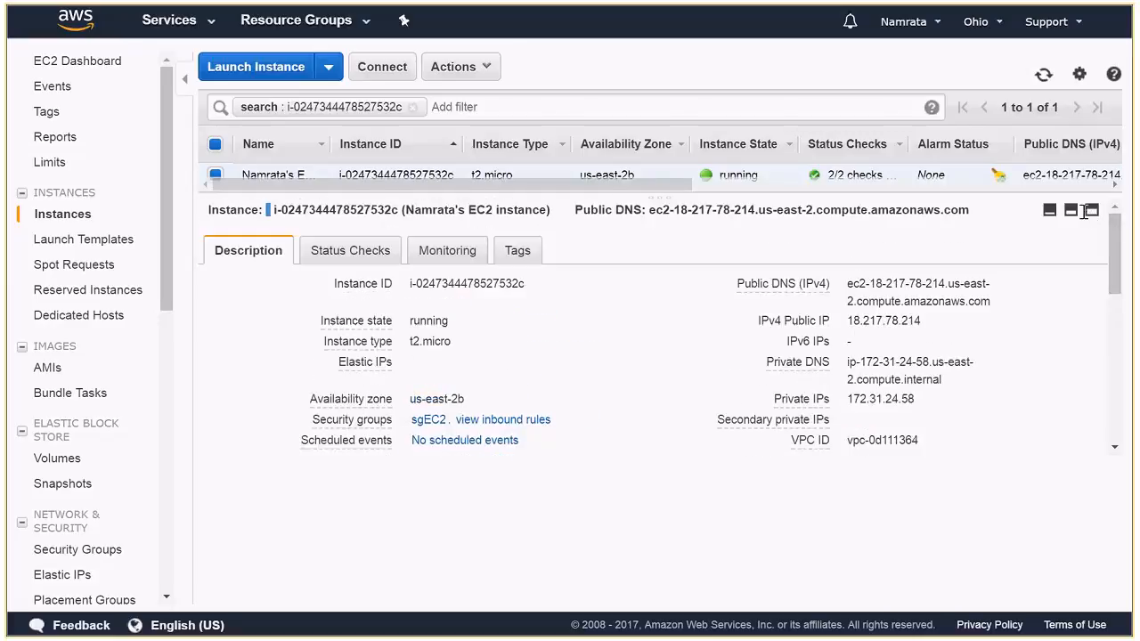
left_click_drag(1116, 249, 1122, 310)
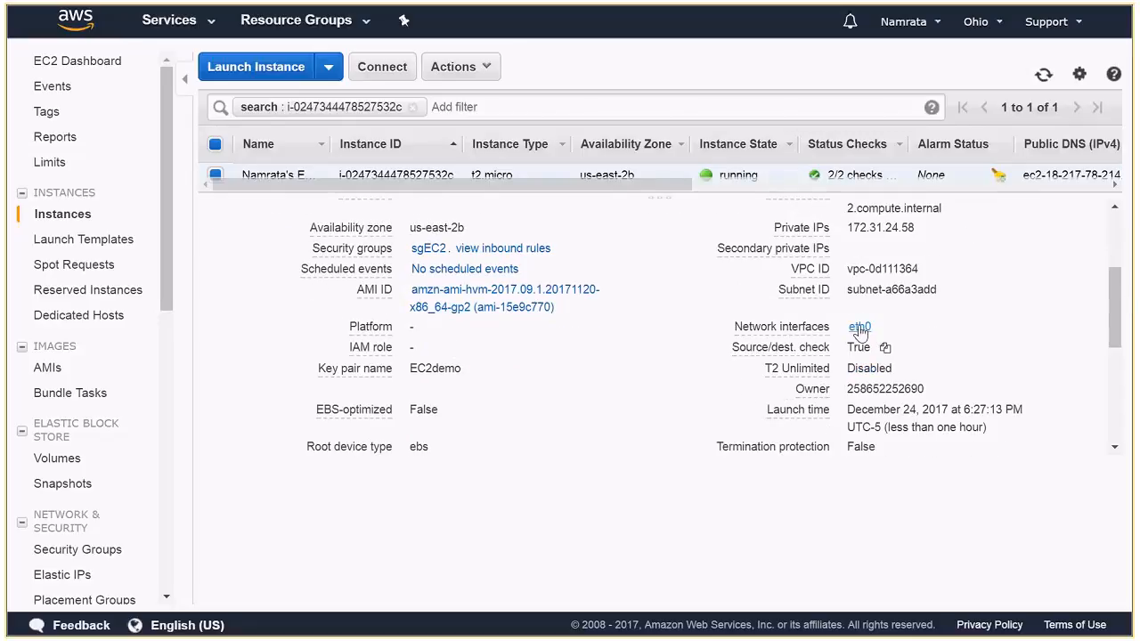
left_click_drag(1114, 339, 1117, 259)
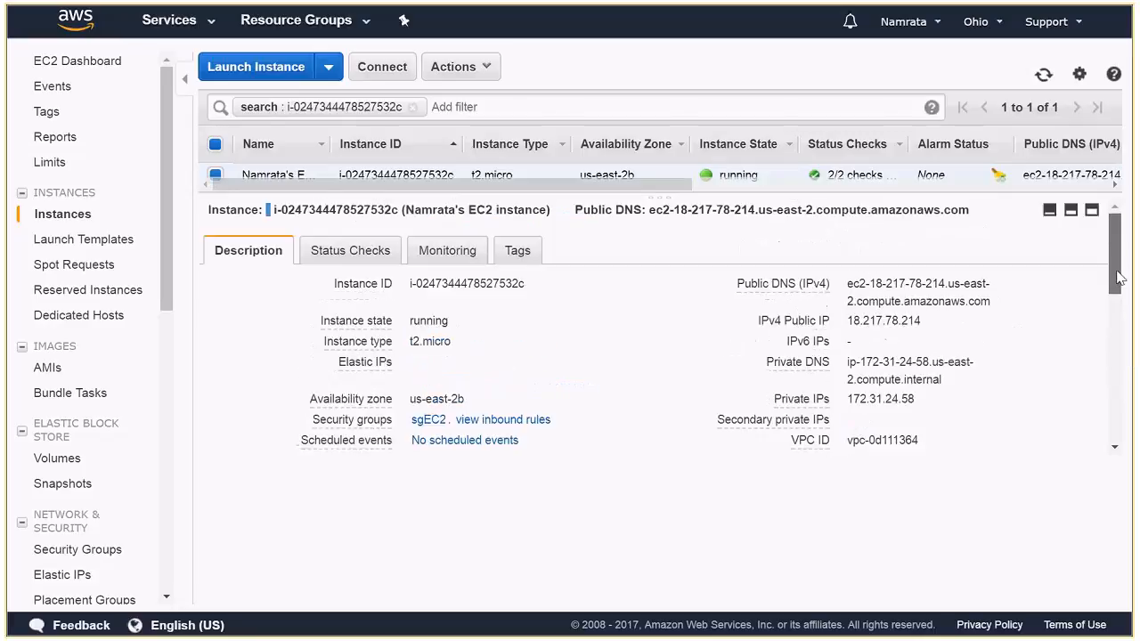
- Examine the system and instance status checks of the selected EC2 instance
left_click(369, 258)
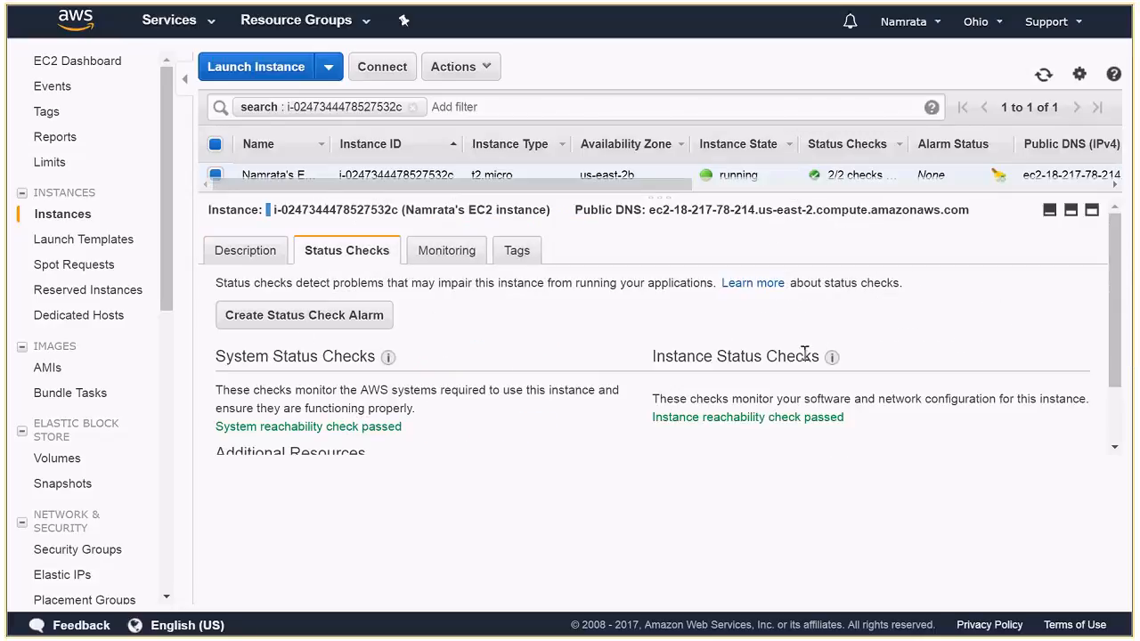
left_click_drag(1112, 318, 1126, 374)
left_click_drag(1133, 424, 1129, 266)
- Review the instance's CloudWatch alarms and its monitoring graphs for CPU utilization, disk reads and disk read operations
left_click(439, 257)
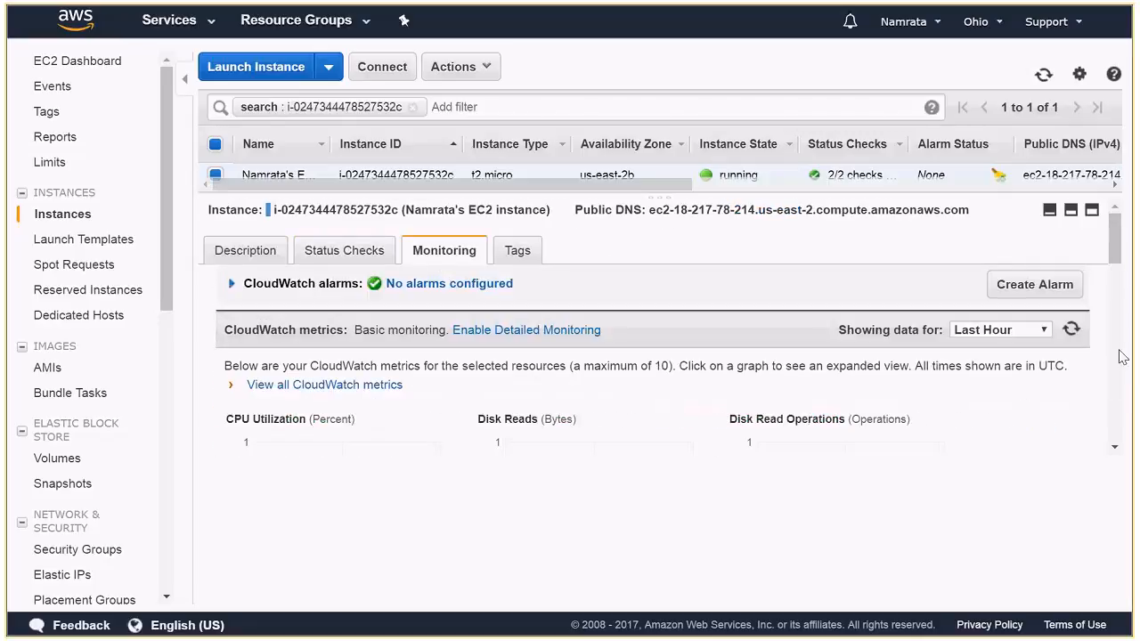
left_click_drag(1115, 251, 1124, 279)
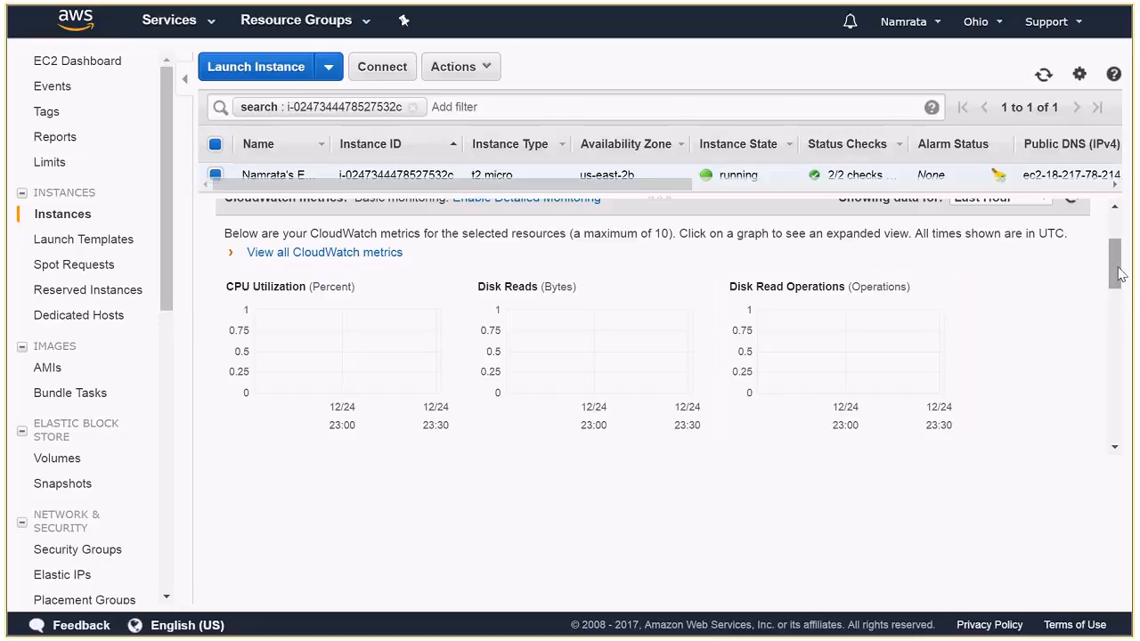
scroll(1119, 277, "down", 1)
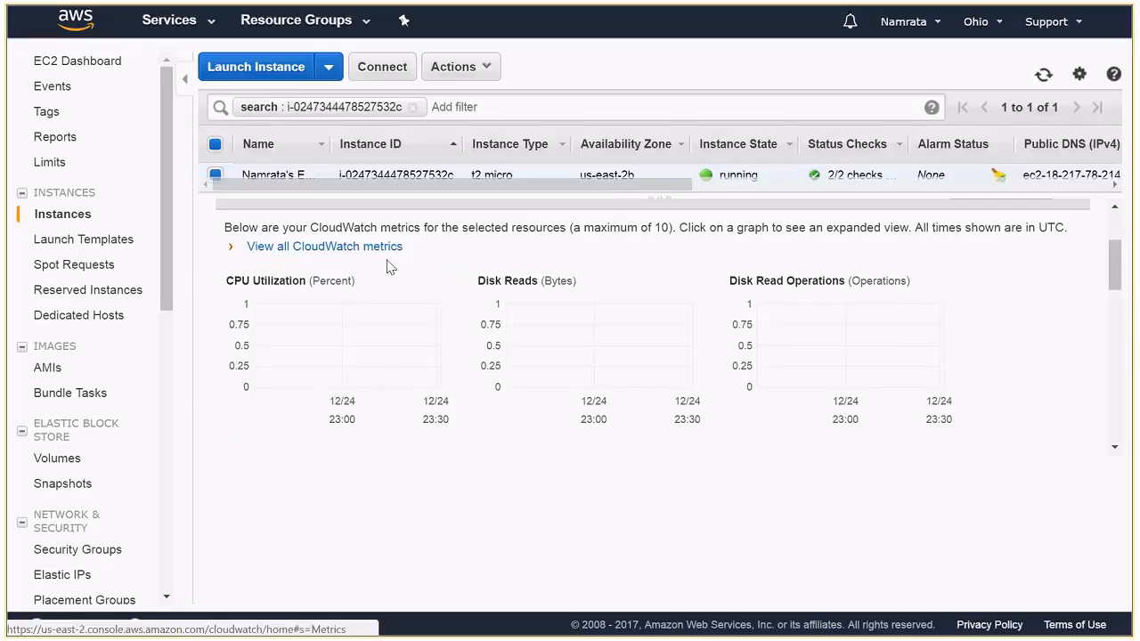
left_click_drag(1113, 278, 1127, 236)
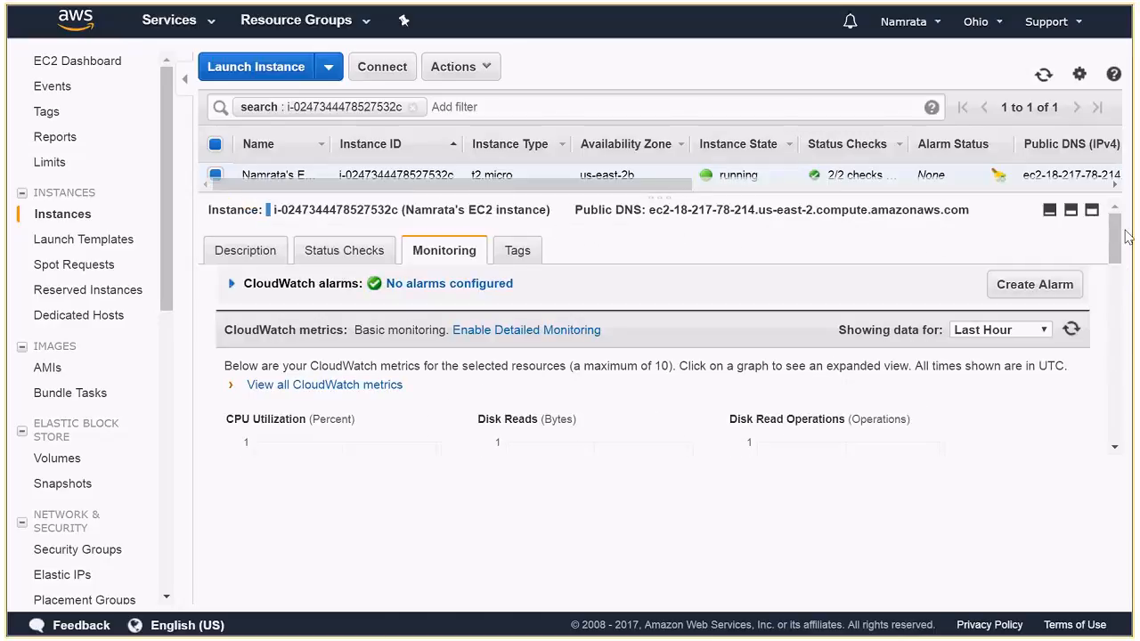
- View the instance's tag keys and values, and shrink the details pane slightly to uncover the full instance row
left_click(513, 250)
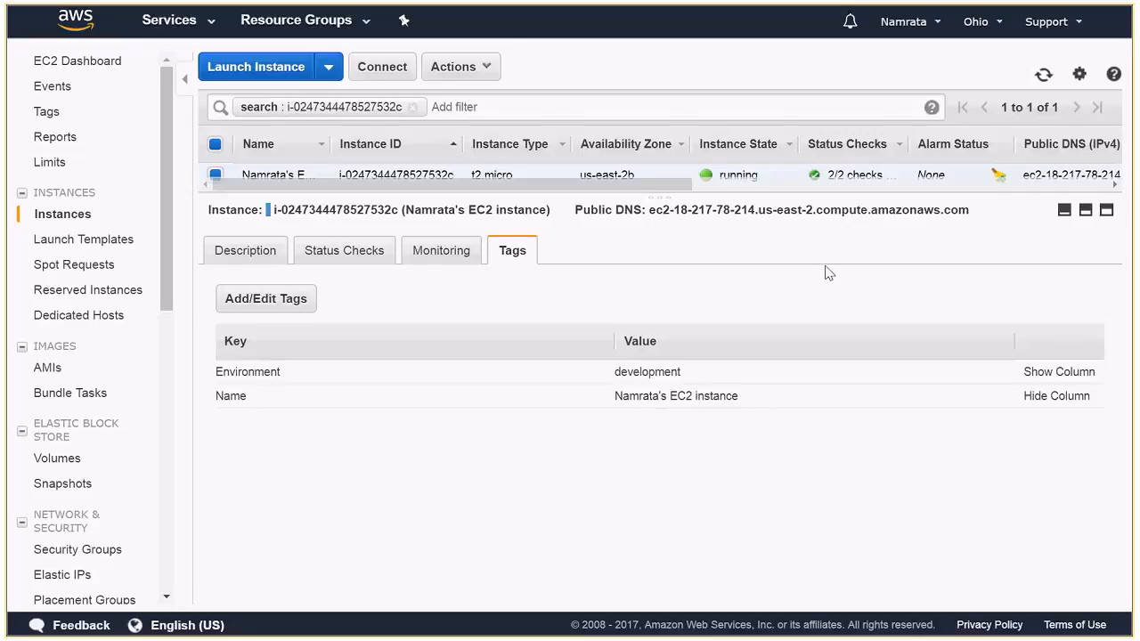
mouse_move(840, 193)
left_mouse_down()
mouse_move(841, 216)
mouse_move(837, 204)
left_mouse_up()
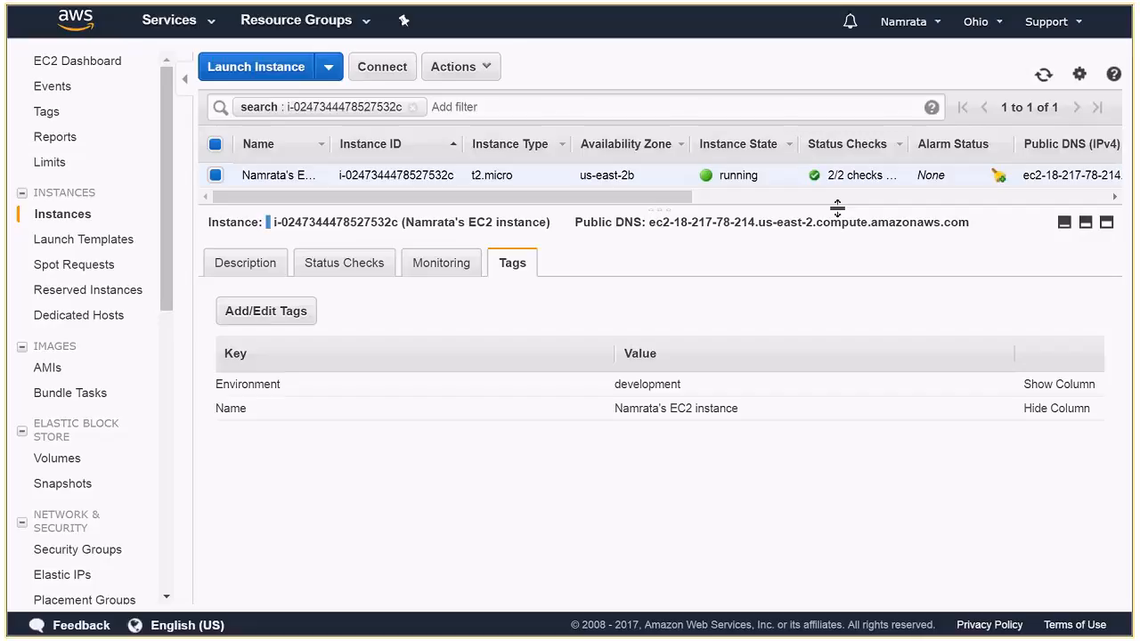
key("alt+Tab")
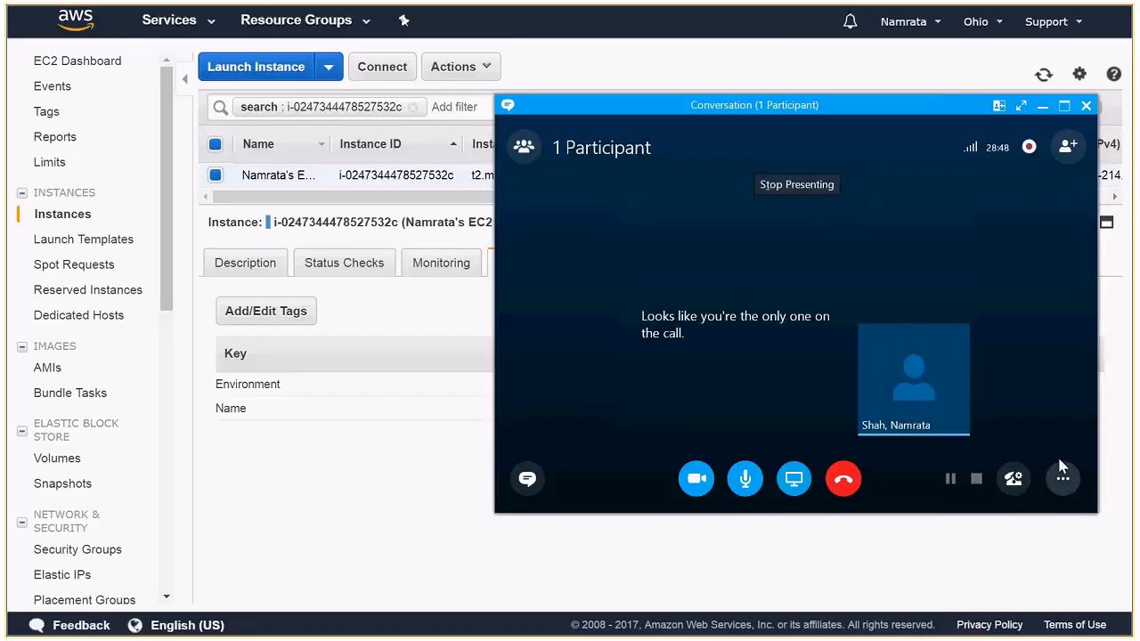